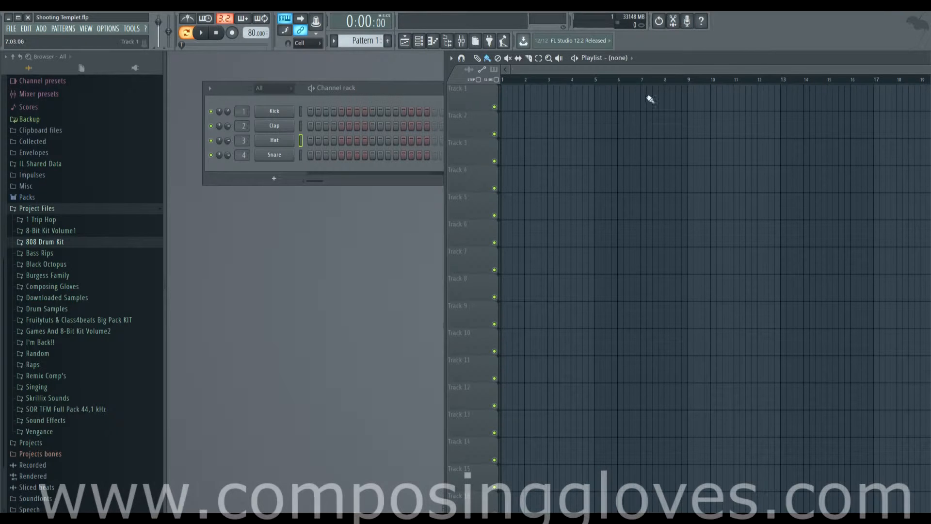
- Bring the Channel rack in front of the playlist, move it up, and view the Kick, Clap, Hat and Snare channel settings
mouse_move(442, 92)
mouse_down()
mouse_move(558, 98)
mouse_move(453, 120)
mouse_move(414, 115)
mouse_move(426, 89)
mouse_up()
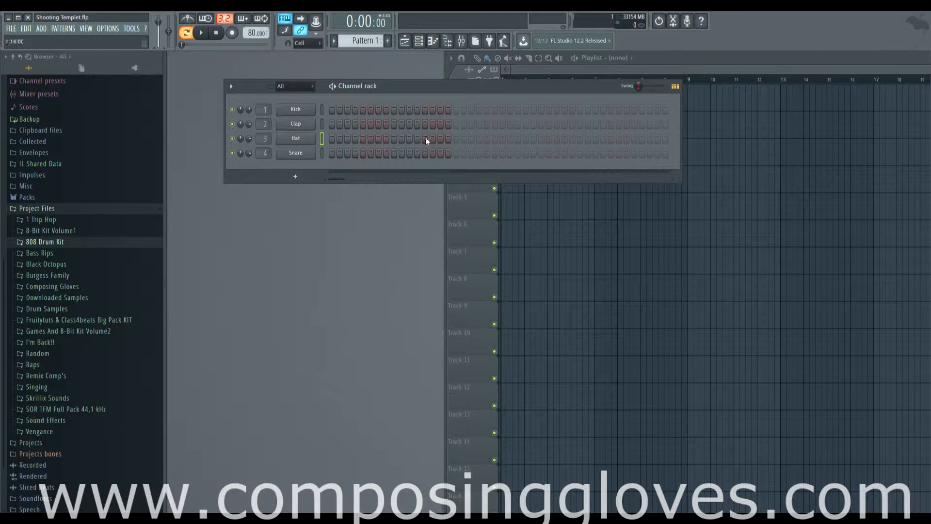
drag(490, 87, 510, 66)
click(314, 88)
click(318, 103)
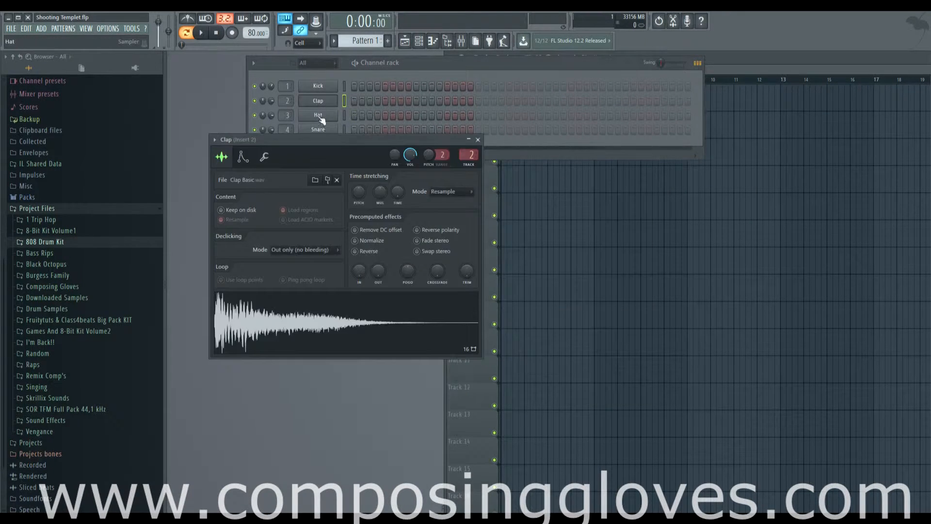
click(321, 117)
click(321, 131)
click(322, 91)
click(325, 103)
click(325, 117)
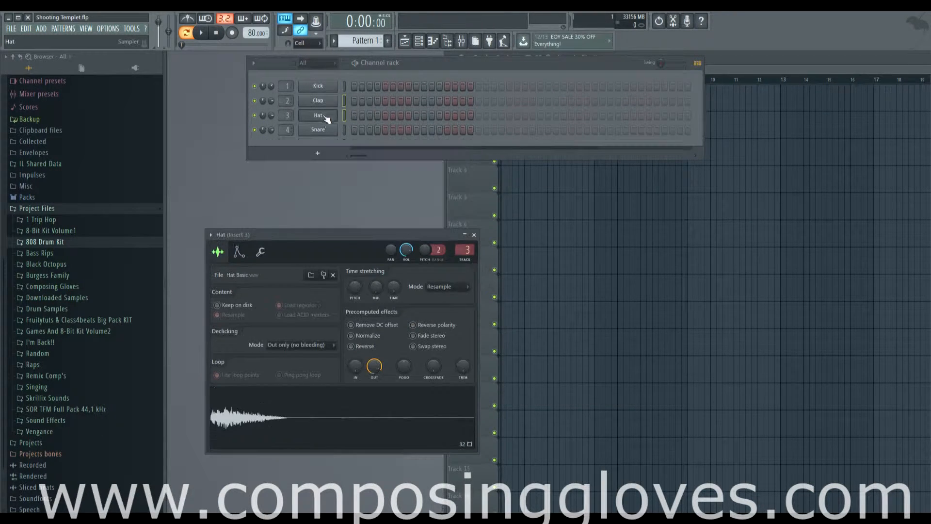
click(327, 132)
- Move the Snare settings window beneath the Channel rack and review the Kick, Clap and Snare samples again
drag(264, 164, 381, 117)
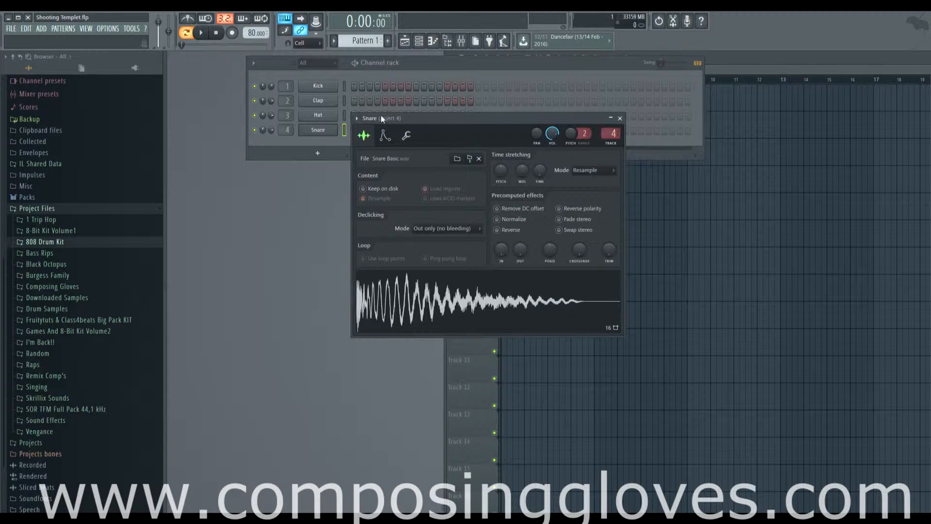
click(319, 88)
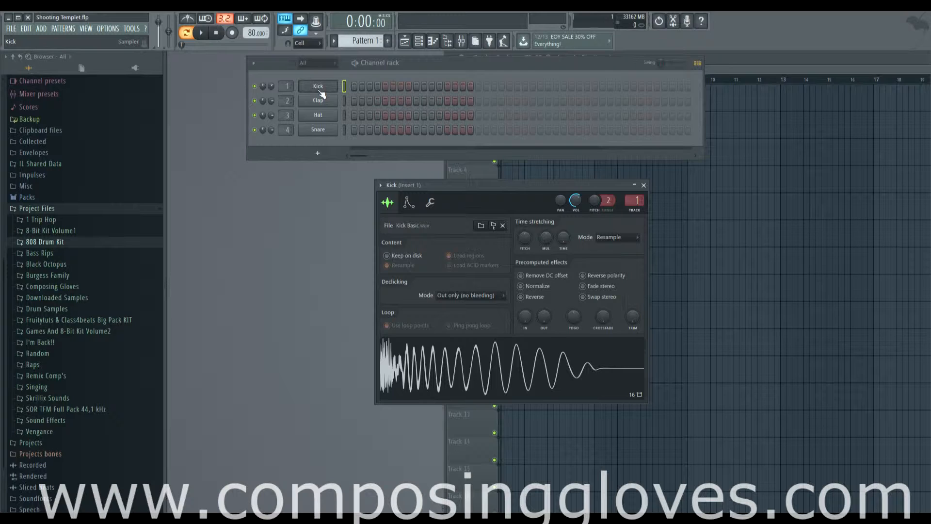
click(329, 111)
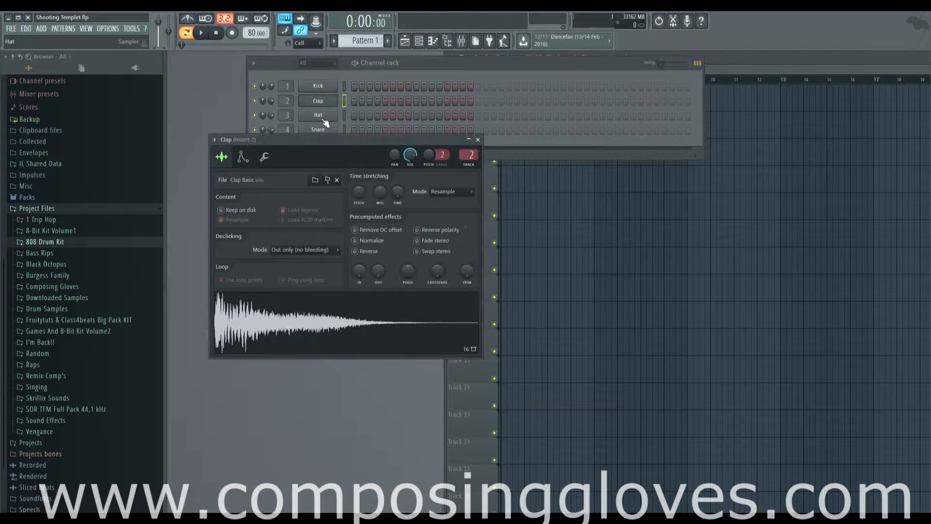
click(325, 131)
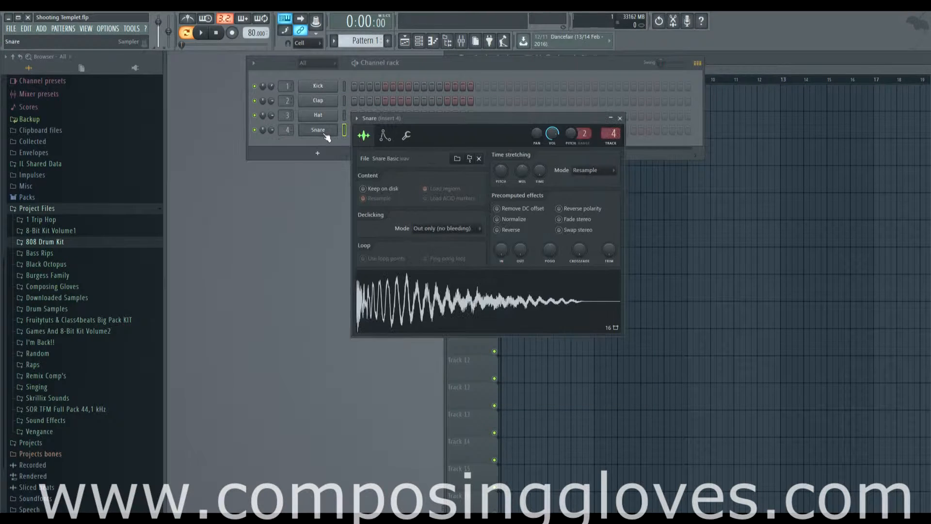
click(275, 74)
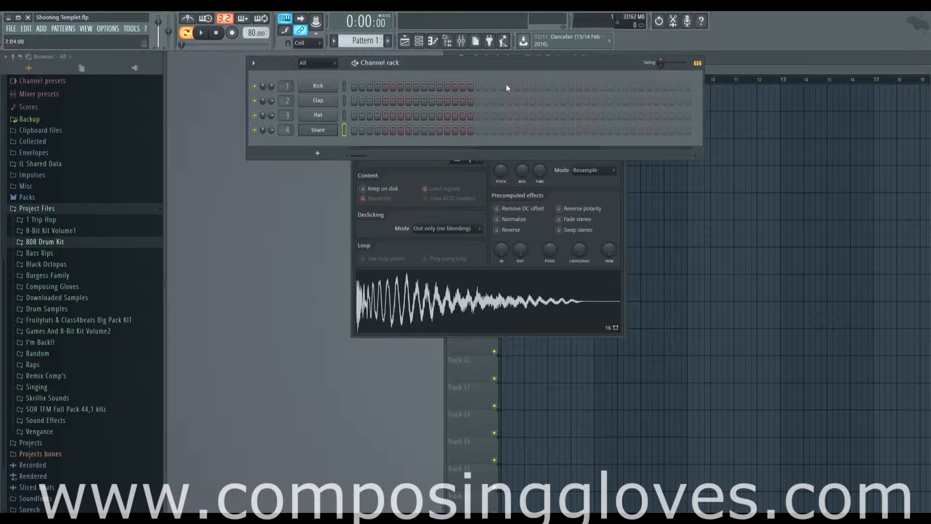
- Mute the Kick and Hat channels briefly and unmute them
click(255, 87)
click(255, 115)
click(255, 115)
click(255, 86)
- Pan the Kick channel left and right with its settings open, and return the panning to centre
drag(262, 86, 262, 96)
click(316, 90)
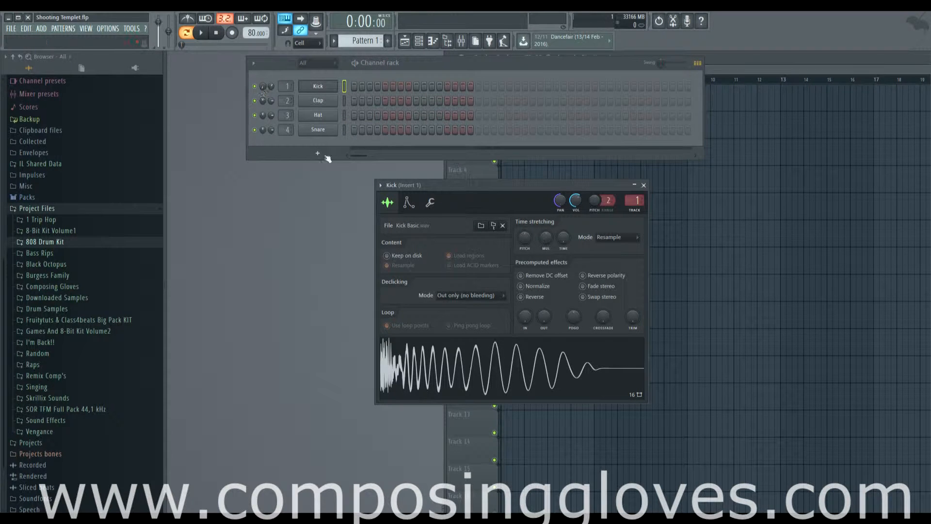
click(522, 359)
drag(264, 89, 264, 61)
click(534, 382)
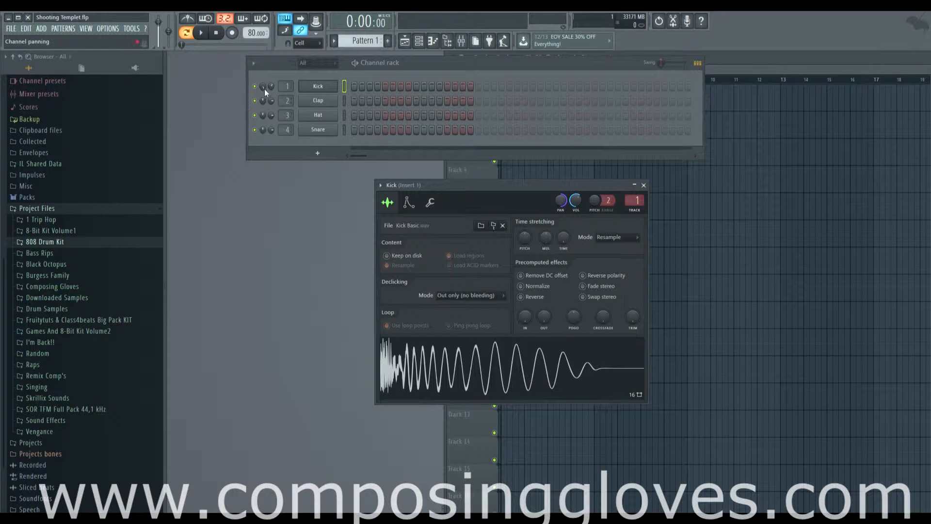
drag(264, 89, 264, 87)
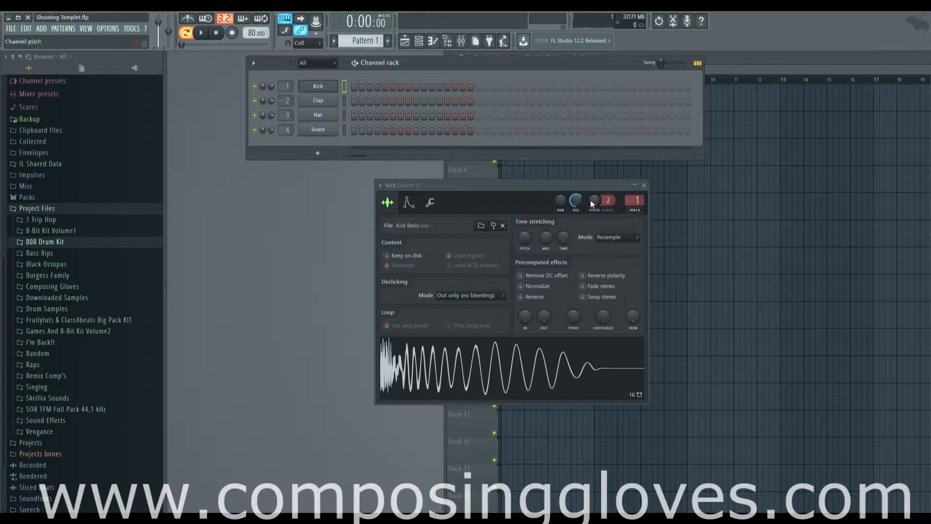
- Lower the Kick channel's volume to about 15% in its settings and restore it
drag(575, 205, 575, 243)
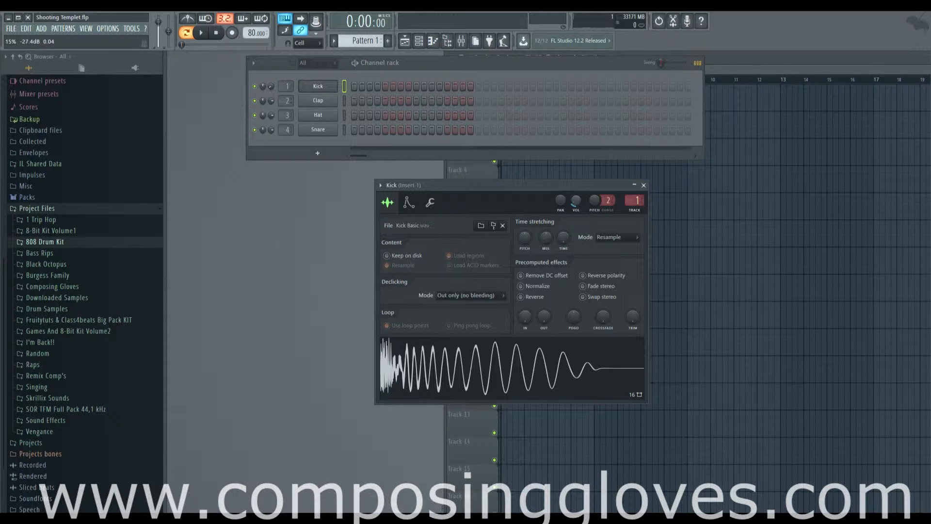
click(564, 363)
mouse_move(578, 202)
mouse_down()
mouse_move(577, 167)
mouse_move(578, 216)
mouse_up()
scroll(581, 203, down, 2)
drag(578, 203, 566, 206)
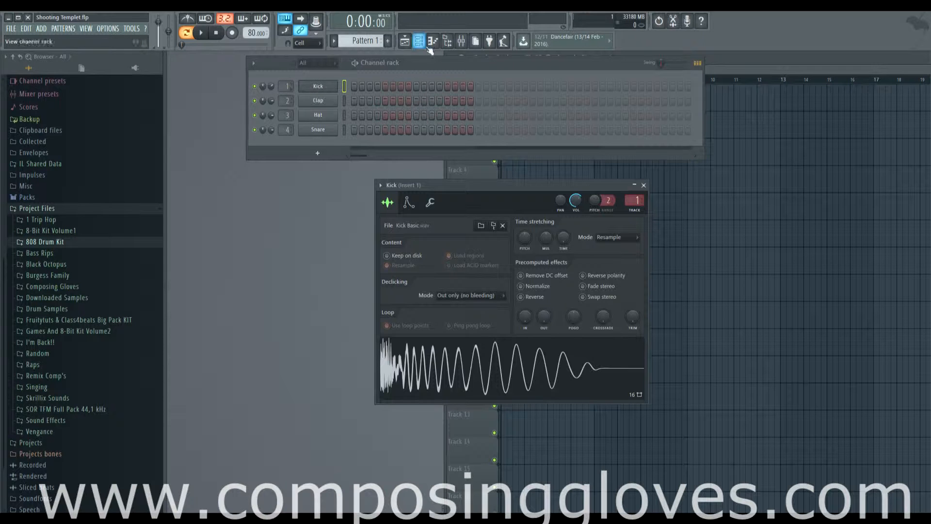
- Open the mixer at the Kick channel's Insert 1 track and place it below the Channel rack
double_click(286, 83)
drag(507, 265, 581, 150)
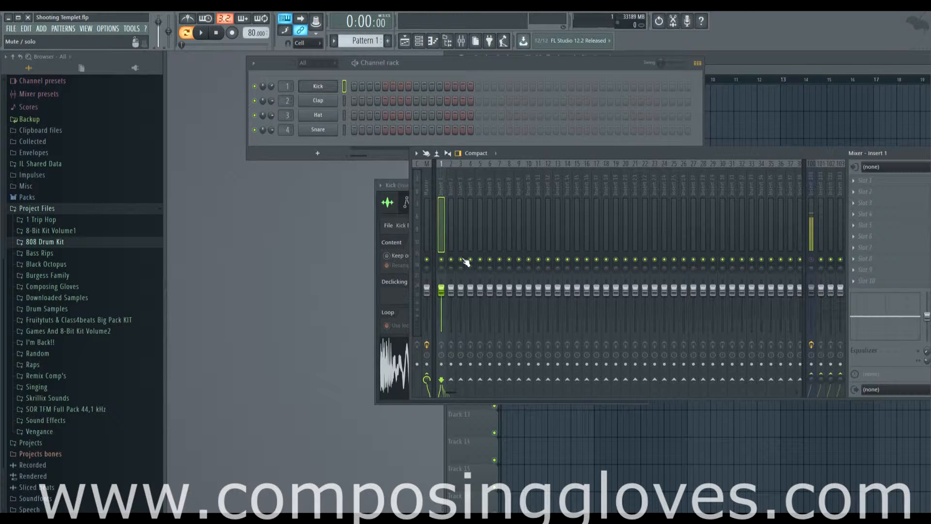
drag(517, 154, 475, 164)
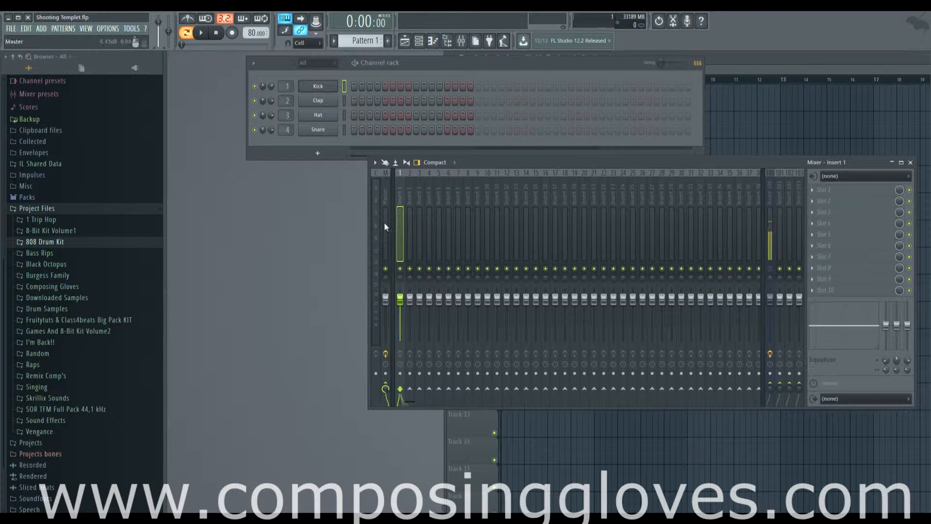
- Route the Kick channel to the Master track and back to Insert 1, and reposition the mixer below the Channel rack
scroll(291, 92, down, 1)
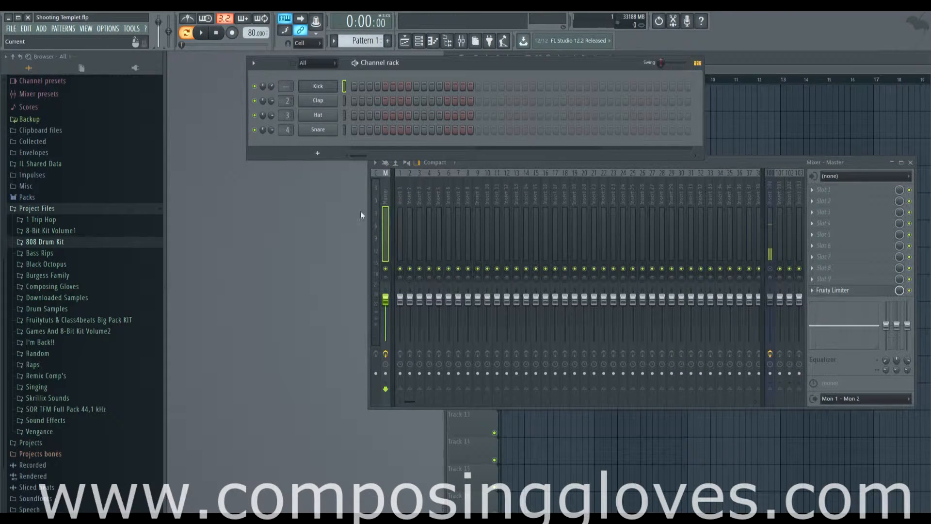
scroll(286, 86, up, 1)
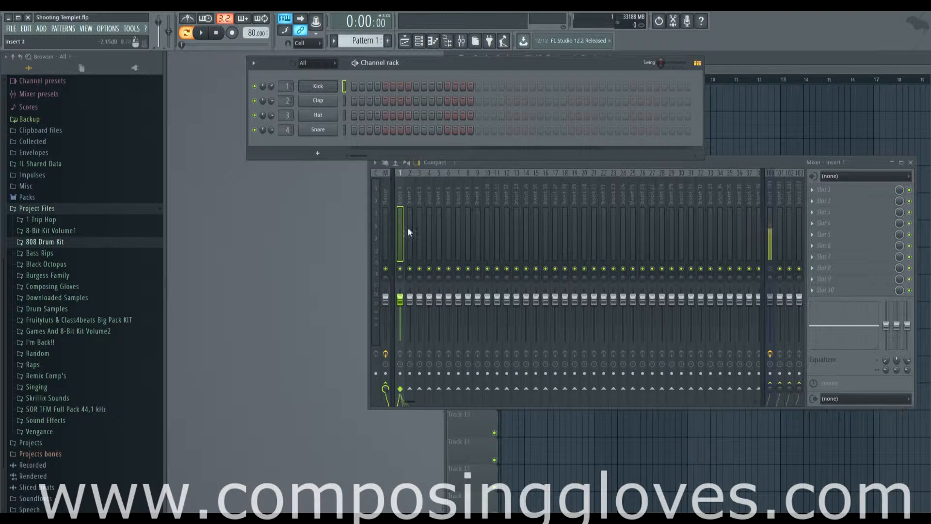
drag(504, 165, 527, 278)
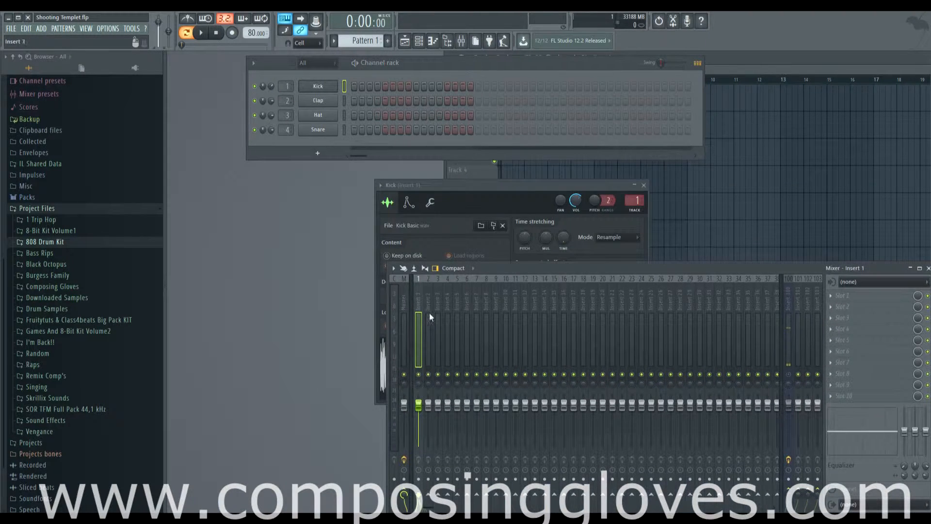
drag(633, 268, 633, 191)
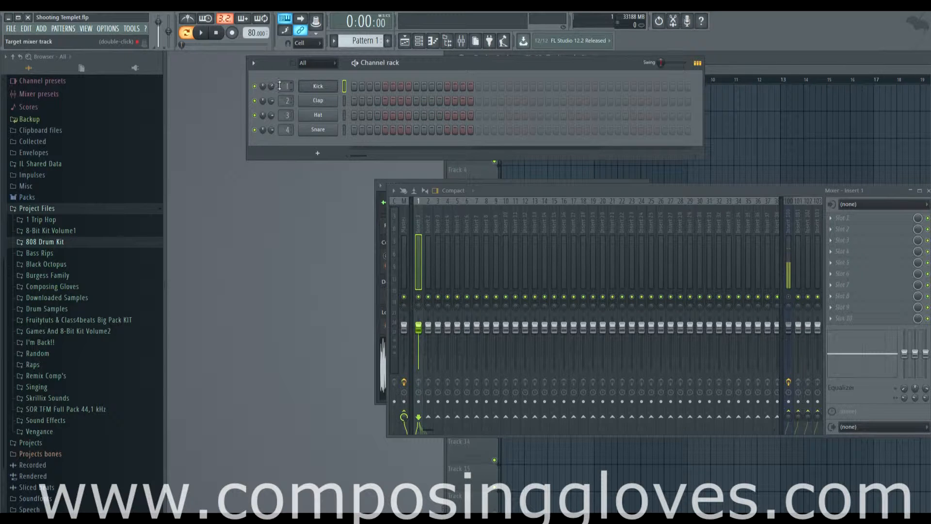
- Open the Kick channel's settings over the mixer and try the fade-in and fade-out controls on the sample
click(332, 88)
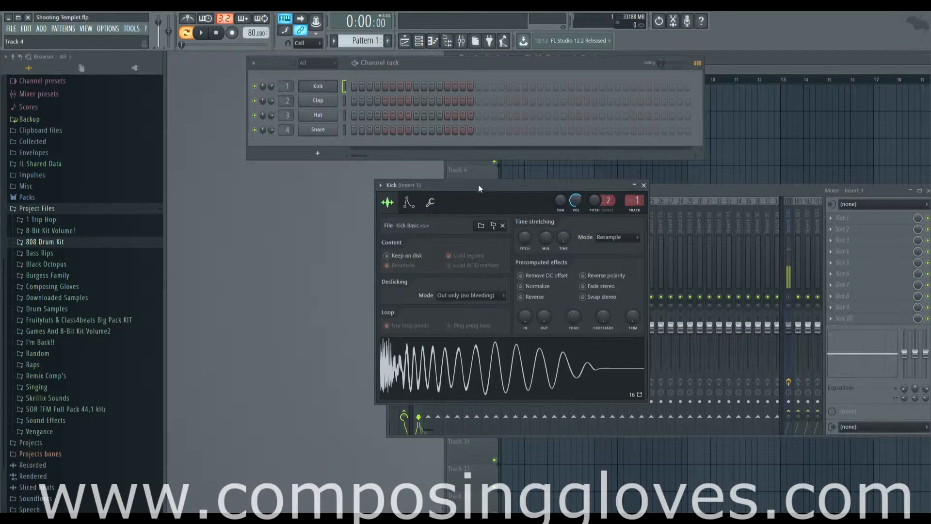
drag(478, 191, 493, 101)
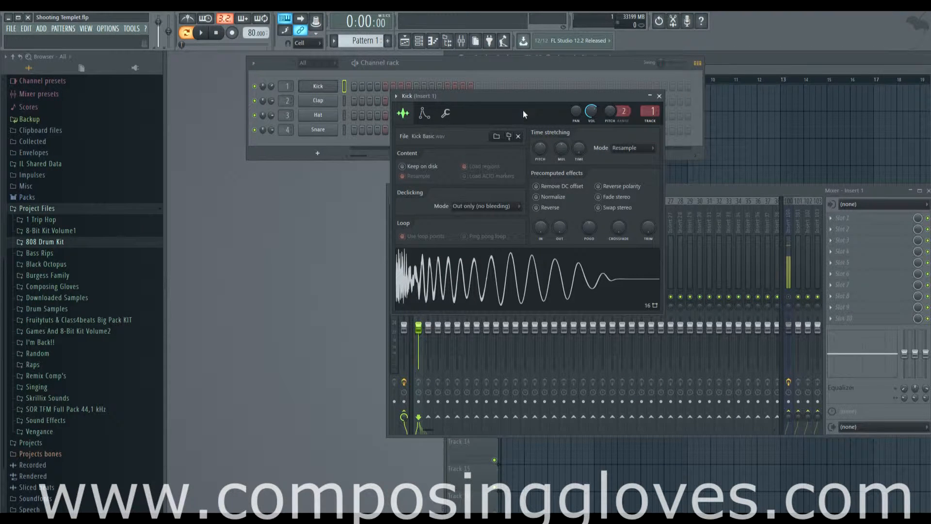
drag(522, 99, 515, 129)
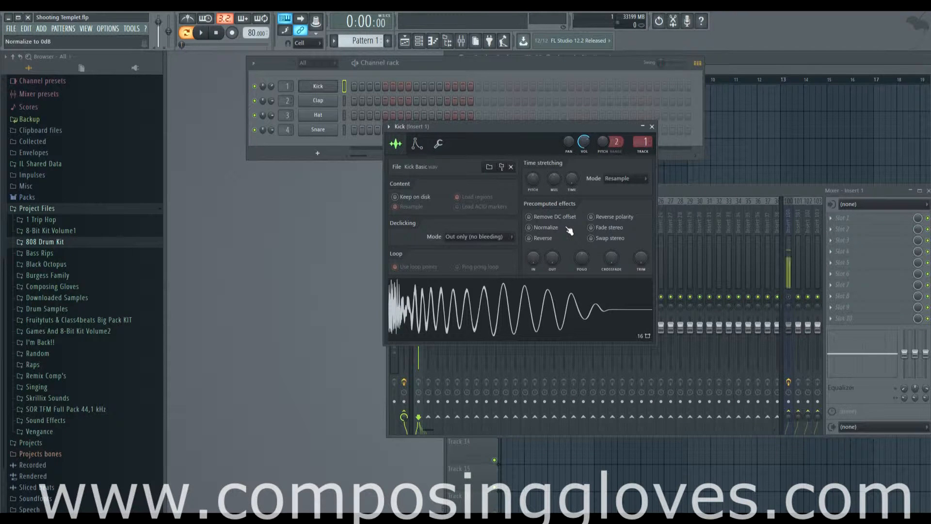
drag(502, 126, 501, 124)
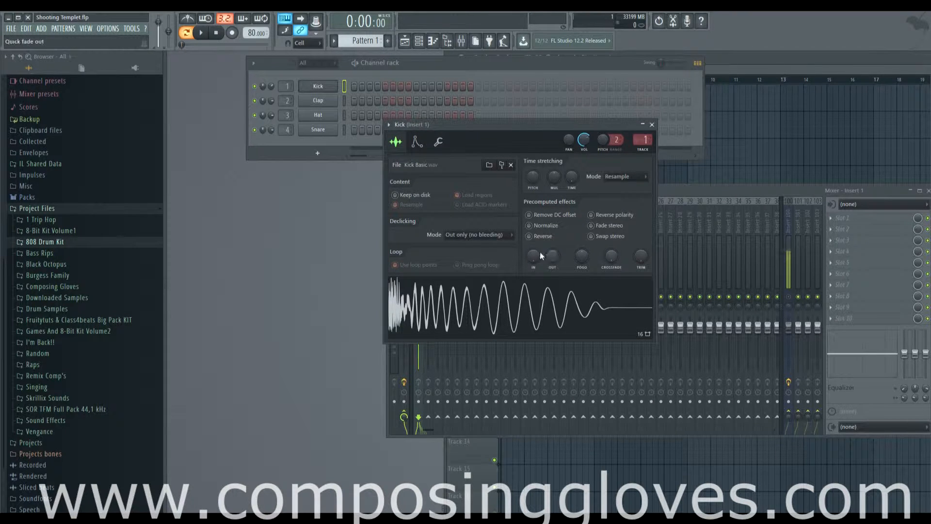
mouse_move(534, 254)
mouse_down()
mouse_move(534, 233)
mouse_move(533, 255)
mouse_up()
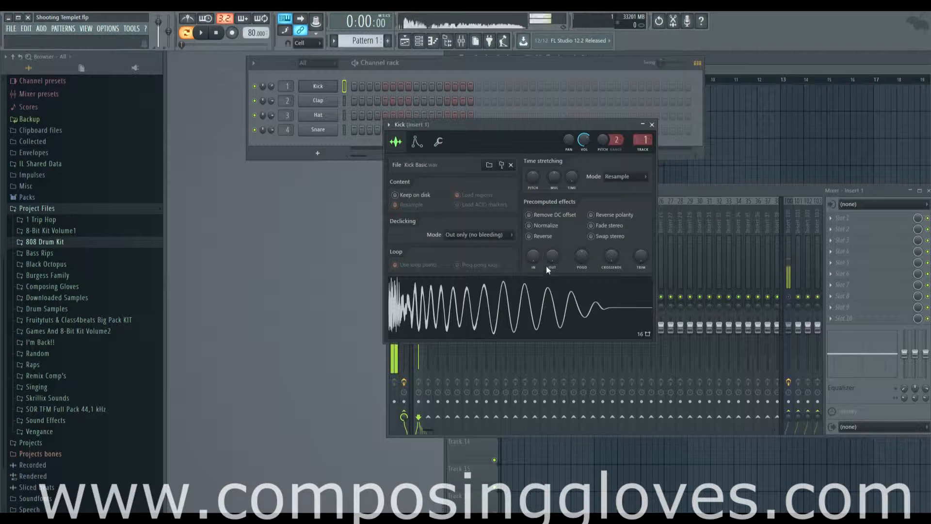
mouse_move(552, 256)
mouse_down()
mouse_move(552, 245)
mouse_move(555, 266)
mouse_up()
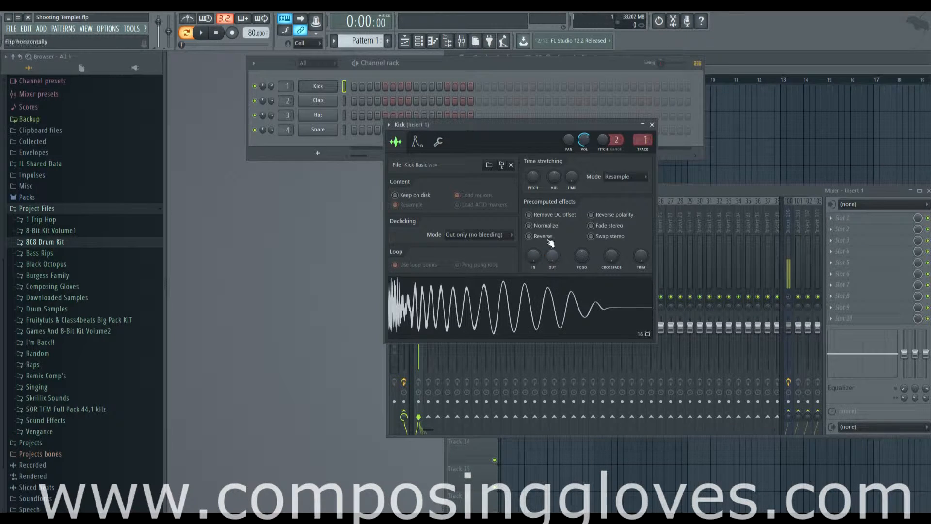
- Move the Kick settings window lower and compare the Clap and Kick channels with their linked mixer tracks
drag(468, 139, 550, 294)
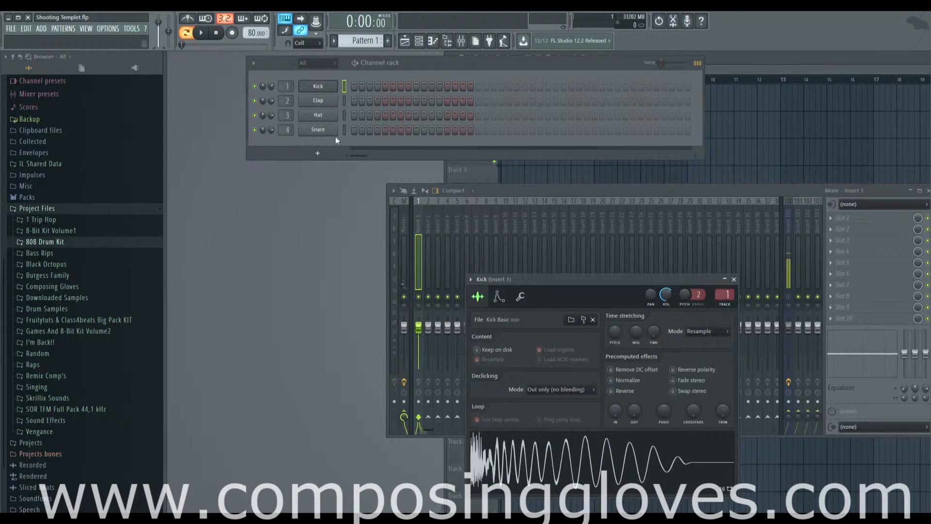
click(328, 100)
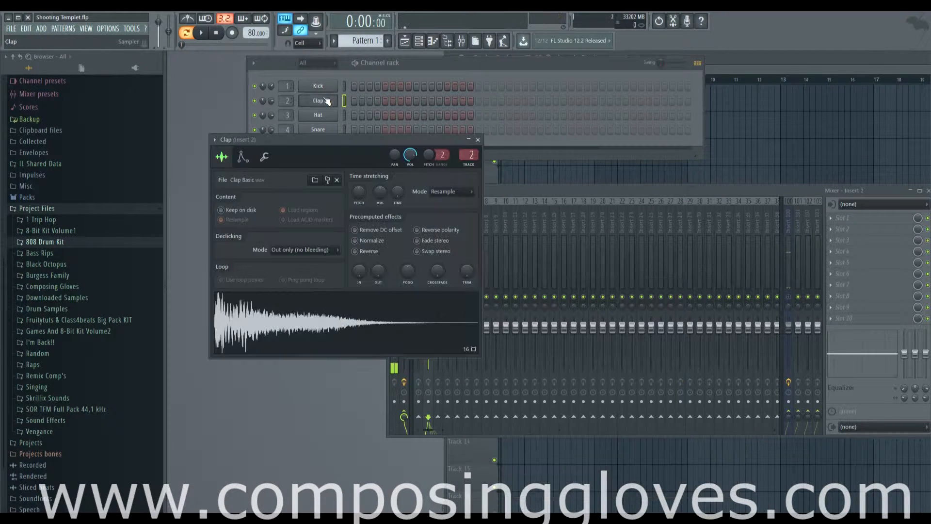
click(328, 90)
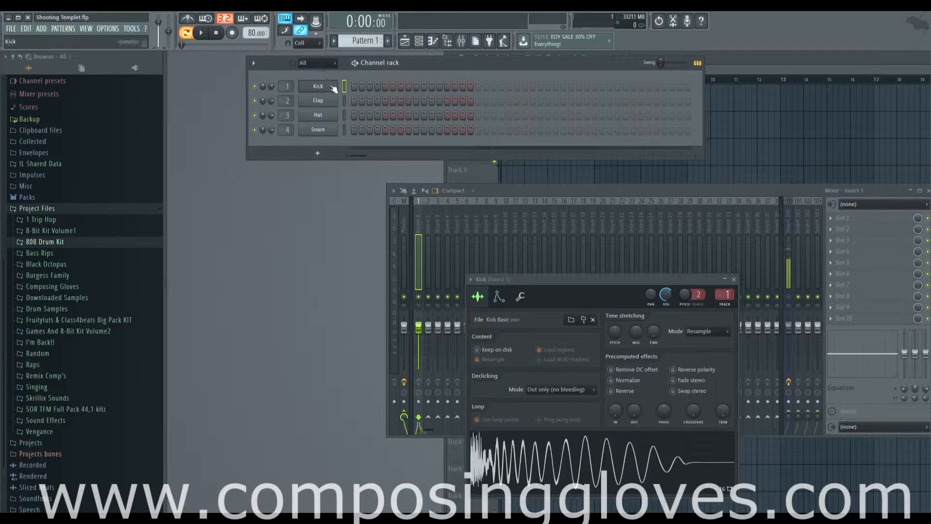
click(330, 100)
click(329, 90)
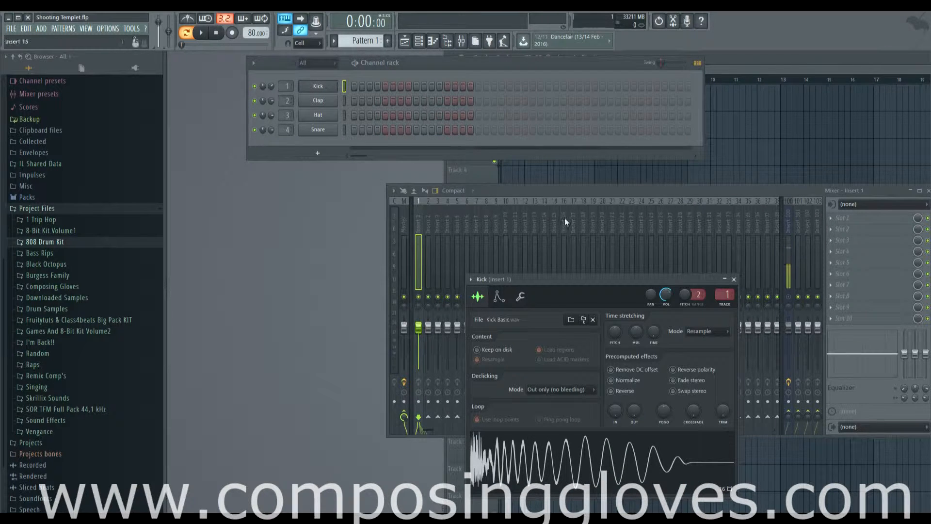
- Add the Kick sample from its waveform display to playlist Track 1 as an audio clip starting at bar 1
drag(580, 279, 540, 196)
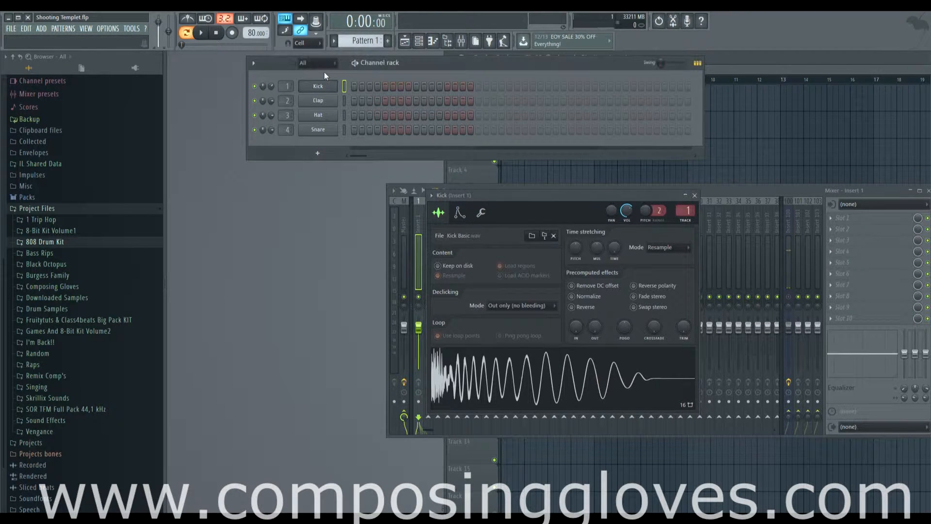
drag(548, 383, 717, 105)
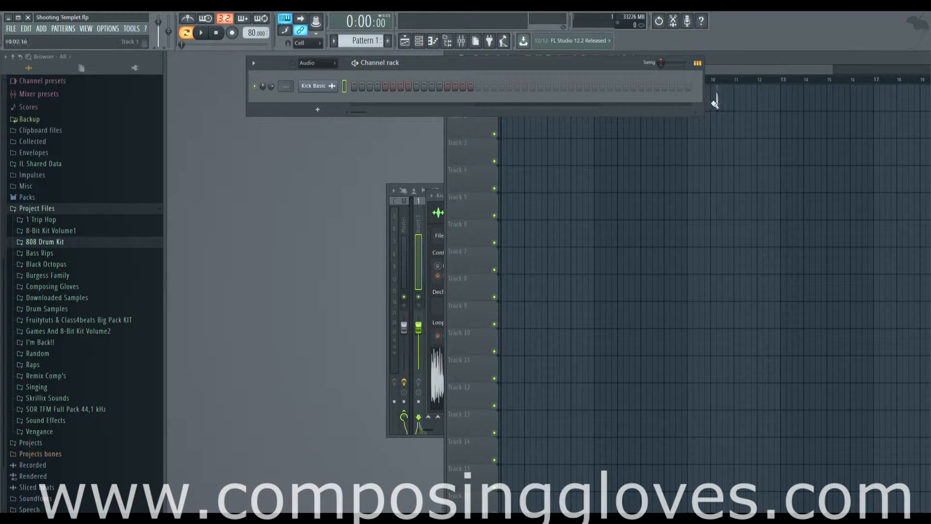
drag(717, 103, 501, 103)
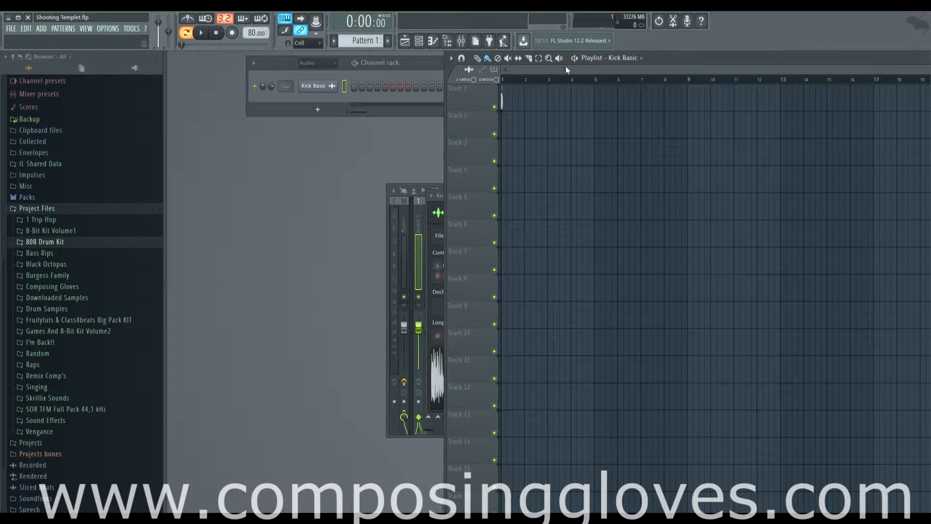
- Switch the Channel rack display from Audio to the Unsorted filter group and delete that group
click(337, 75)
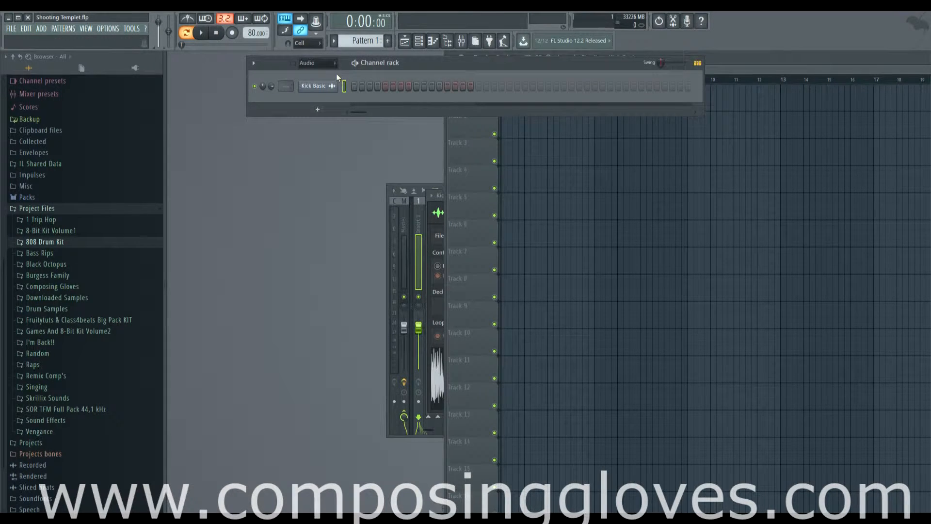
click(312, 63)
click(312, 96)
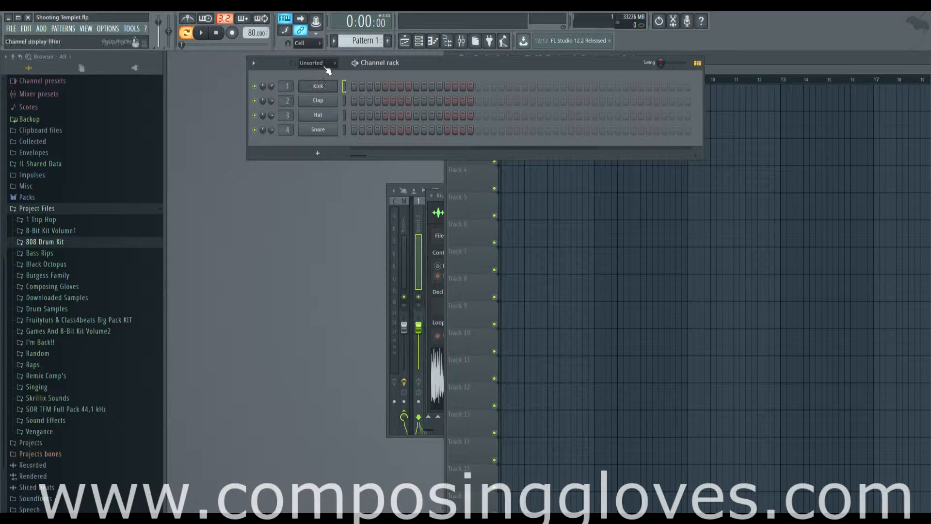
right_click(325, 68)
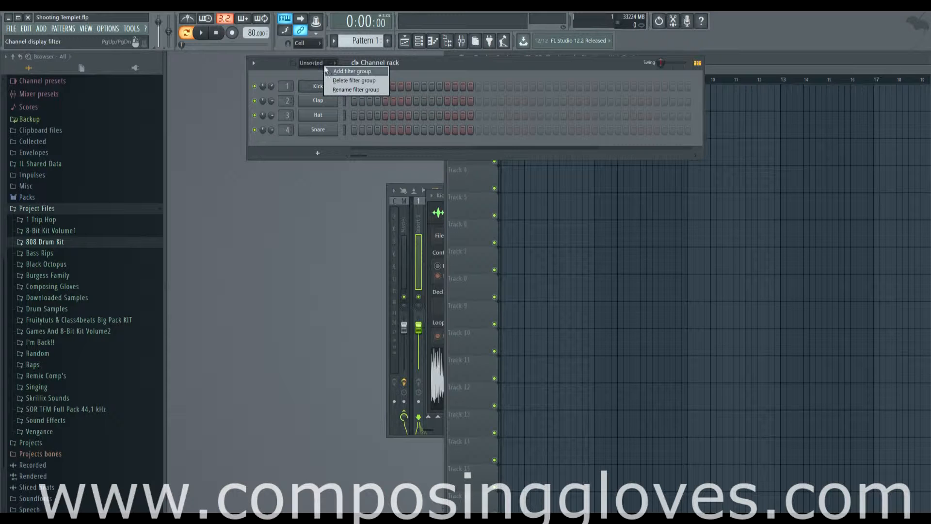
click(357, 80)
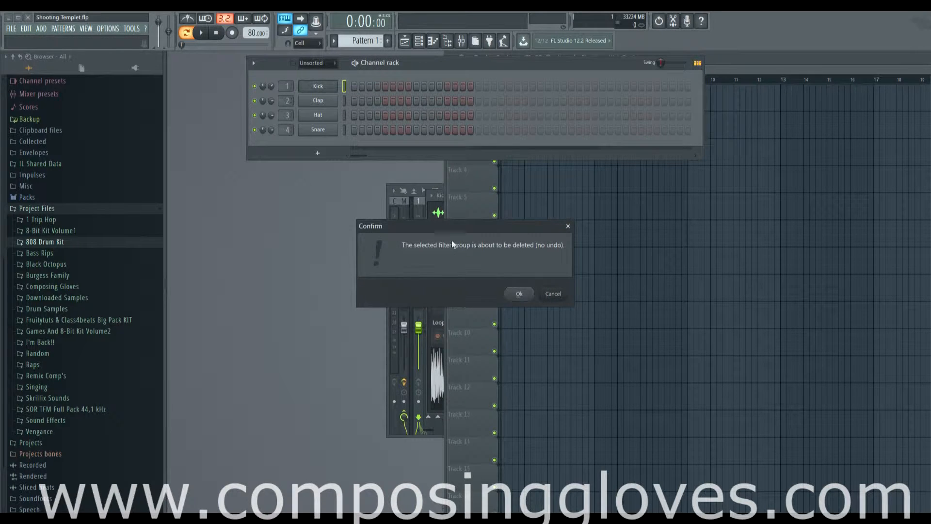
click(518, 295)
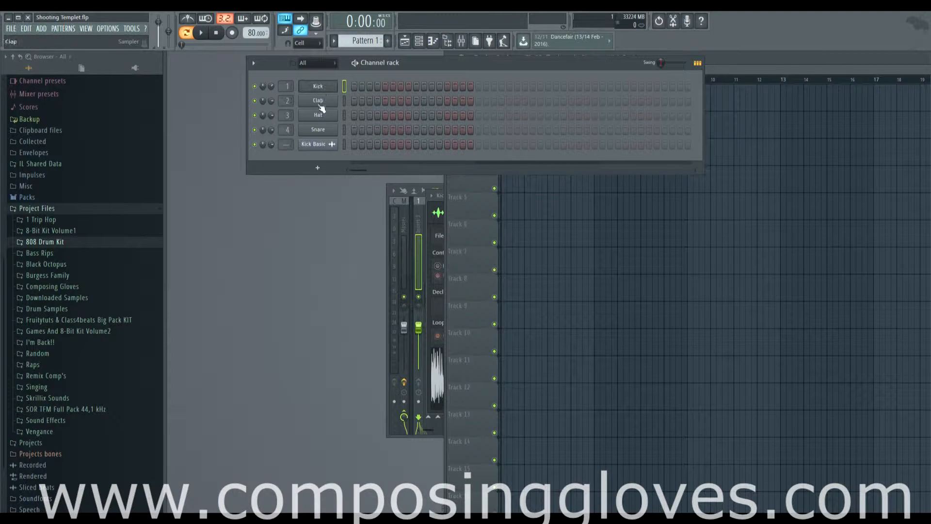
- Show all channels, select Kick, Clap, Hat and Snare, and try to add them as a filter group named Unsorted
click(314, 66)
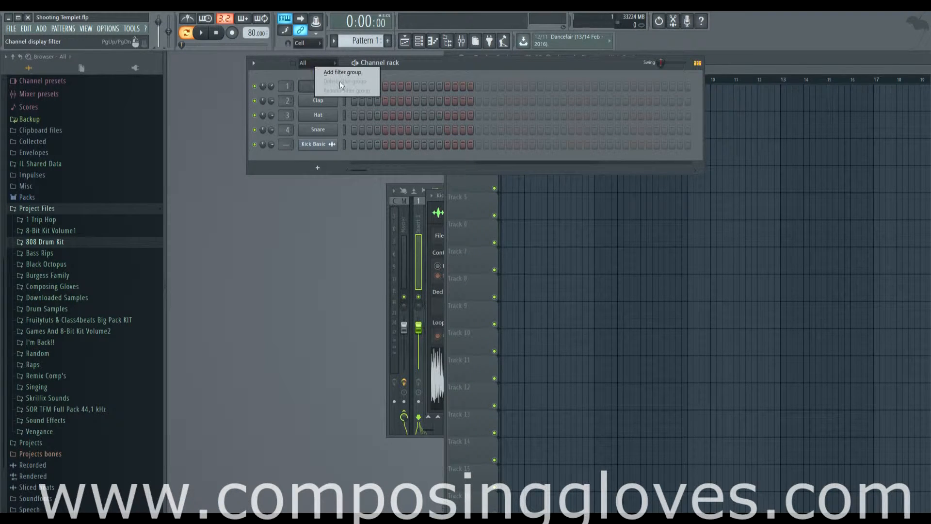
click(299, 75)
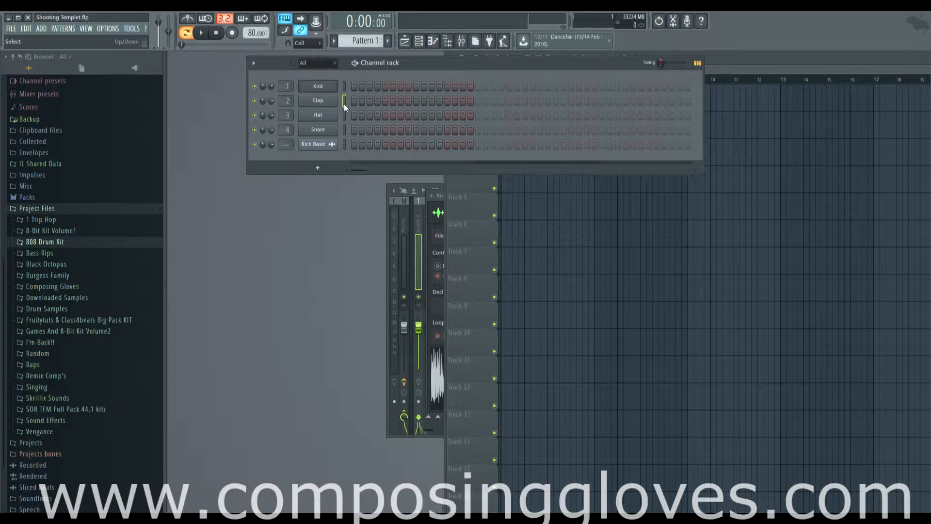
right_click(345, 88)
right_click(345, 115)
right_click(345, 128)
click(319, 65)
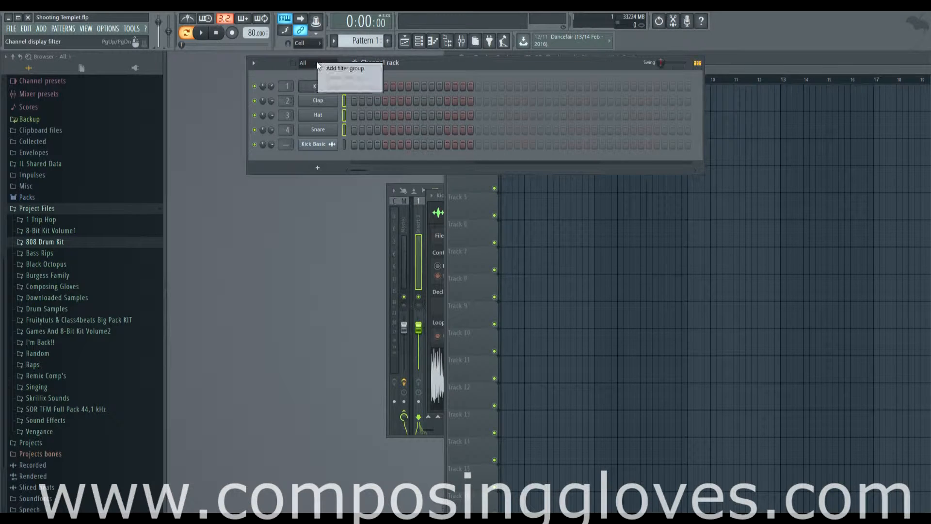
click(339, 68)
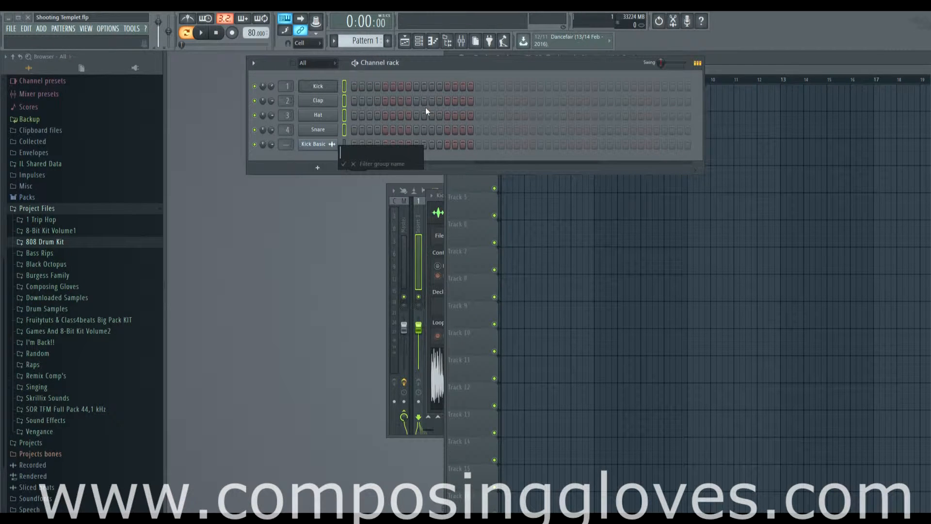
text(Unsorted)
key(Return)
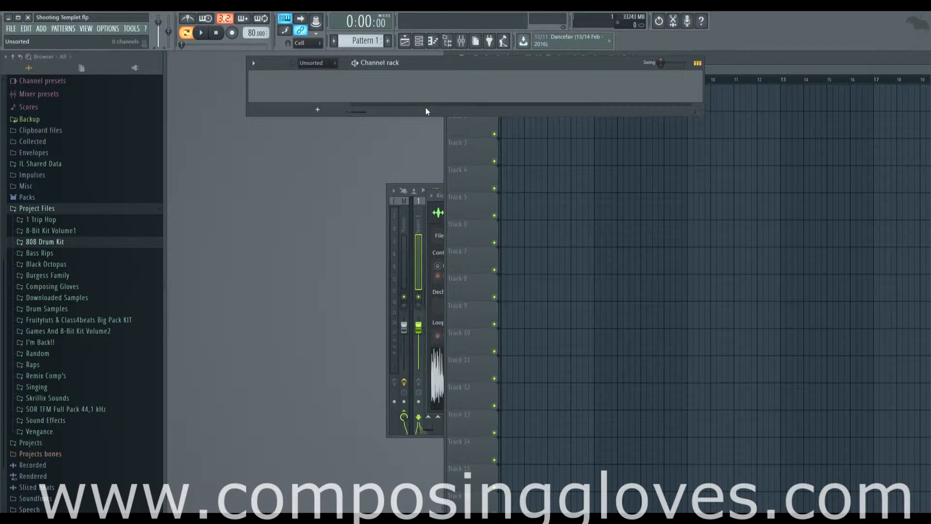
- Switch the Channel rack display between All, Audio and Unsorted to check which channels each filter group holds
click(317, 63)
click(318, 73)
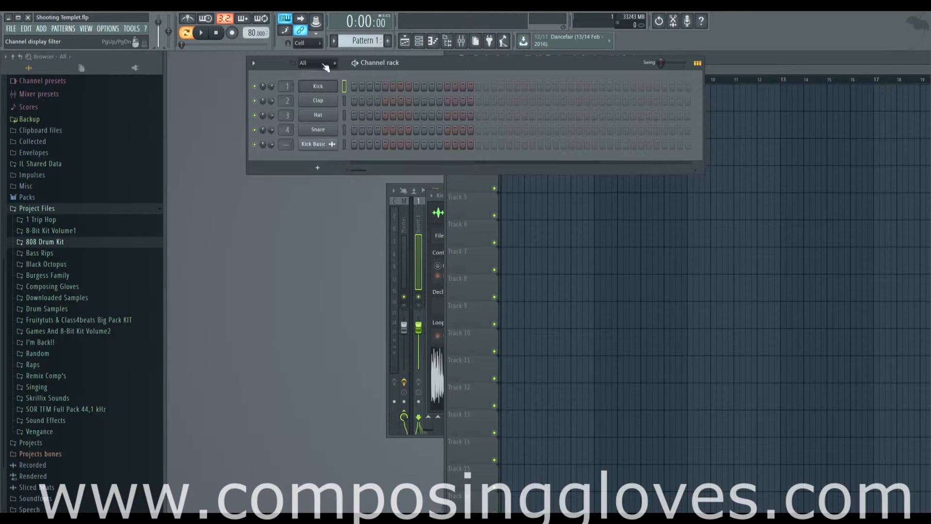
click(307, 62)
click(322, 95)
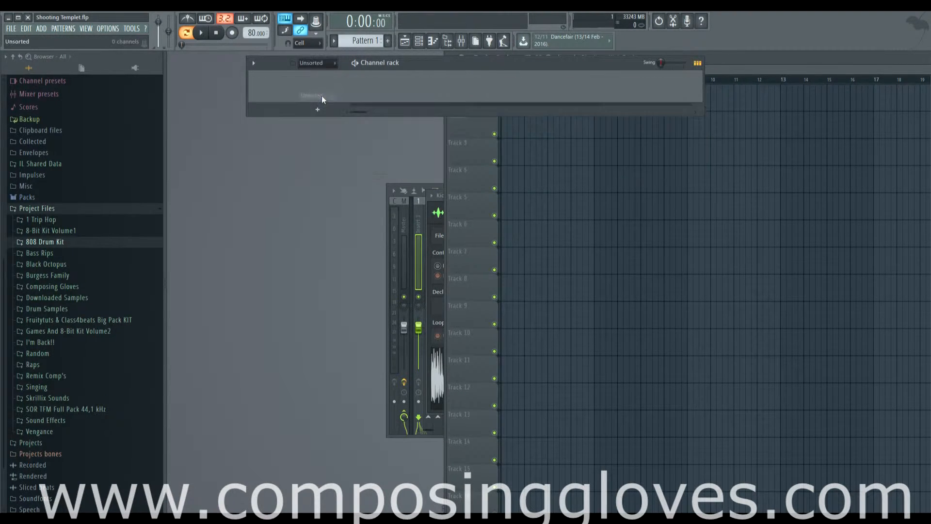
click(326, 69)
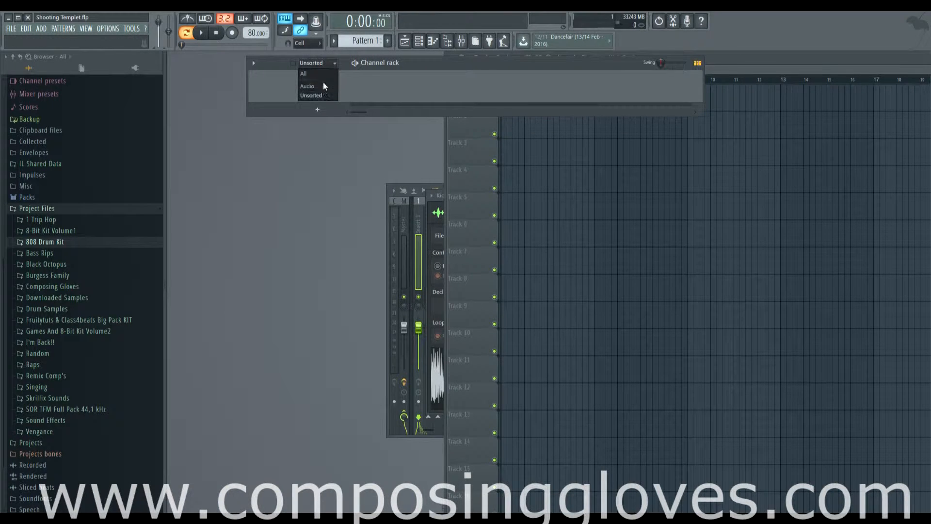
click(322, 92)
click(322, 70)
click(319, 83)
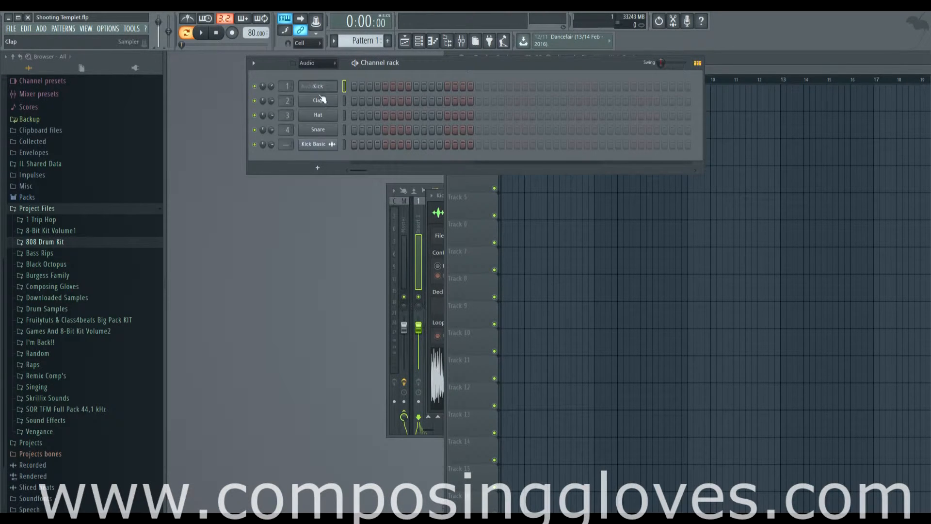
click(322, 64)
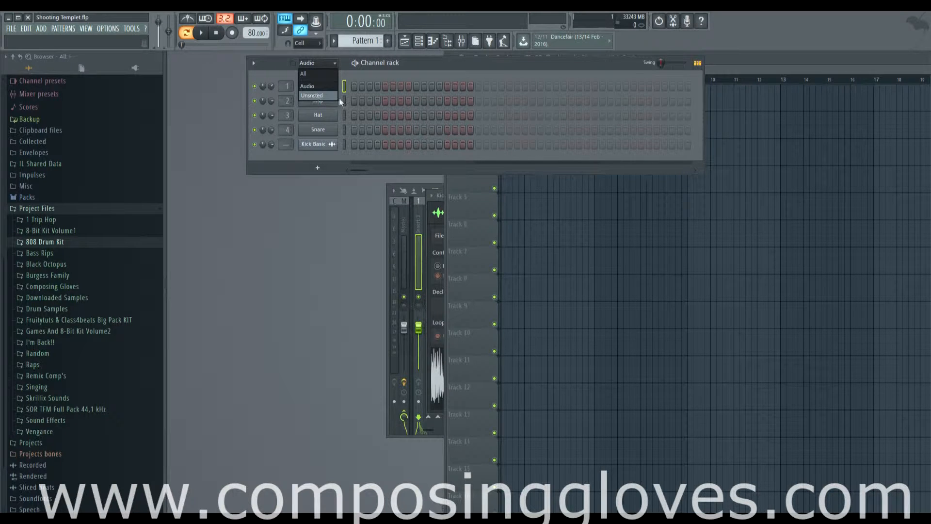
click(311, 74)
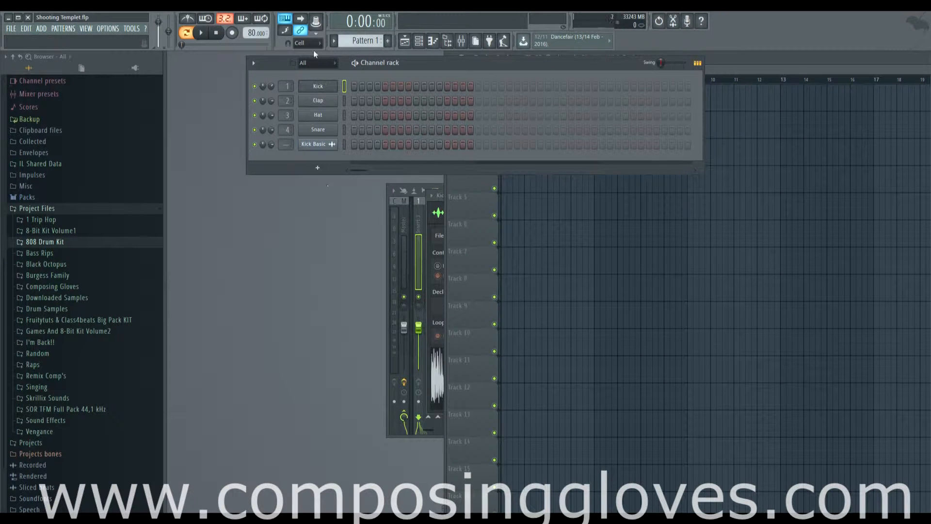
click(318, 64)
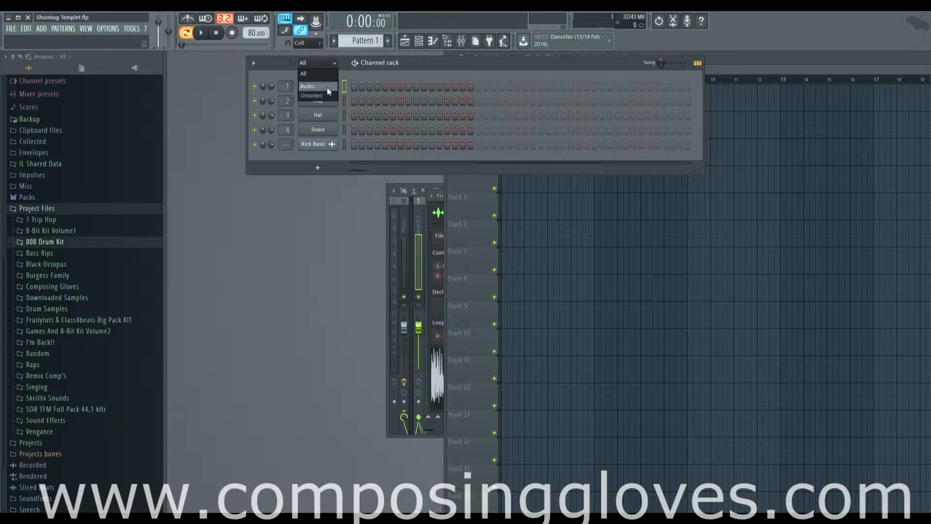
click(319, 62)
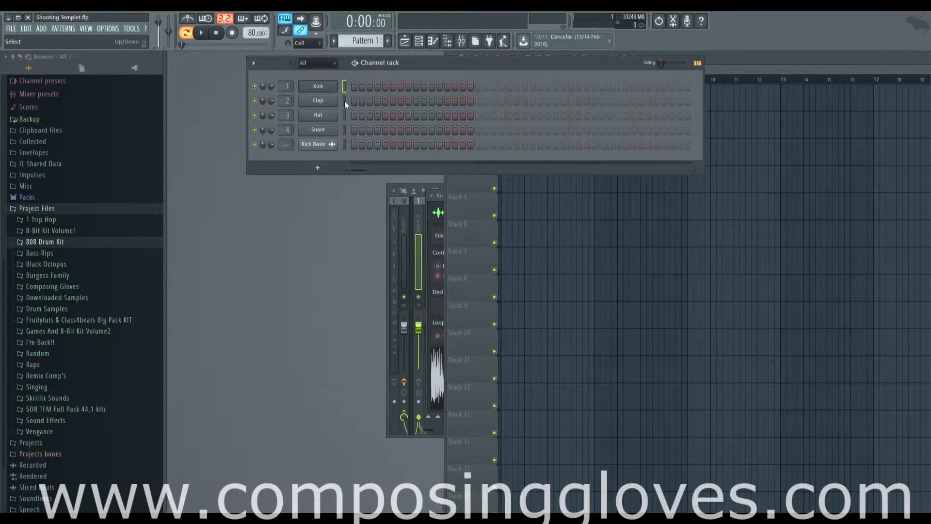
click(317, 62)
click(326, 91)
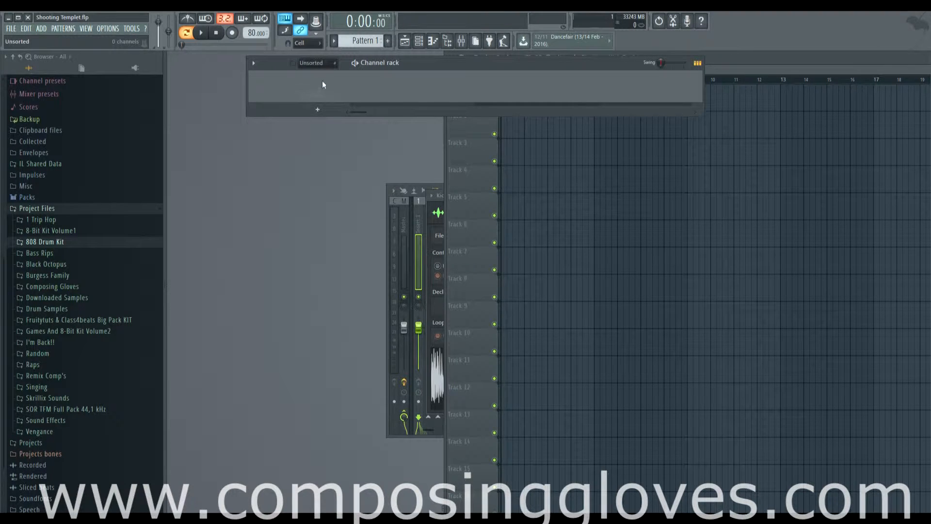
click(318, 62)
click(321, 67)
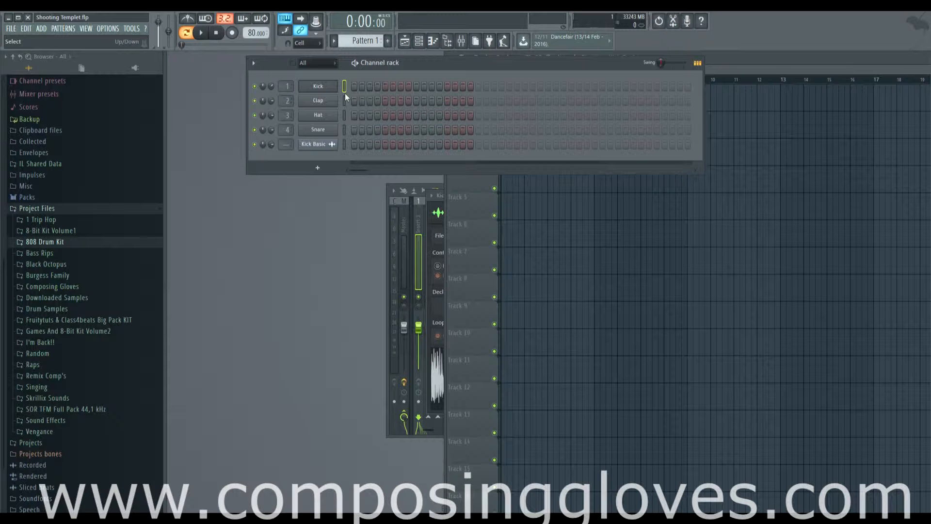
- Select the Kick, Clap, Hat and Snare channels and group them in a filter group named Unsorted
drag(347, 125, 345, 129)
key(alt+g)
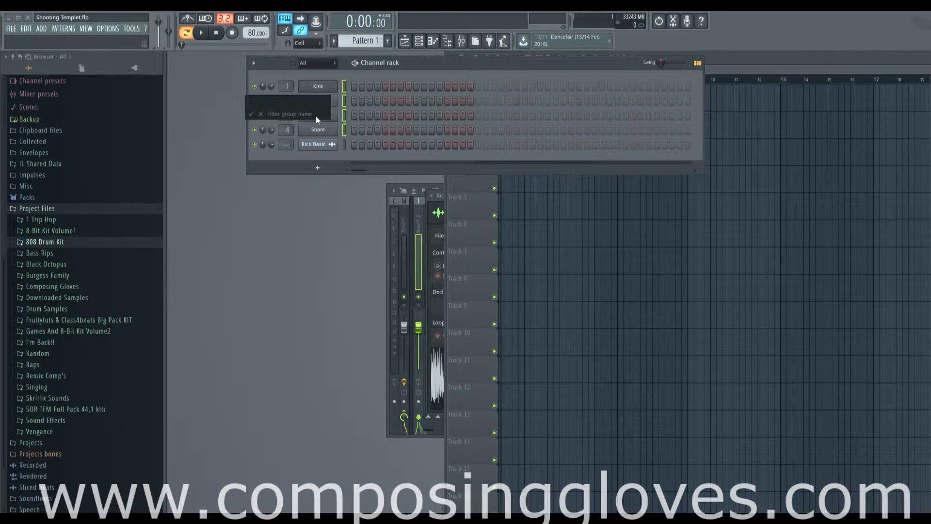
text(unsorted)
key(Return)
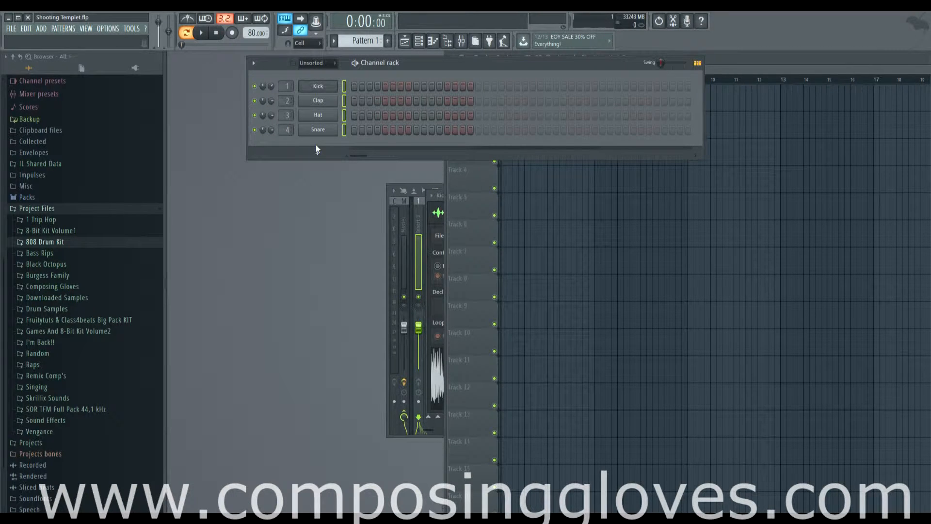
click(346, 130)
- Display the Audio group, all channels and the Unsorted group in turn to compare their contents
click(321, 63)
click(325, 91)
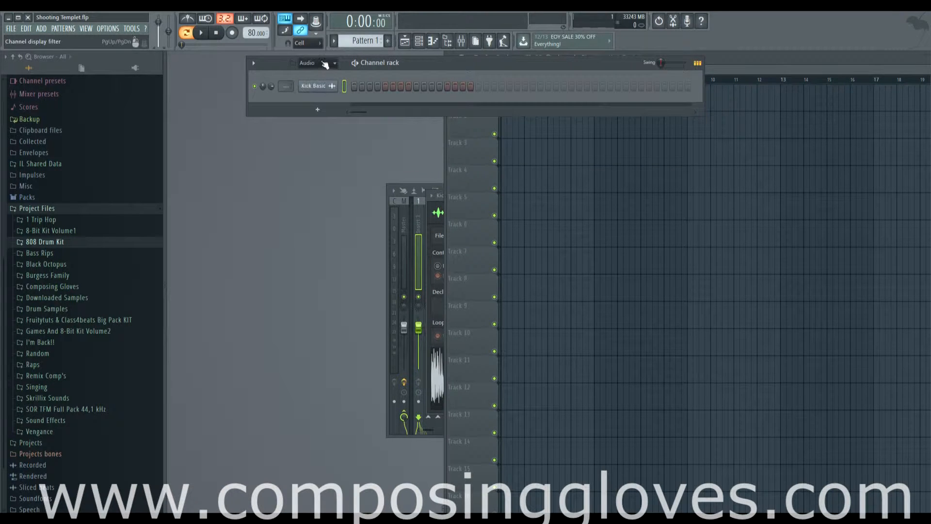
click(324, 64)
click(319, 73)
click(325, 64)
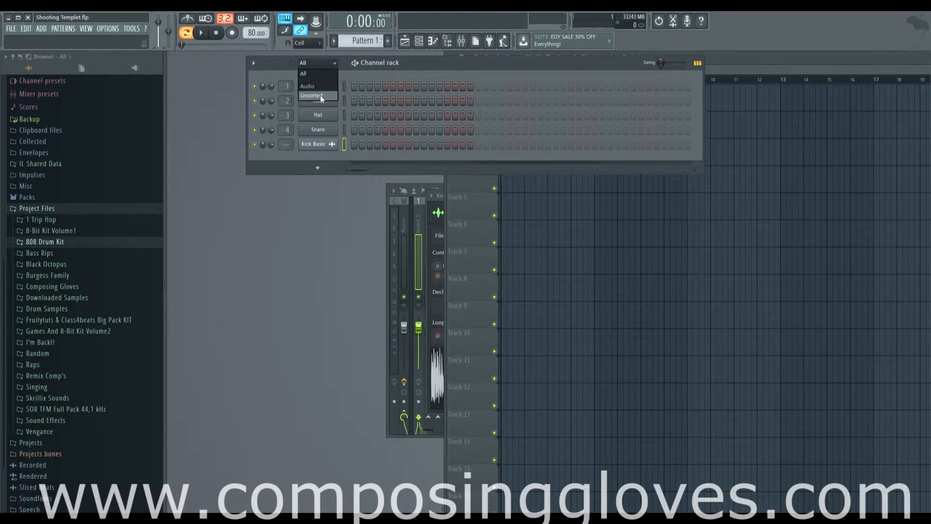
click(321, 82)
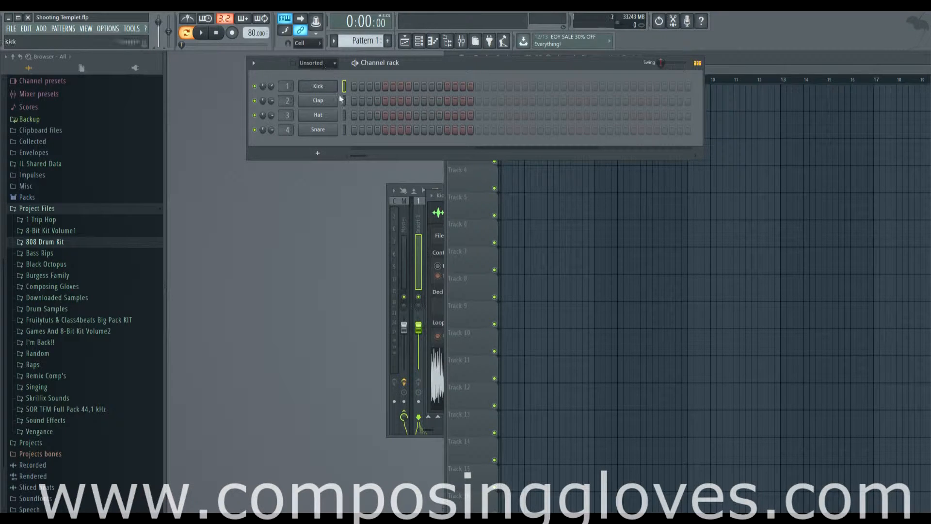
- Rename the Unsorted filter group as Drums
right_click(321, 64)
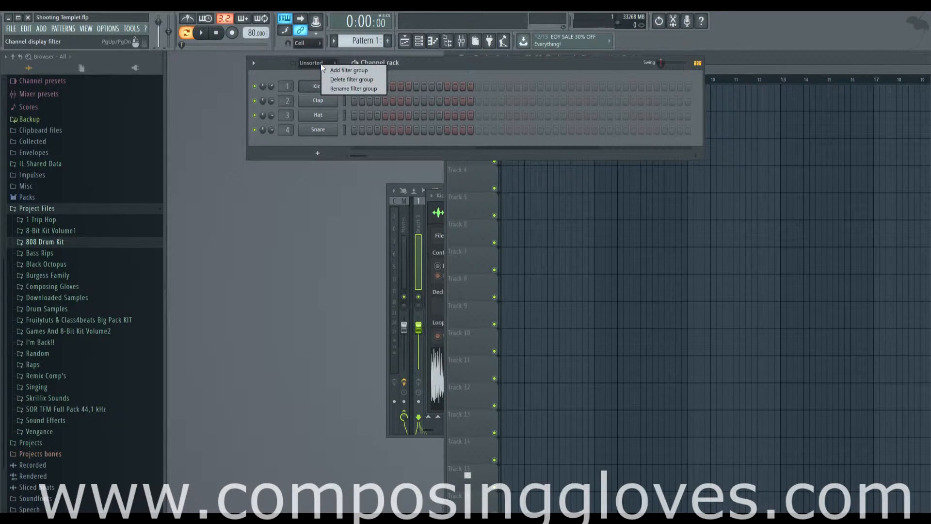
click(353, 88)
text(Drums)
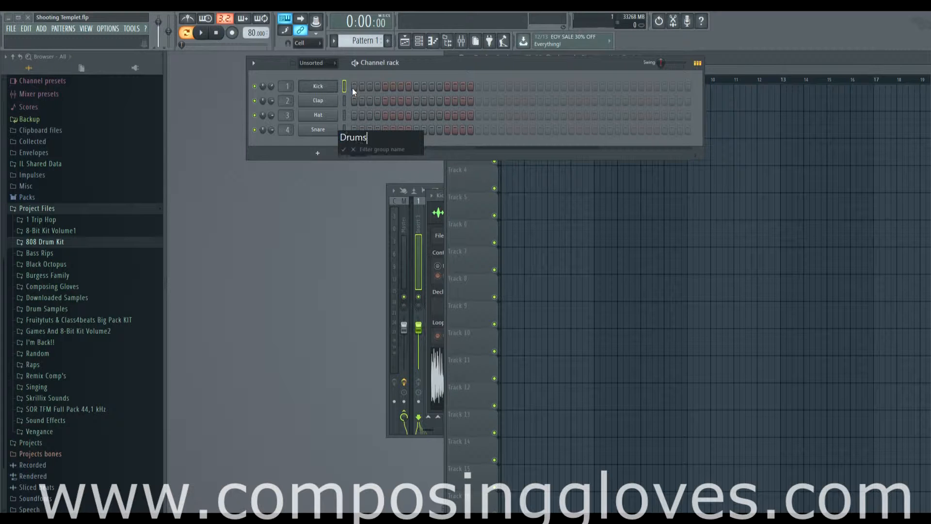
key(Return)
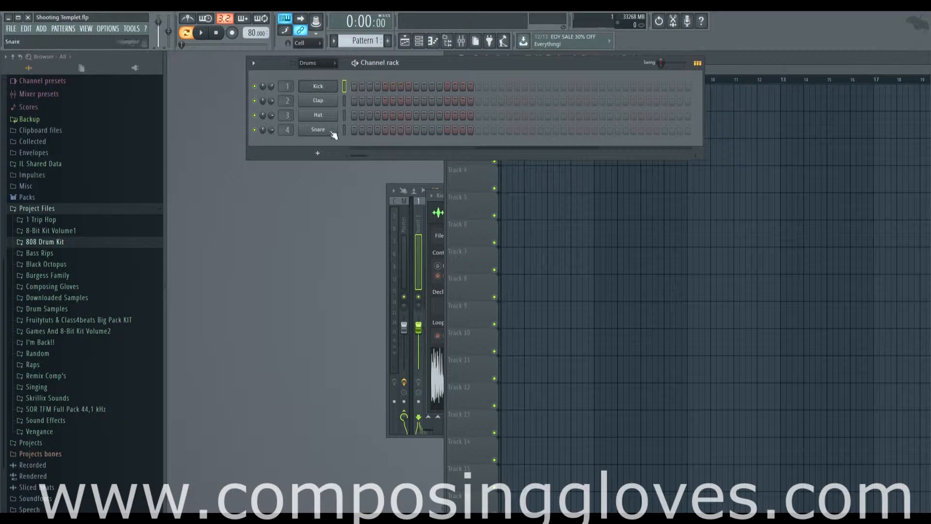
- Show all channels in the Channel rack and return to the Drums filter group
click(325, 63)
click(323, 74)
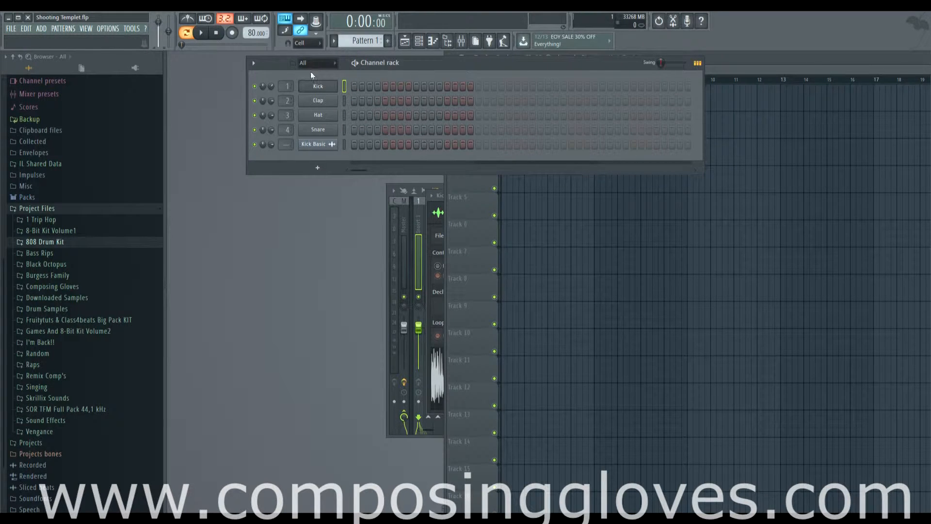
click(316, 63)
click(334, 88)
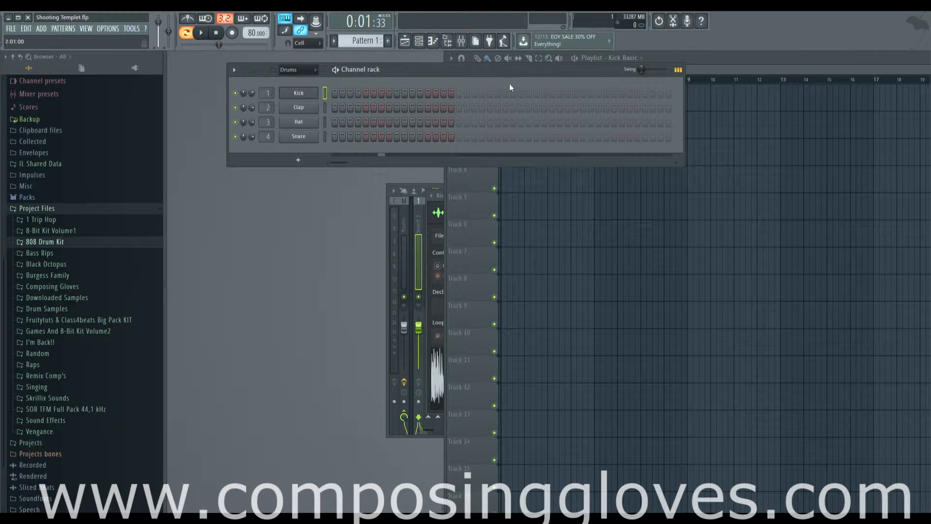
- Try placing Kick hits on steps 1, 2, 5, 9 and 13, and clear the Kick row
click(335, 93)
mouse_move(391, 94)
mouse_down()
mouse_move(587, 97)
mouse_move(309, 94)
mouse_up()
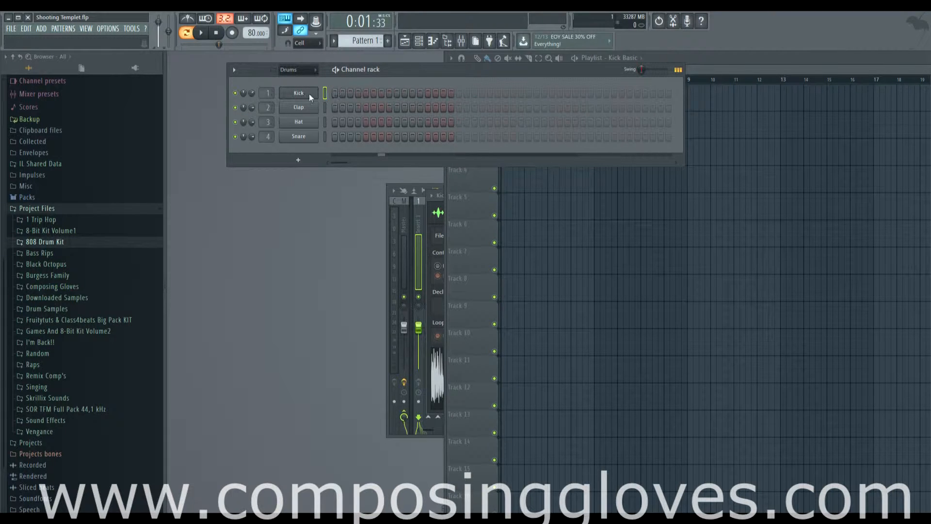
click(335, 93)
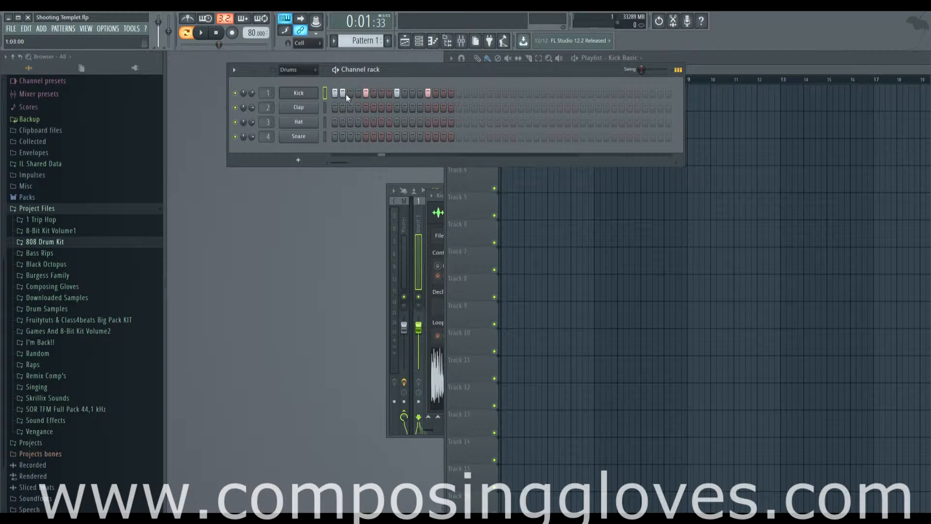
drag(335, 94, 470, 100)
- Fill all 16 steps of the Kick channel and play the pattern to hear it
click(334, 92)
click(334, 93)
drag(342, 92, 389, 92)
key(space)
key(space)
mouse_move(405, 93)
mouse_down()
mouse_move(483, 96)
mouse_move(457, 95)
mouse_up()
key(space)
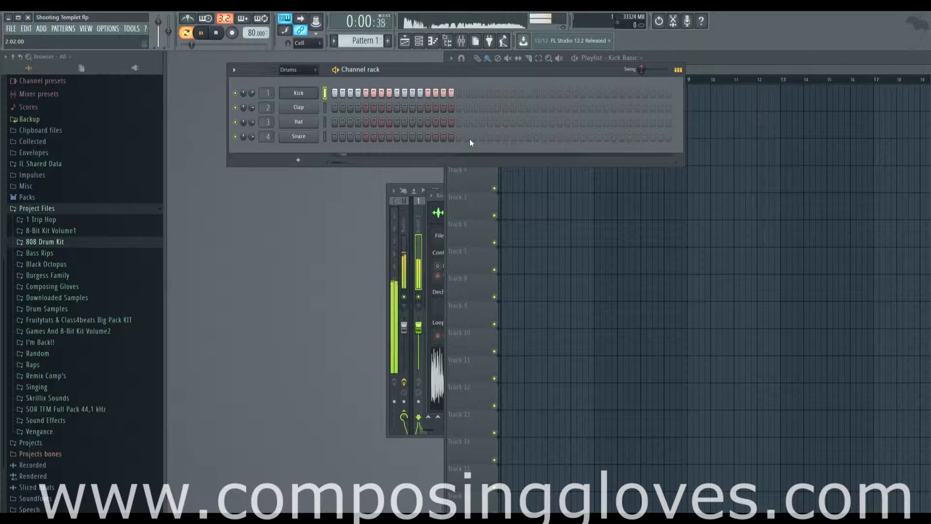
key(space)
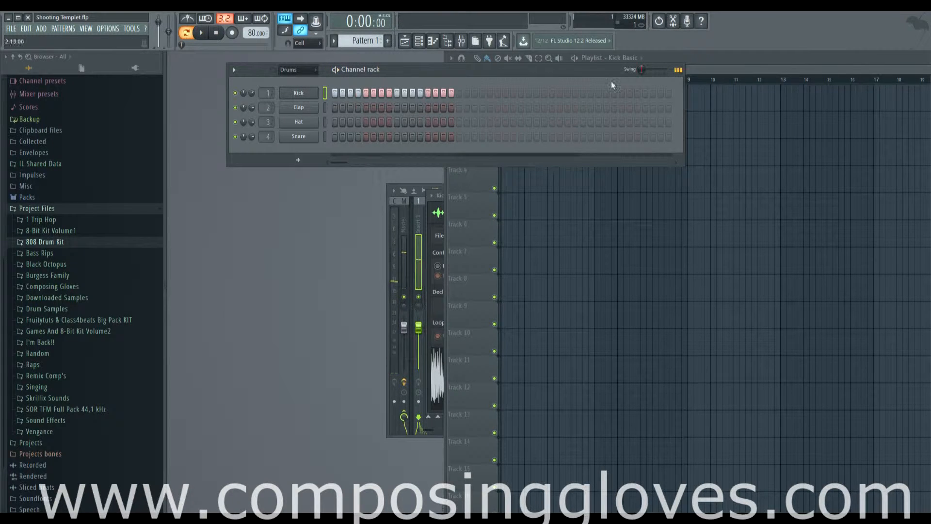
- Raise the Channel rack's swing amount and play the Kick pattern to hear the shuffled timing
drag(643, 72, 665, 70)
key(space)
key(space)
key(space)
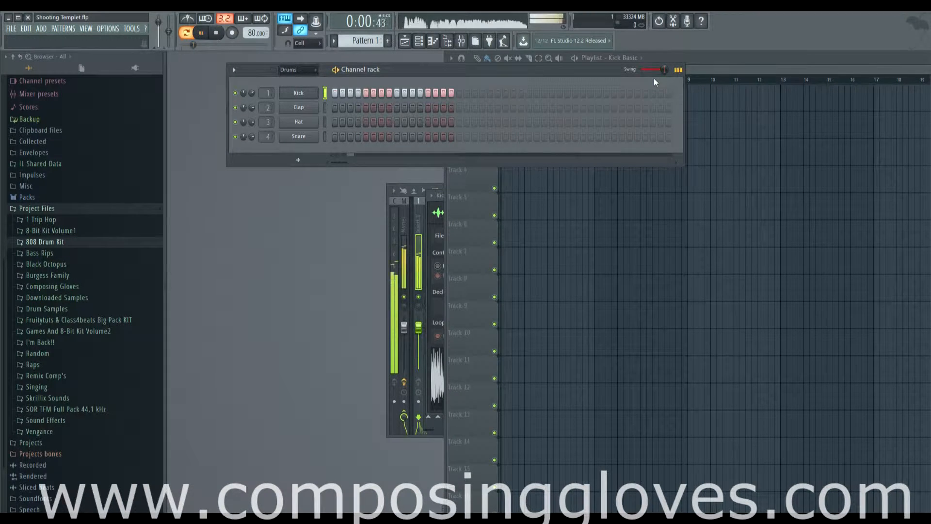
- Stop playback and return the Channel rack's swing amount to its minimum
key(space)
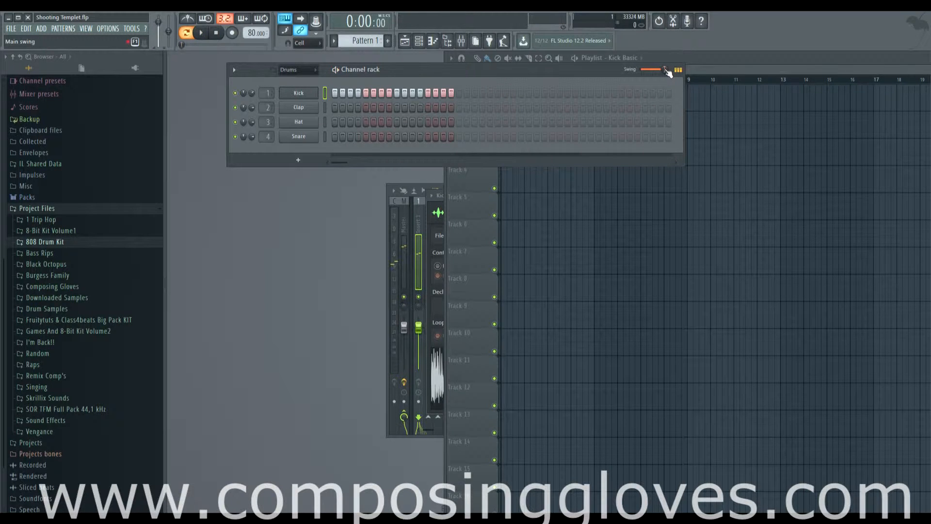
drag(665, 69, 636, 70)
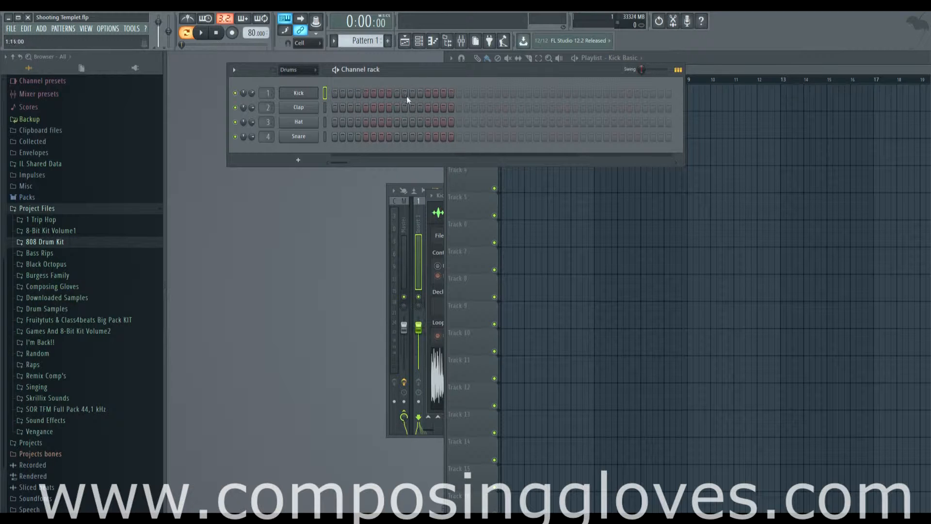
- Fill the Kick row up to step 13, play the pattern to hear it loop, and cut the row back to 12 steps
drag(334, 96, 394, 95)
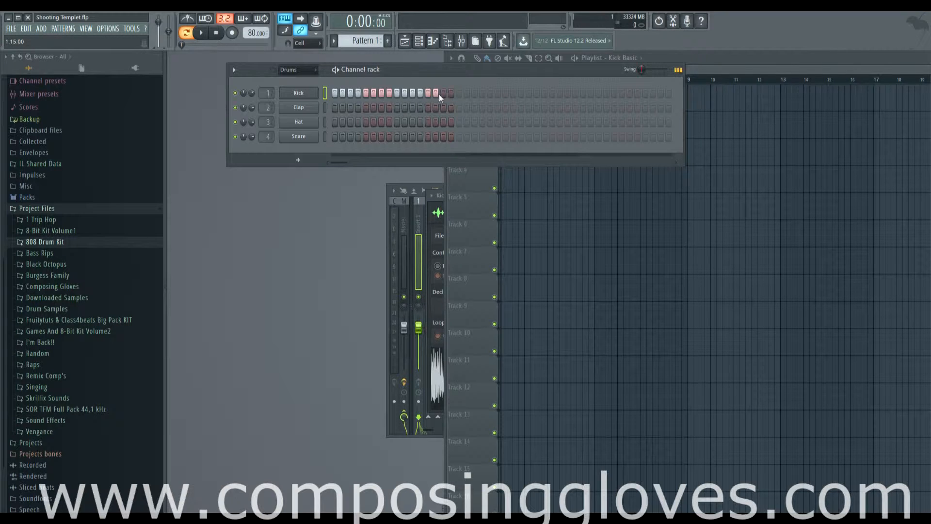
mouse_move(351, 95)
mouse_down()
mouse_move(336, 94)
mouse_move(429, 94)
mouse_up()
click(339, 72)
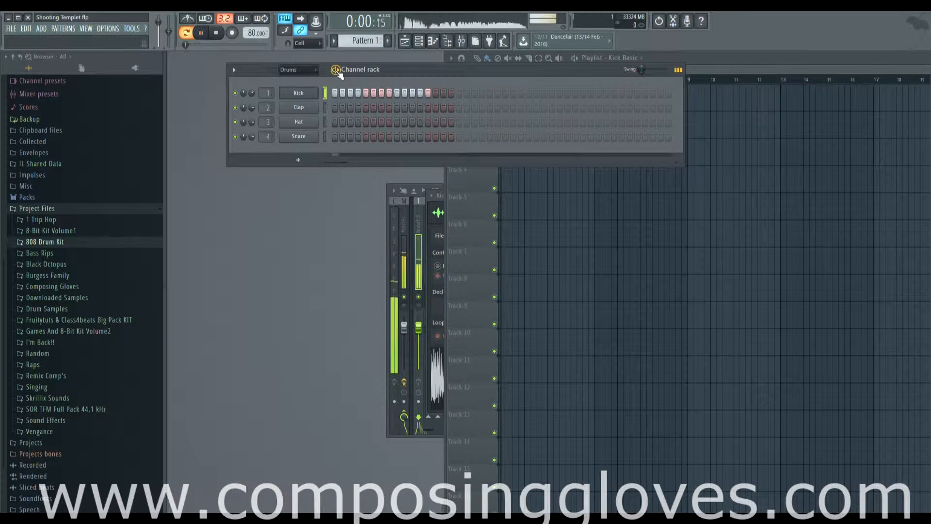
click(339, 72)
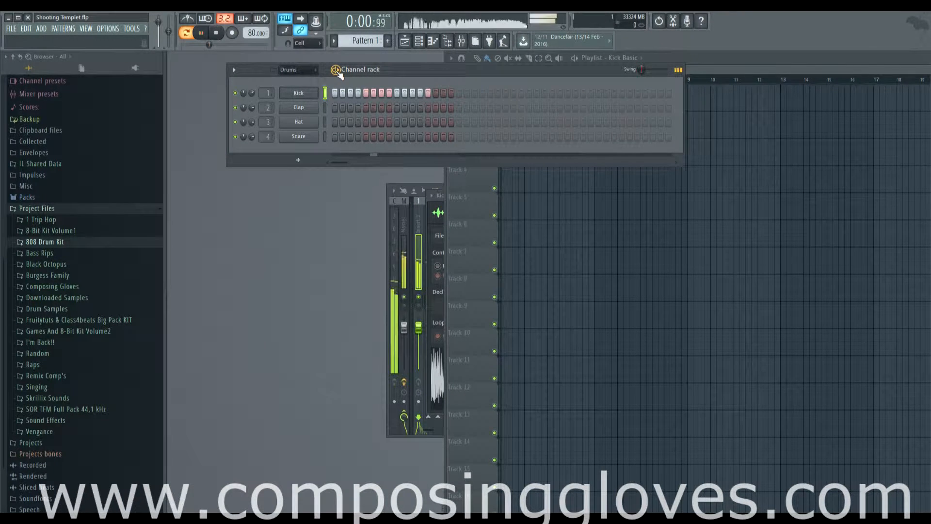
mouse_move(358, 93)
mouse_down()
mouse_move(432, 93)
mouse_move(357, 92)
mouse_up()
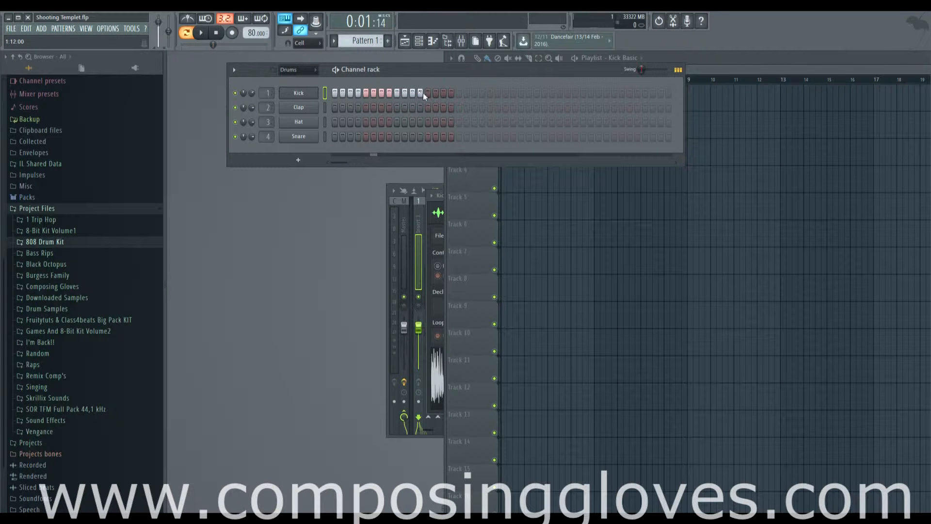
- Switch the Channel rack to the piano roll overview and open the Kick channel's notes in the piano roll
click(678, 70)
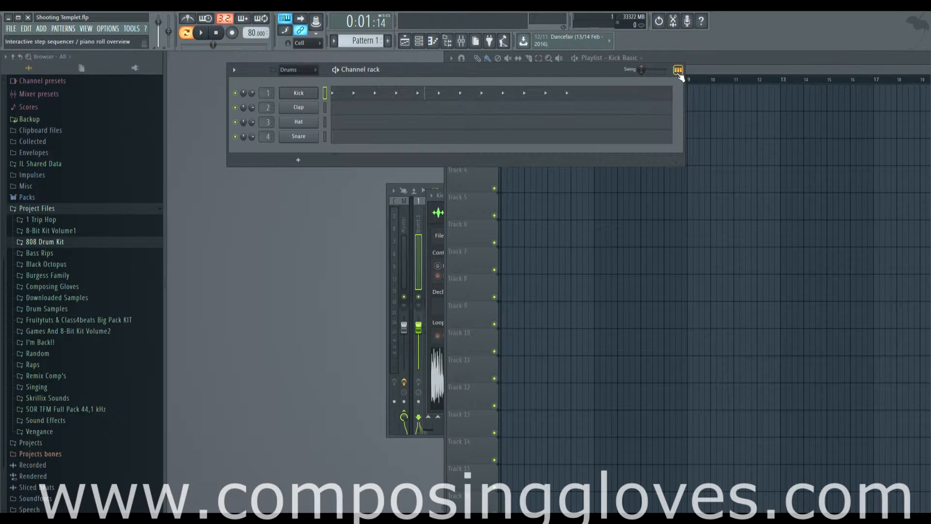
click(679, 69)
click(678, 69)
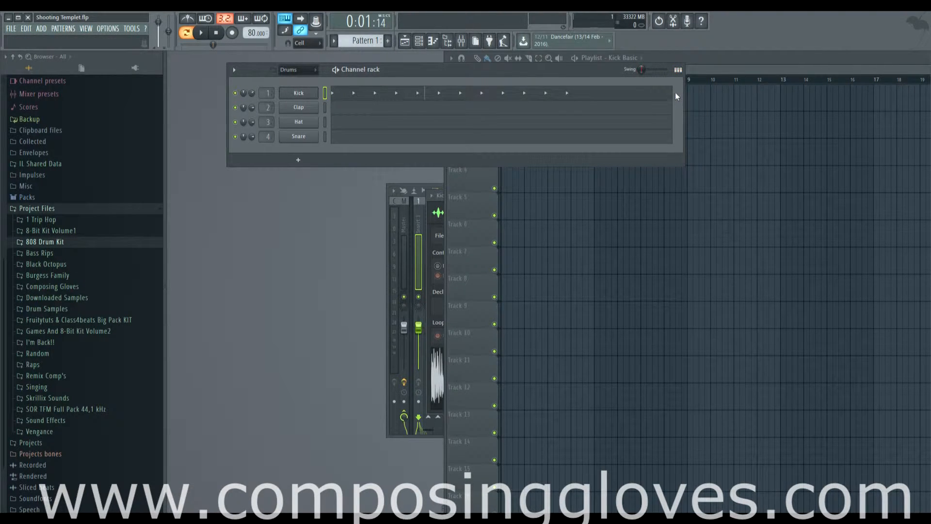
click(418, 93)
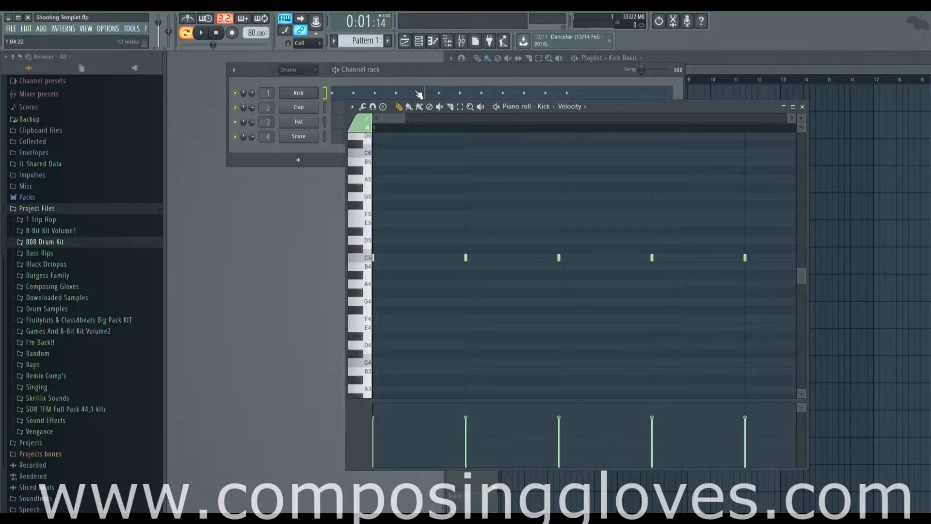
drag(620, 106, 610, 77)
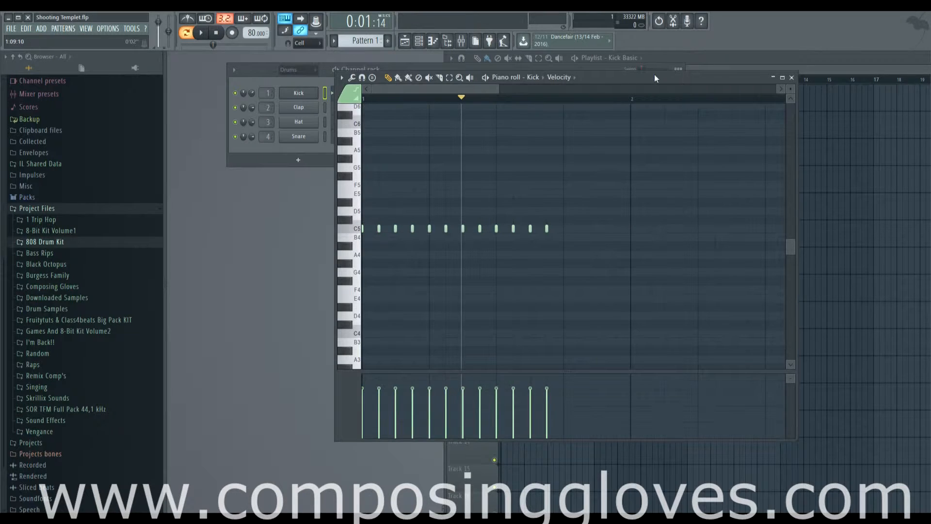
- Return the Channel rack to the step grid, clear all Kick steps, and close the piano roll
drag(655, 77, 656, 161)
click(678, 71)
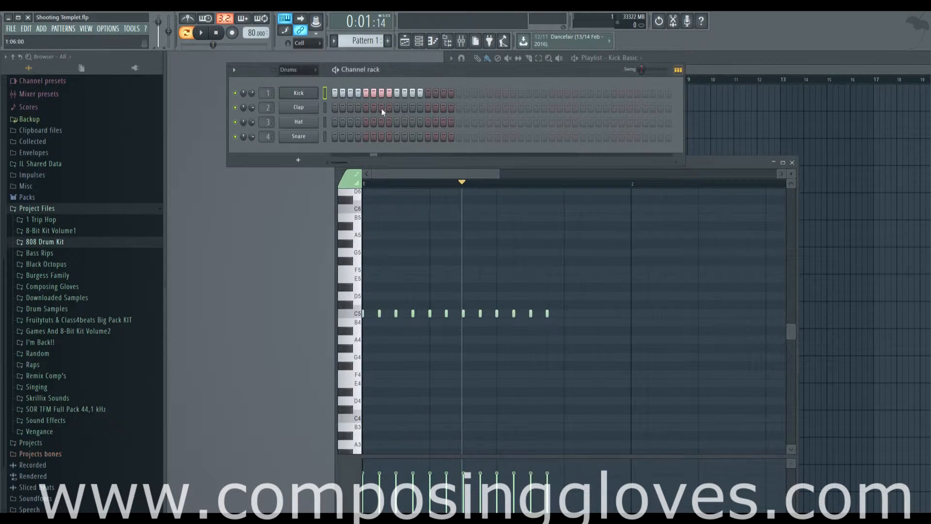
drag(421, 94, 326, 94)
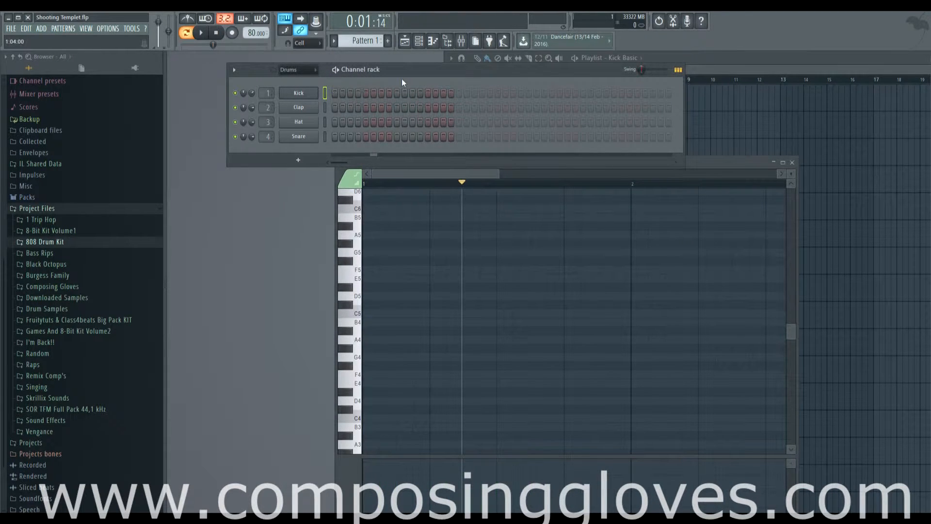
click(792, 162)
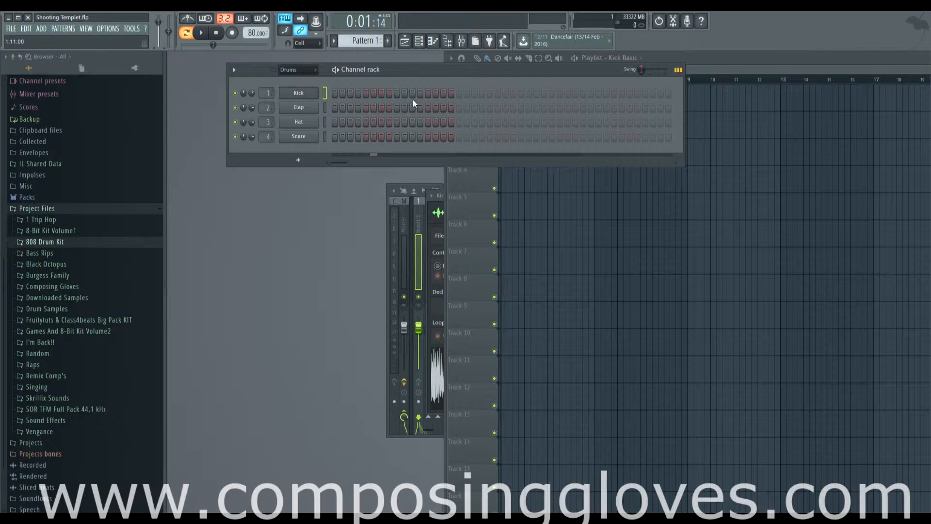
- Add a Harmor channel to the Channel rack and place its plugin window beside the channel list
click(236, 71)
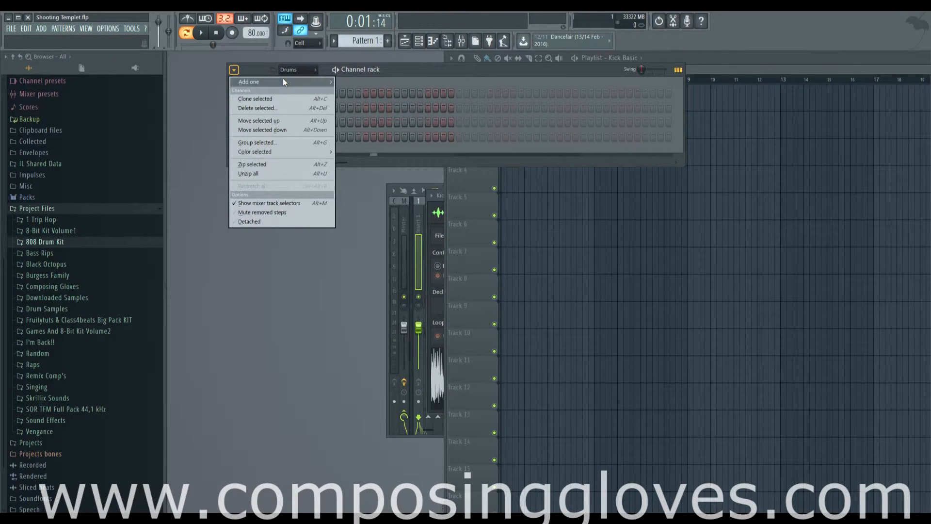
mouse_move(283, 77)
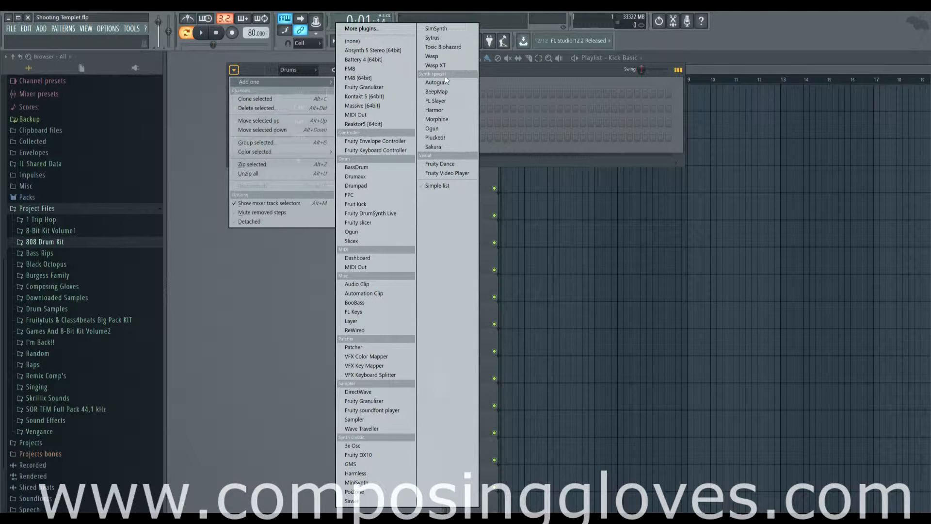
click(464, 111)
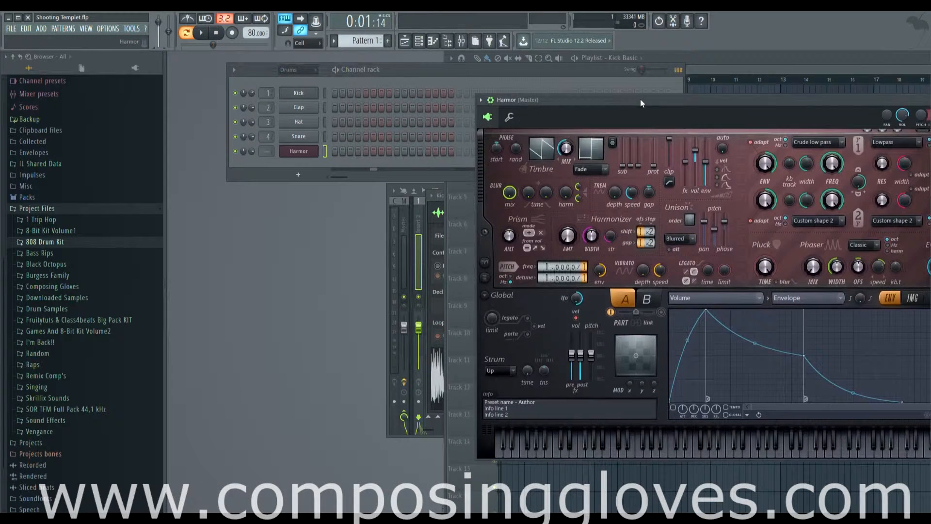
drag(641, 101, 631, 99)
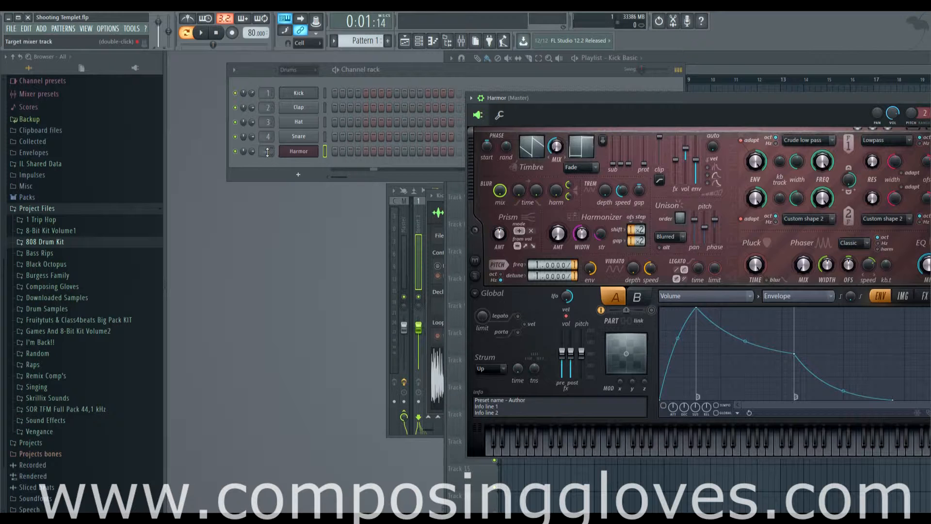
click(296, 154)
drag(624, 111, 511, 121)
- Examine Harmor's target mixer track selectors and its miscellaneous functions page, and return to the synth page
click(265, 152)
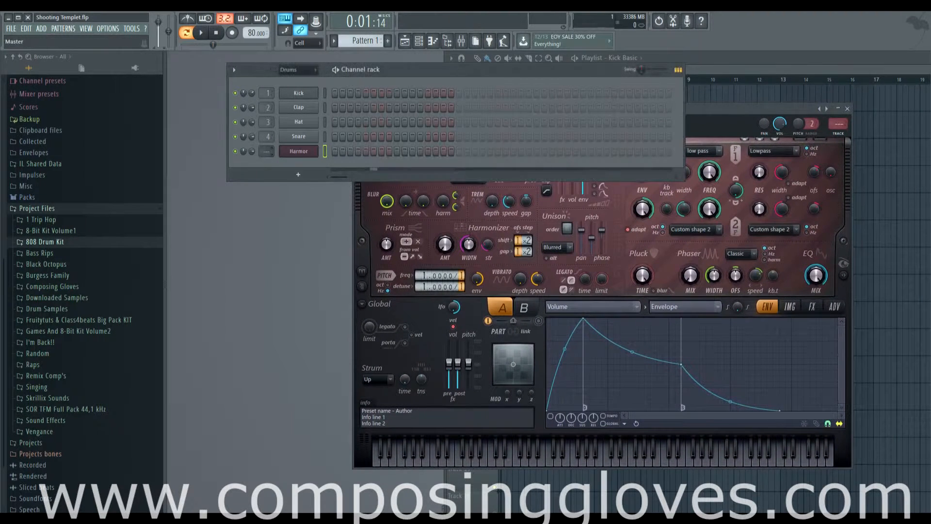
click(839, 124)
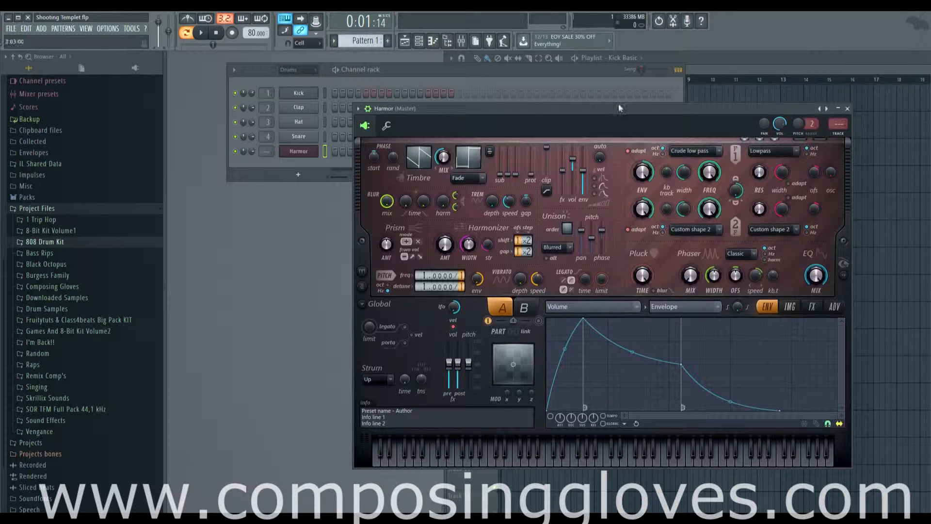
drag(540, 113, 542, 94)
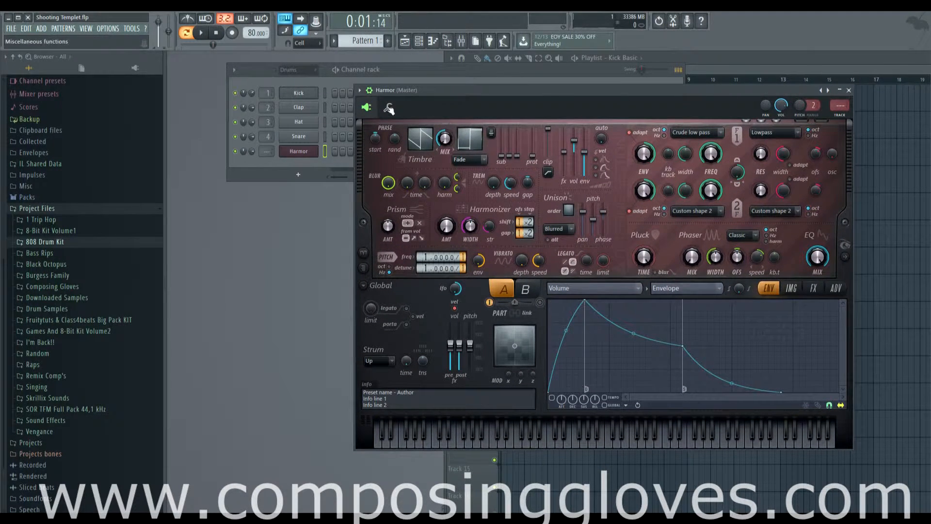
click(388, 107)
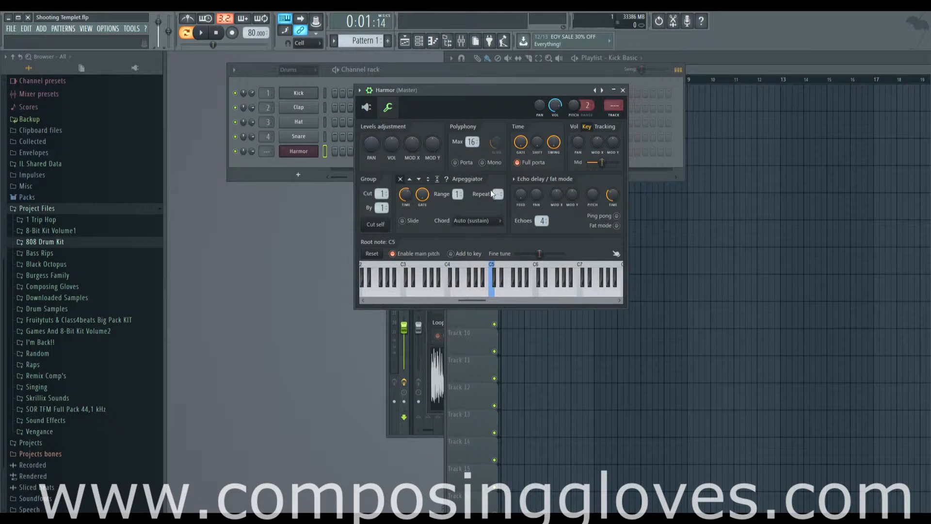
click(366, 107)
drag(501, 91, 468, 86)
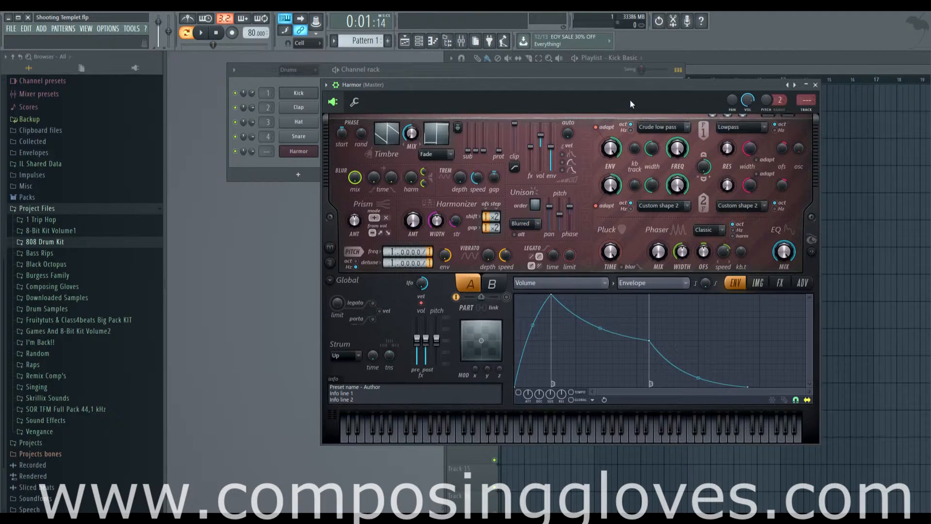
- Route the Harmor channel to mixer track 5 and check the assignment in the mixer and plugin window
key(ctrl+l)
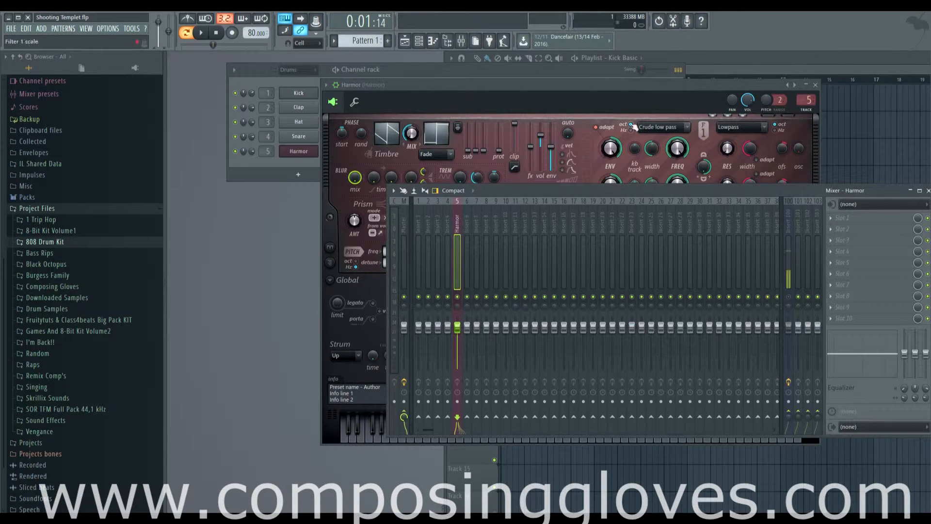
click(617, 87)
click(302, 152)
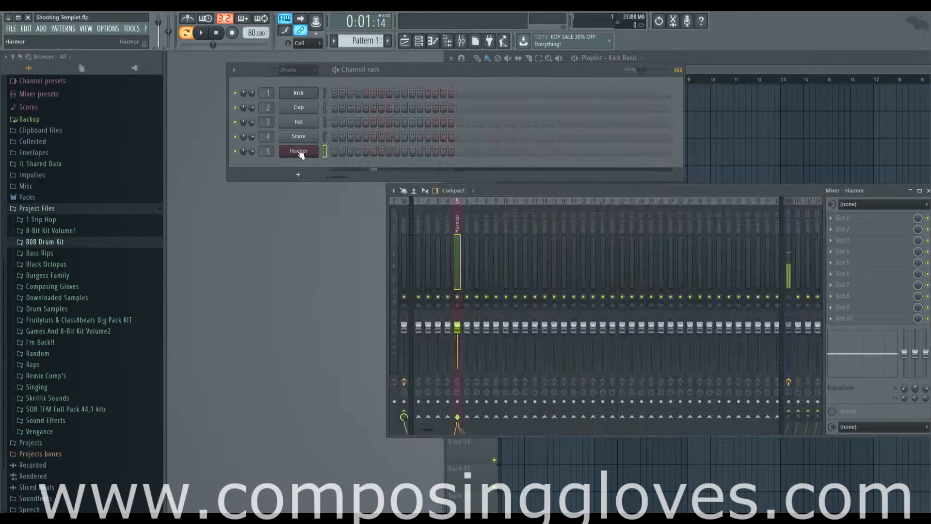
click(300, 153)
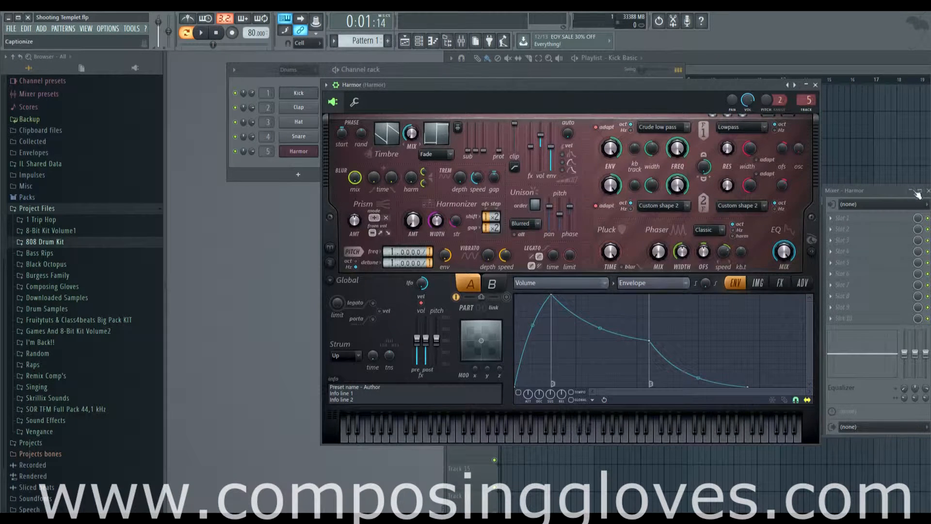
click(874, 198)
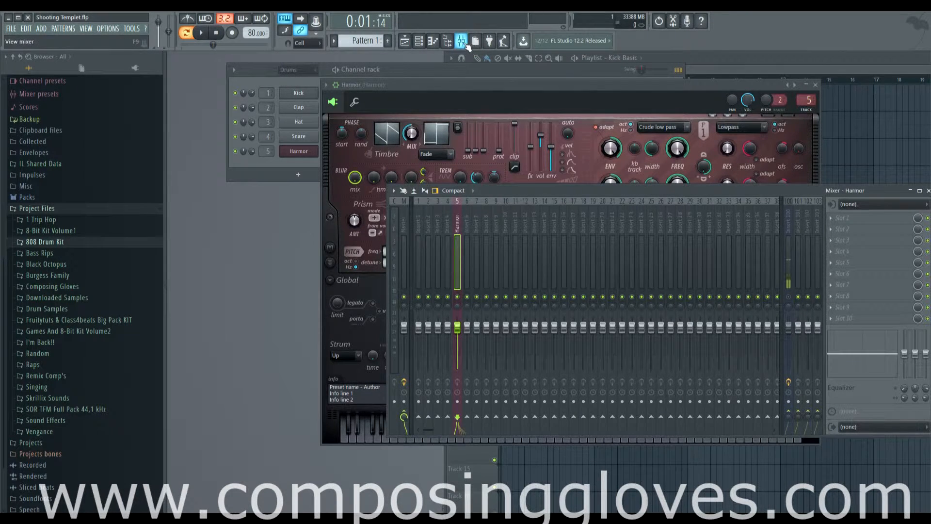
click(601, 85)
drag(601, 85, 594, 110)
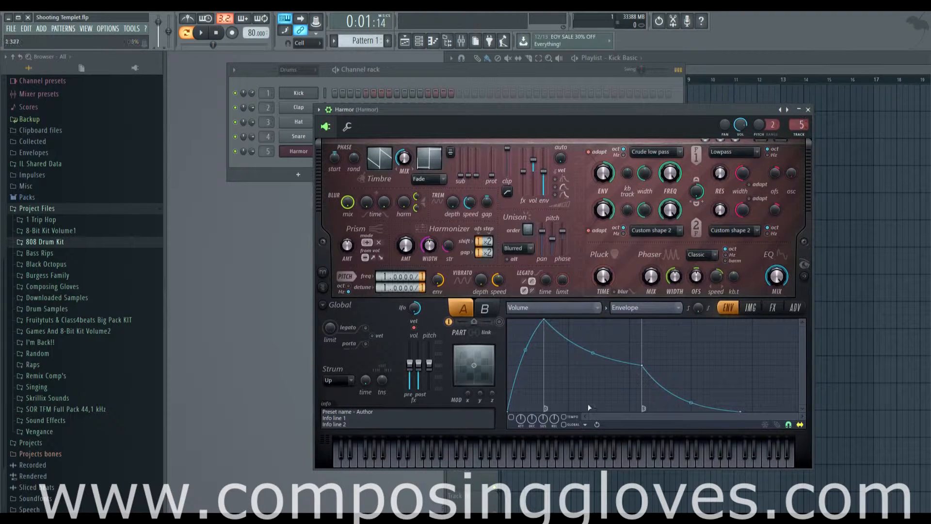
- Try routing Harmor to the Master track, check it in the mixer, and set its target back to mixer track 5
drag(800, 126, 801, 148)
click(462, 43)
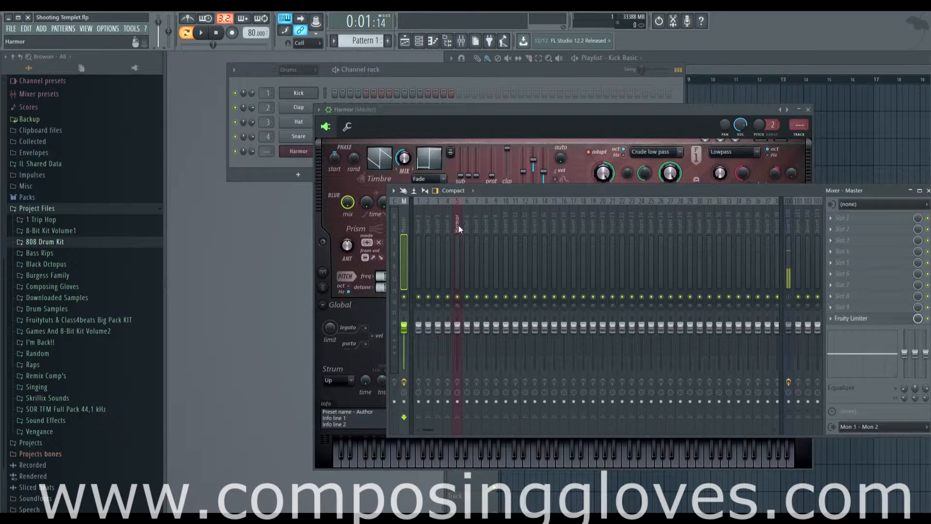
click(618, 107)
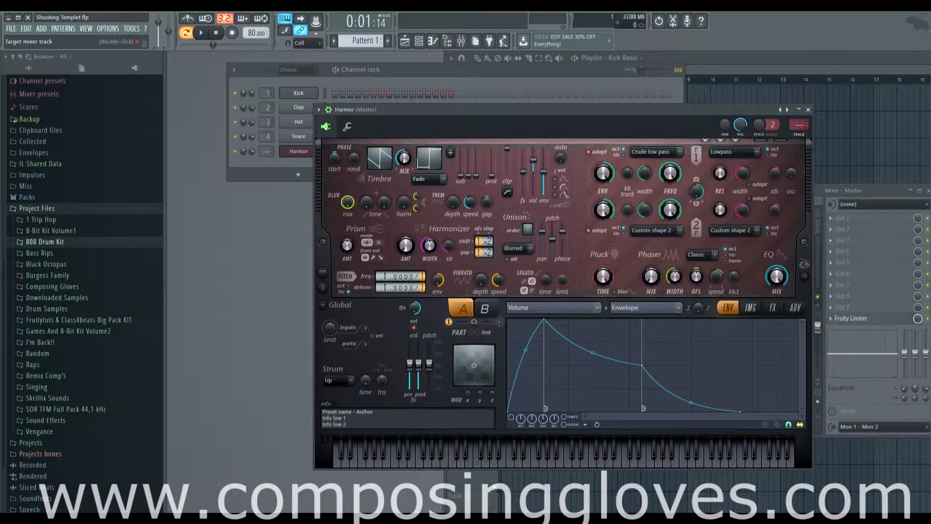
drag(801, 129, 801, 124)
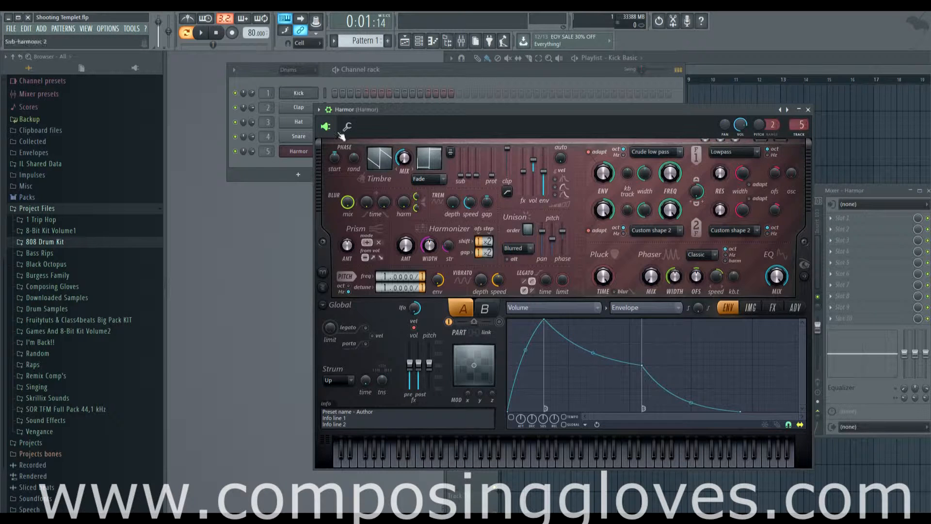
- Point out the Harmor channel's volume control in the Channel rack and audition the synth with a couple of notes
click(258, 165)
drag(251, 152, 251, 148)
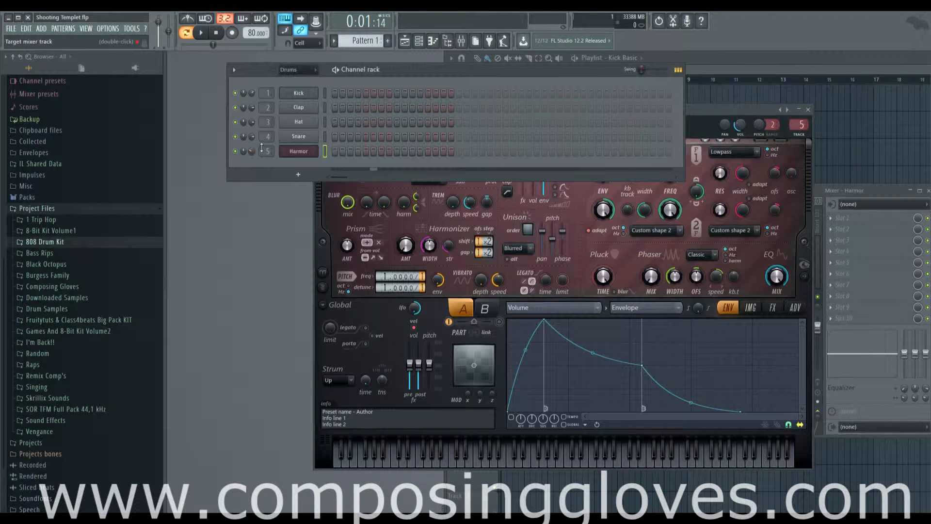
key(c)
key(x)
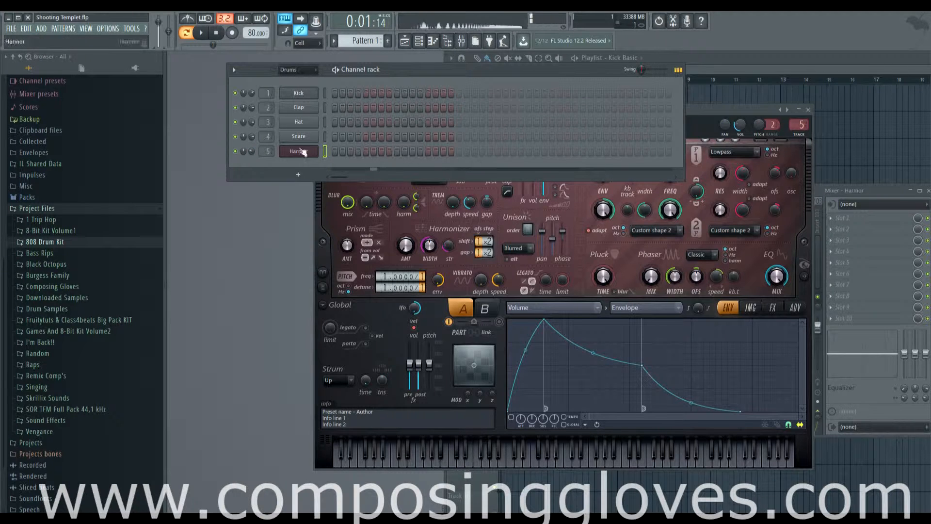
- Move the Harmor plugin window aside and add a Channel rack filter group named Synth
drag(703, 116, 719, 115)
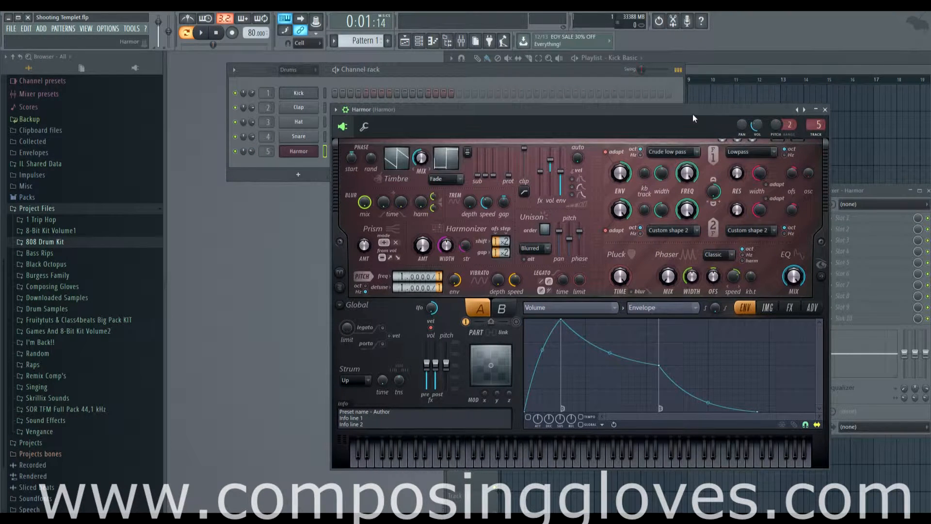
click(289, 163)
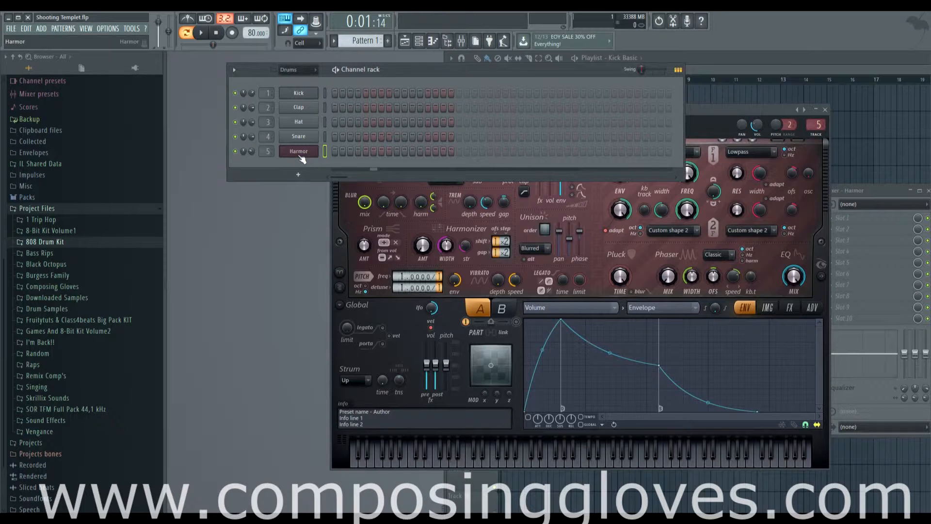
click(293, 70)
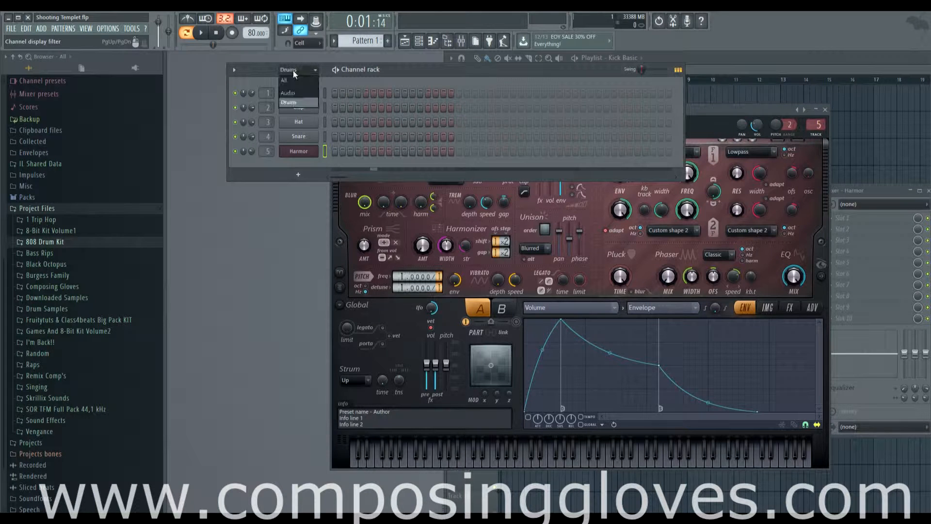
right_click(296, 71)
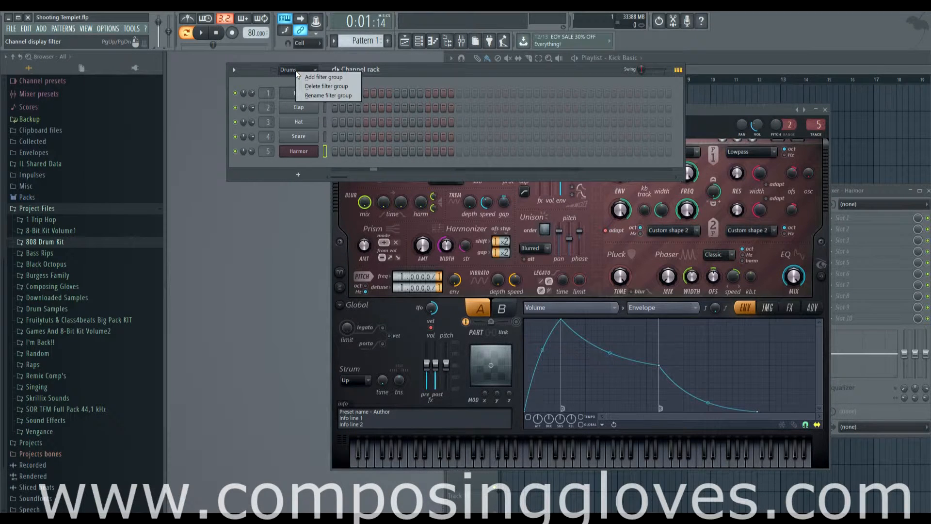
click(340, 77)
text(Syn)
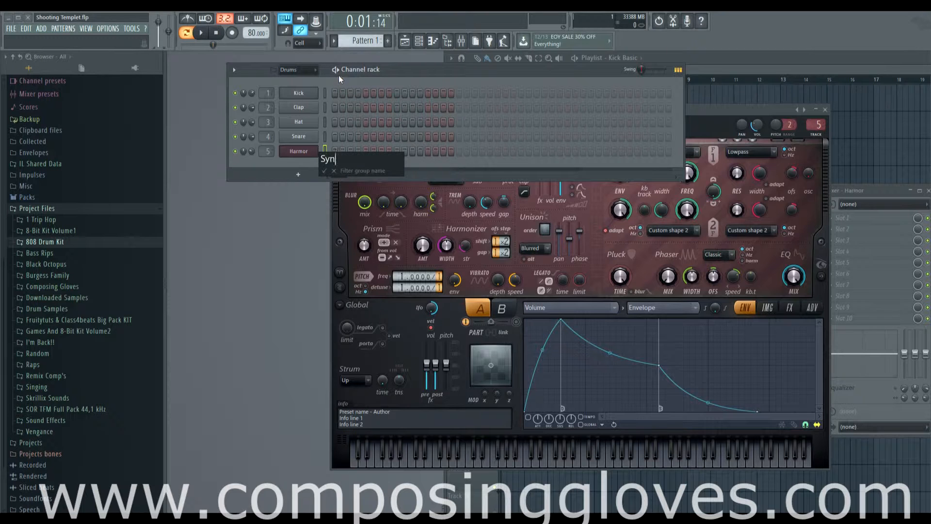
text(th)
key(Return)
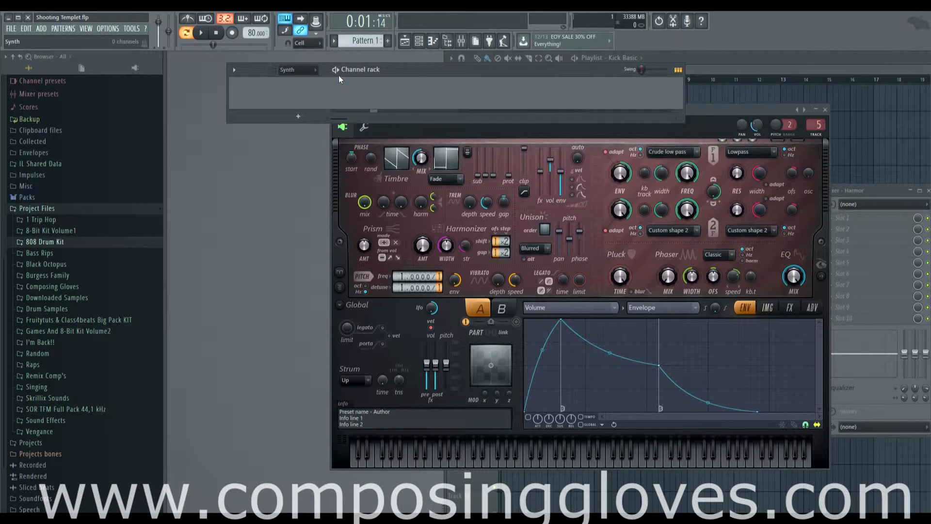
- Show all channels, select only the Harmor channel, and group it under the filter group name Synth
click(314, 71)
click(310, 84)
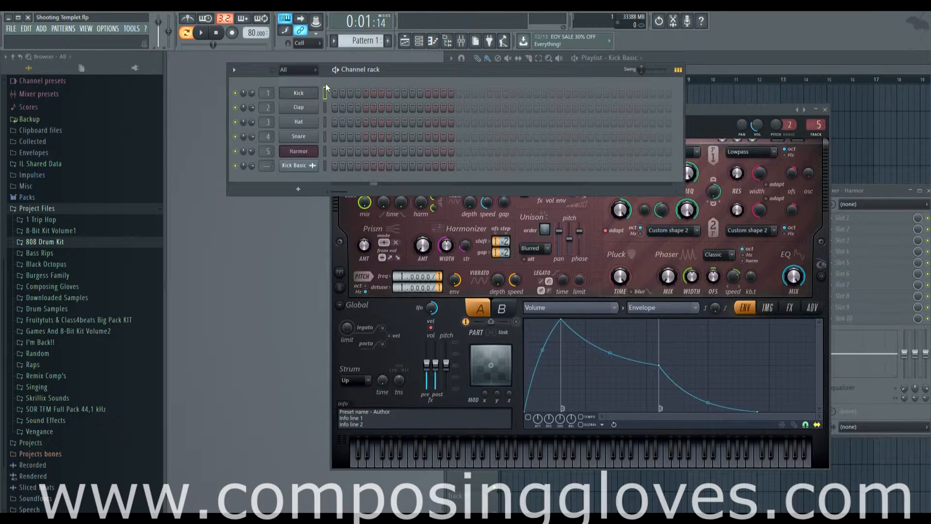
click(325, 152)
key(alt+g)
text(S)
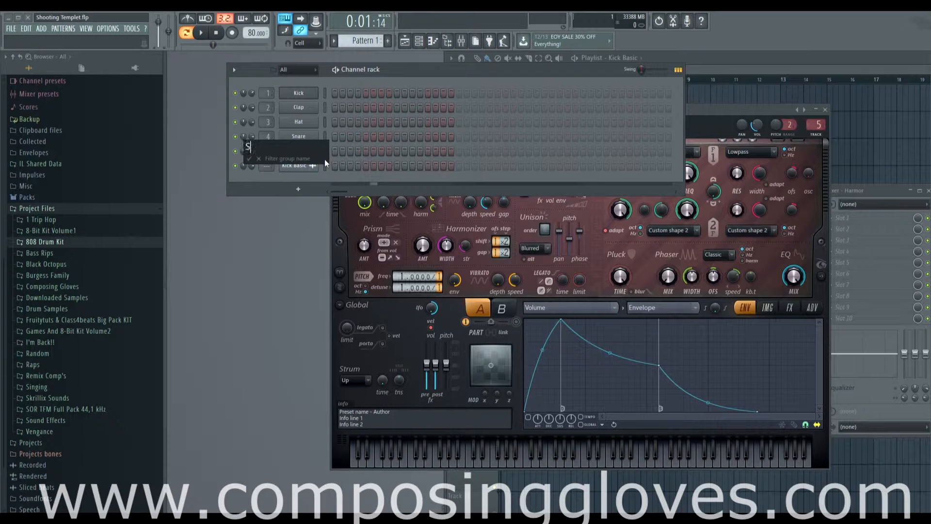
text(ynth)
key(Return)
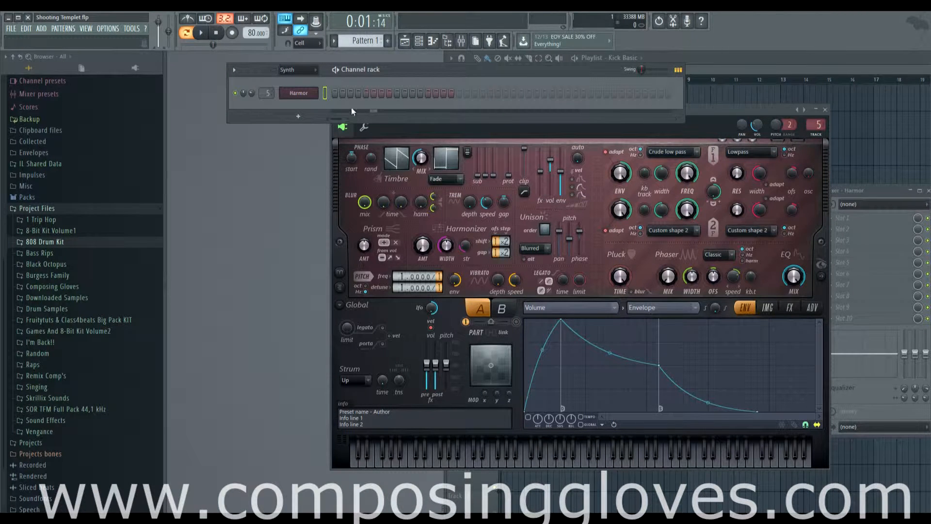
- Add another Harmor instrument channel to the Synth filter group
click(298, 116)
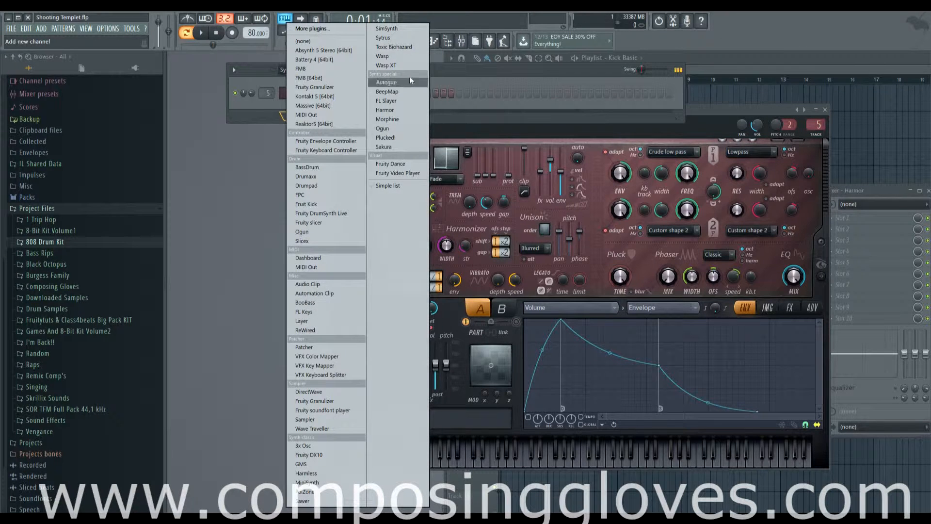
click(408, 110)
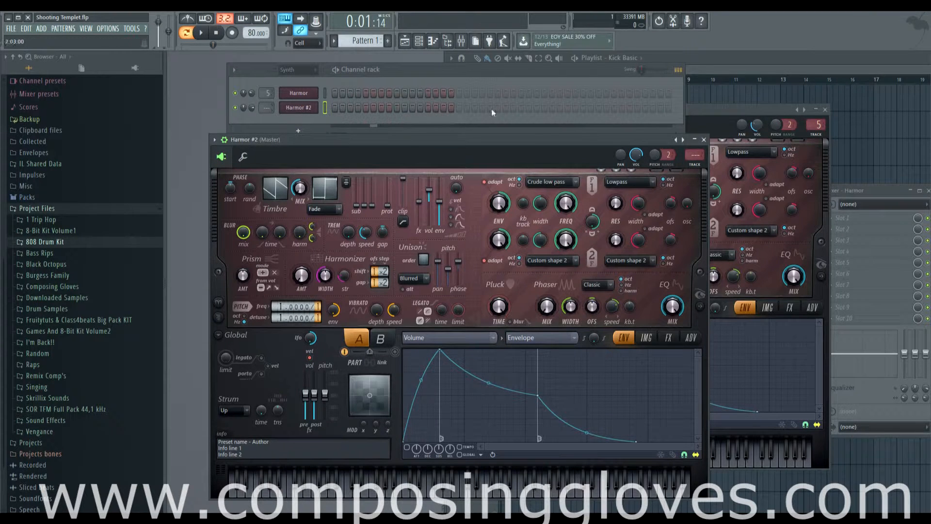
- Compare the channels displayed by the All, Drums and Audio filters, and return to the Synth group
click(305, 70)
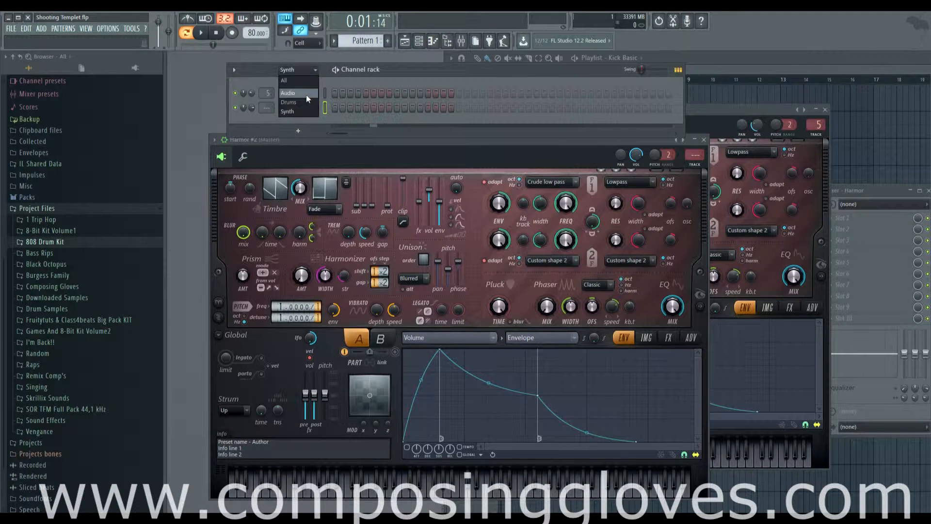
click(305, 81)
click(298, 69)
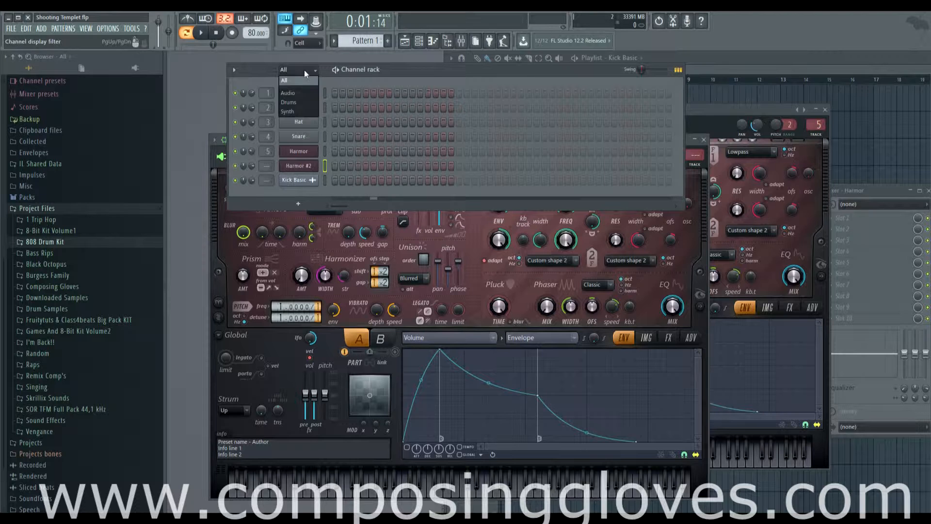
click(307, 103)
click(307, 71)
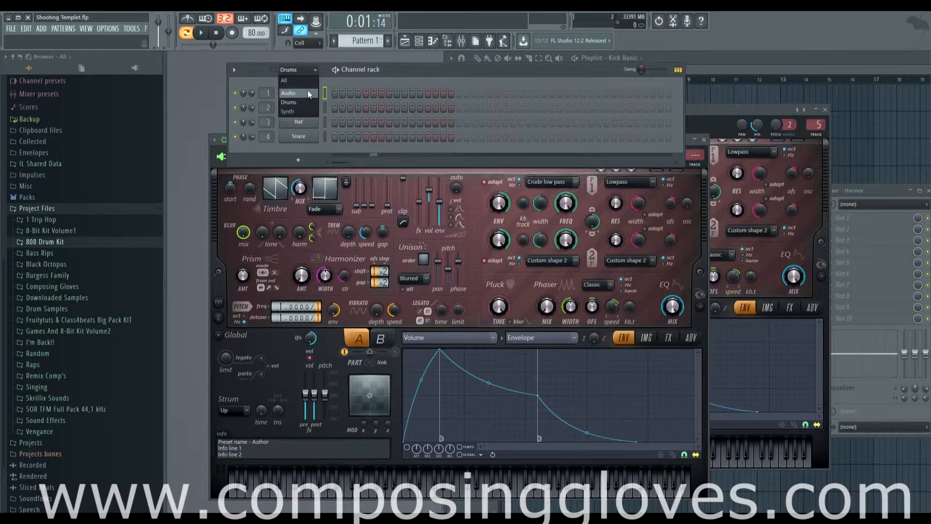
click(301, 93)
click(310, 71)
click(306, 114)
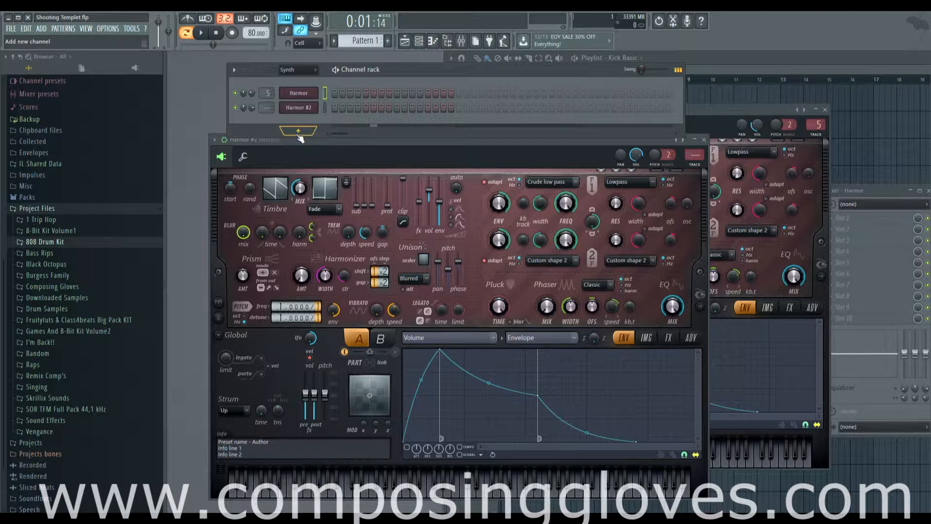
- View the list of plugins offered by the Channel rack options for adding a channel
click(234, 71)
mouse_move(246, 82)
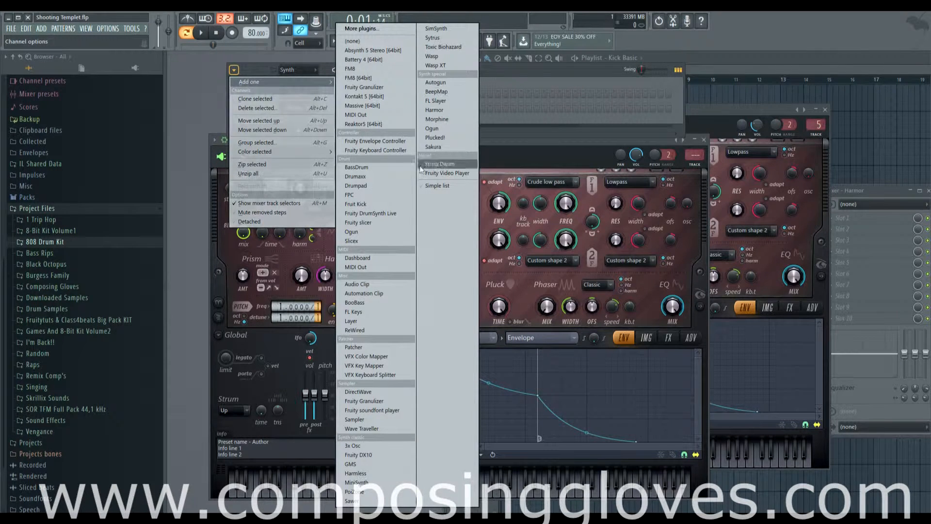
click(434, 110)
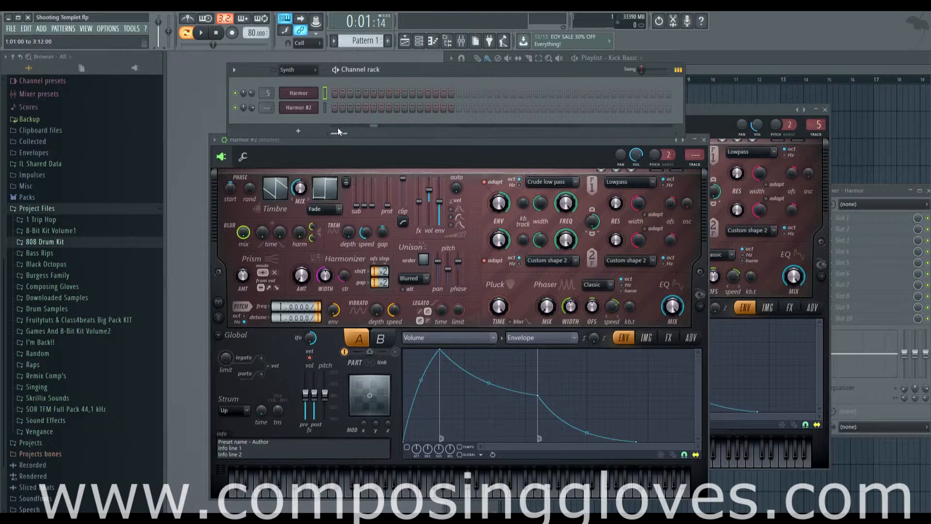
- Place steps at the start of bars 2 and 3 on the first Harmor channel and clear both
click(459, 92)
click(583, 92)
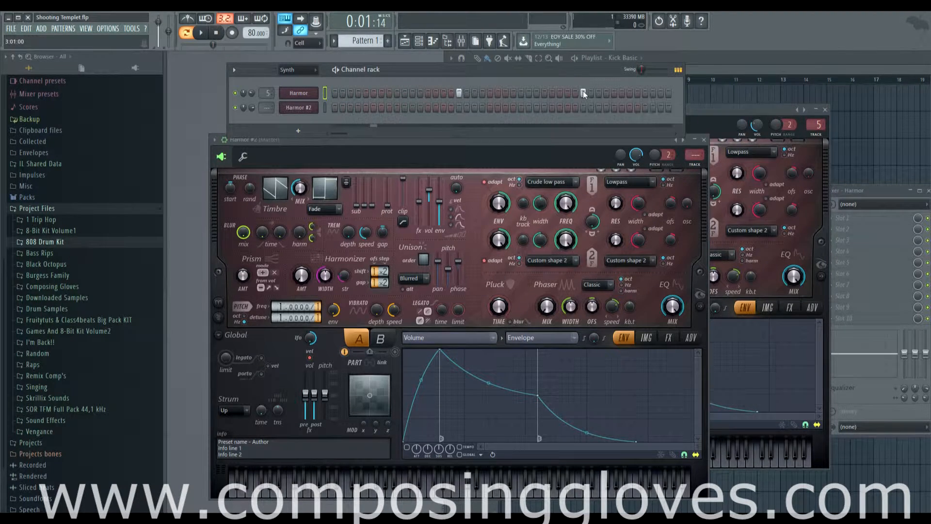
right_click(583, 92)
right_click(459, 92)
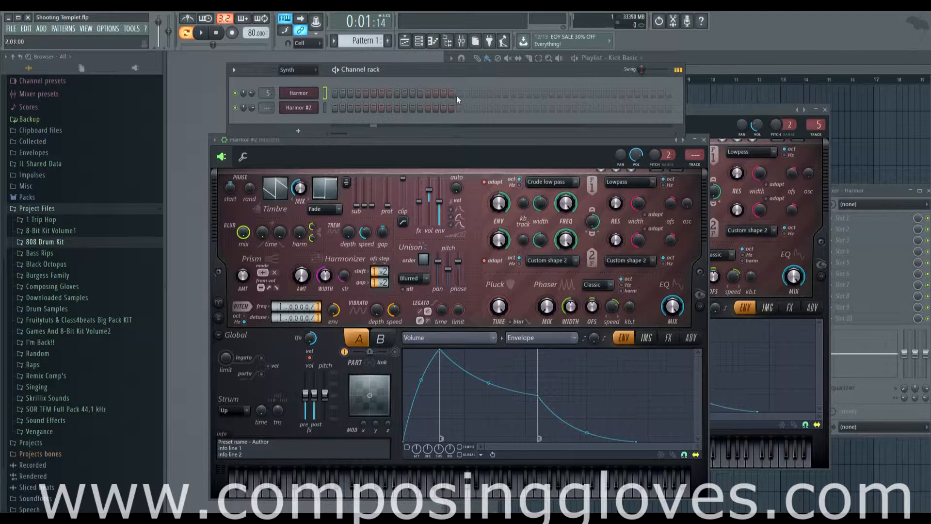
- Review the plugins available for a new channel without adding one, and move the Channel rack slightly lower
click(305, 130)
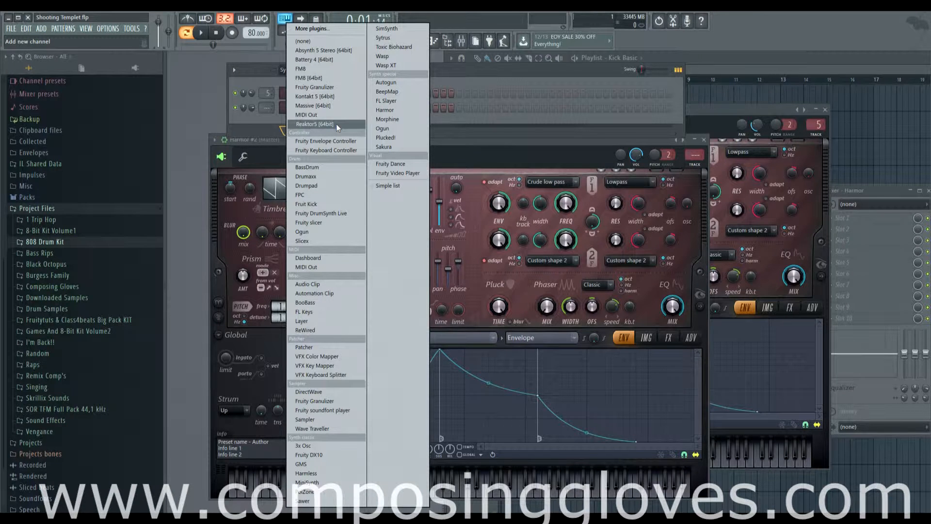
click(481, 129)
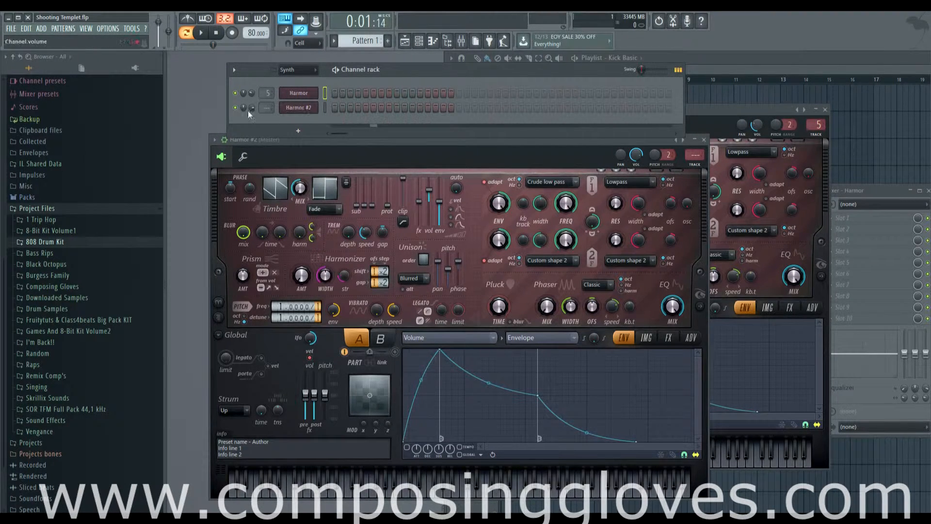
drag(419, 69, 415, 87)
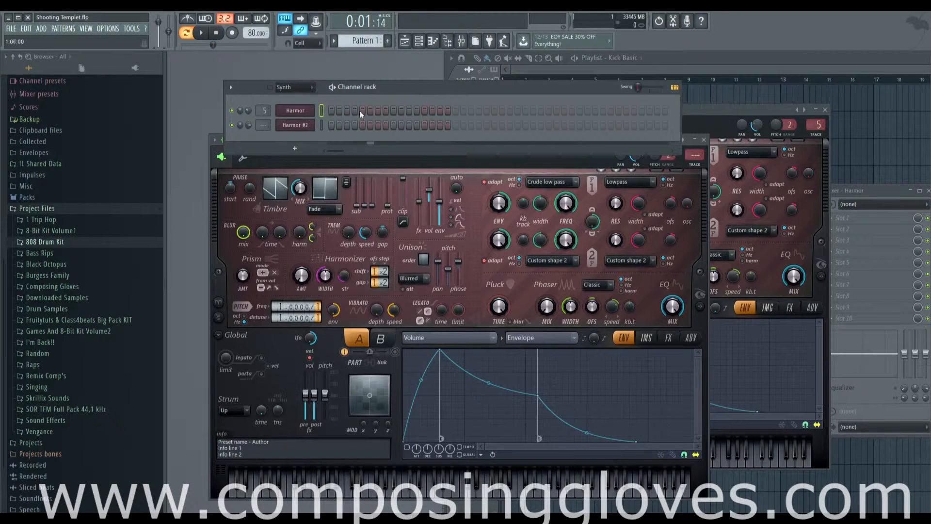
- Open the first Harmor channel's piano roll, try C5 and E5 notes at bar 1, and delete them before closing it
right_click(306, 113)
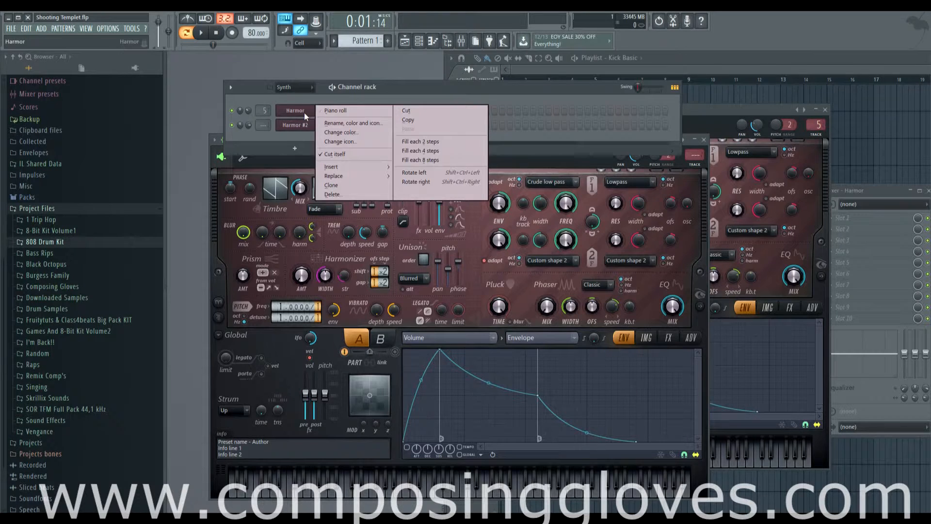
click(347, 111)
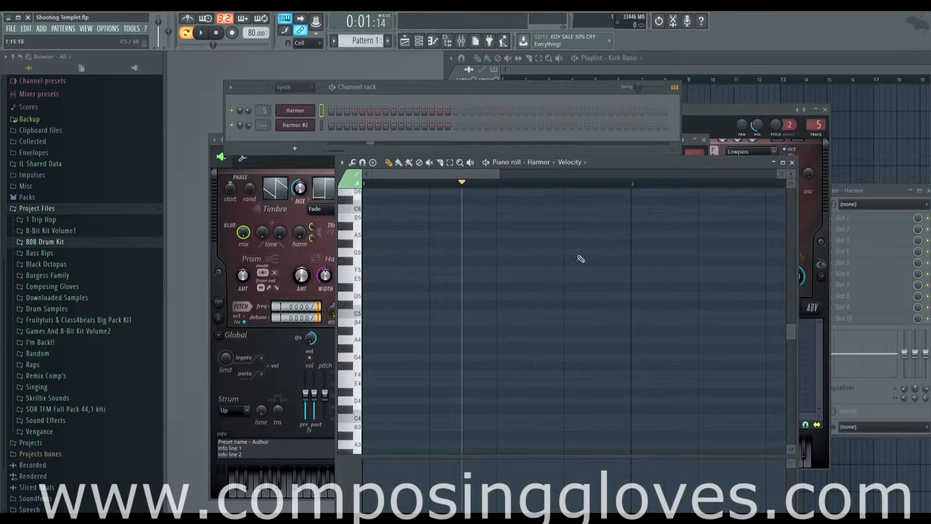
click(371, 313)
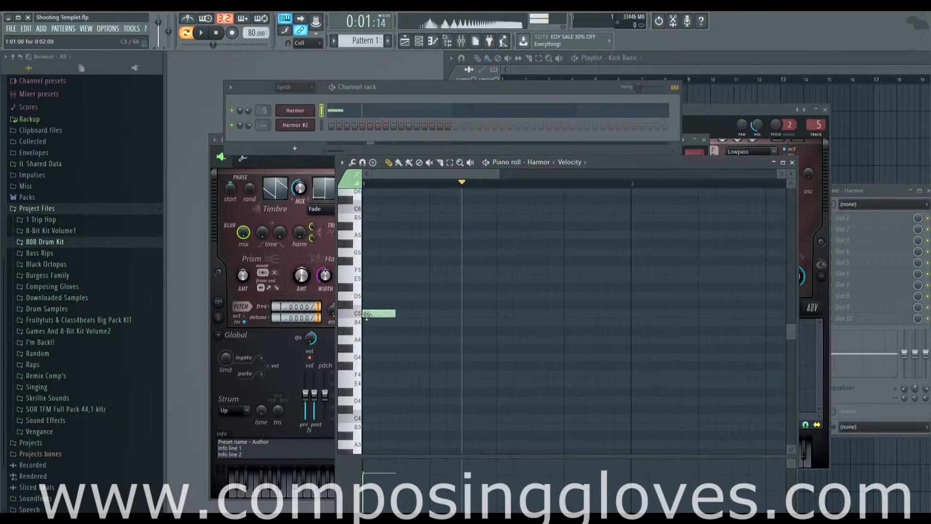
click(372, 279)
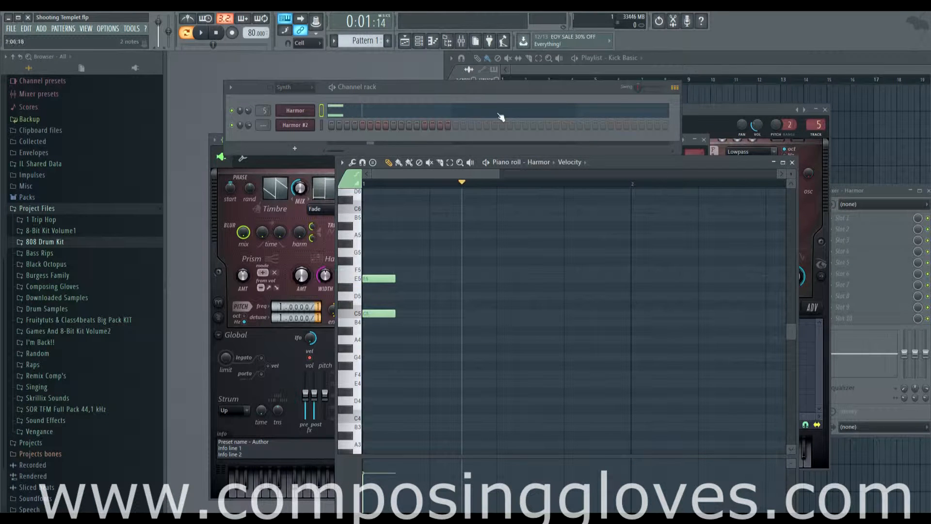
right_click(378, 279)
right_click(376, 313)
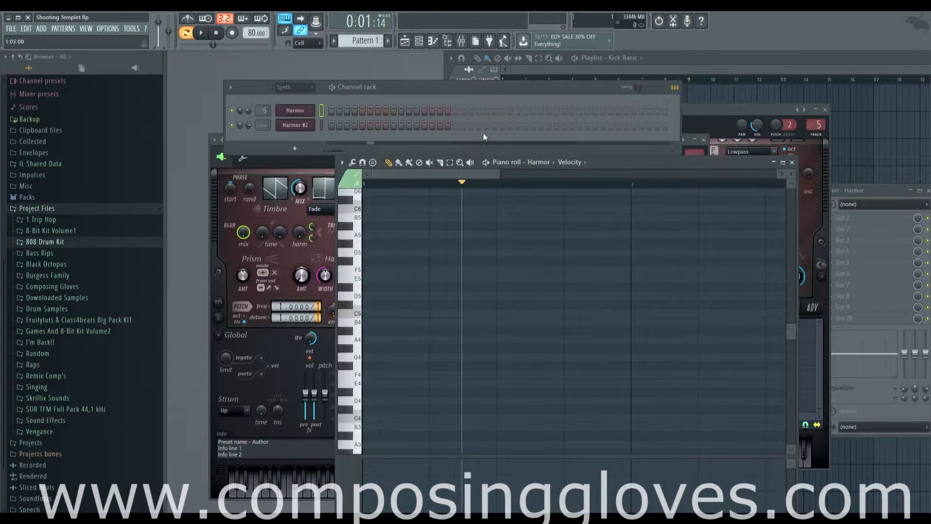
click(792, 162)
- Switch the Channel rack to piano roll previews and draw C5 and F5 notes at bar 1 for the first Harmor channel
click(675, 88)
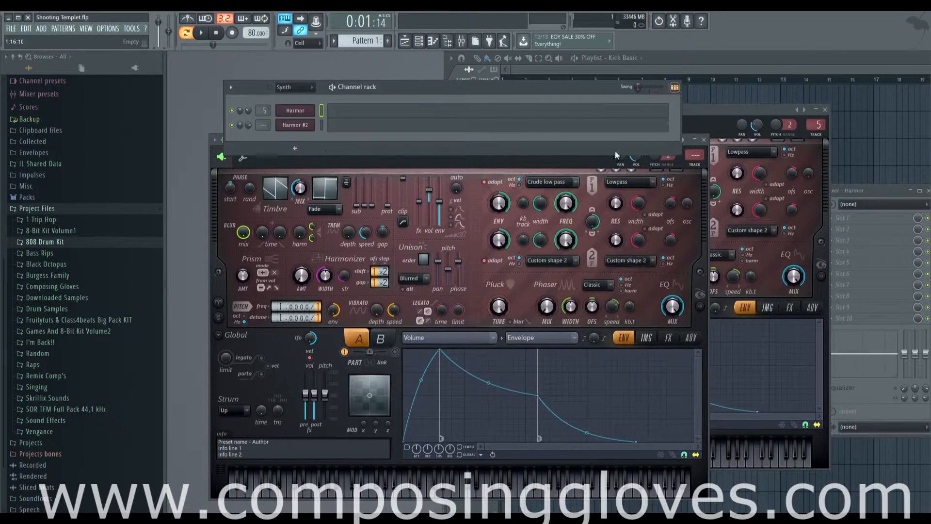
click(373, 115)
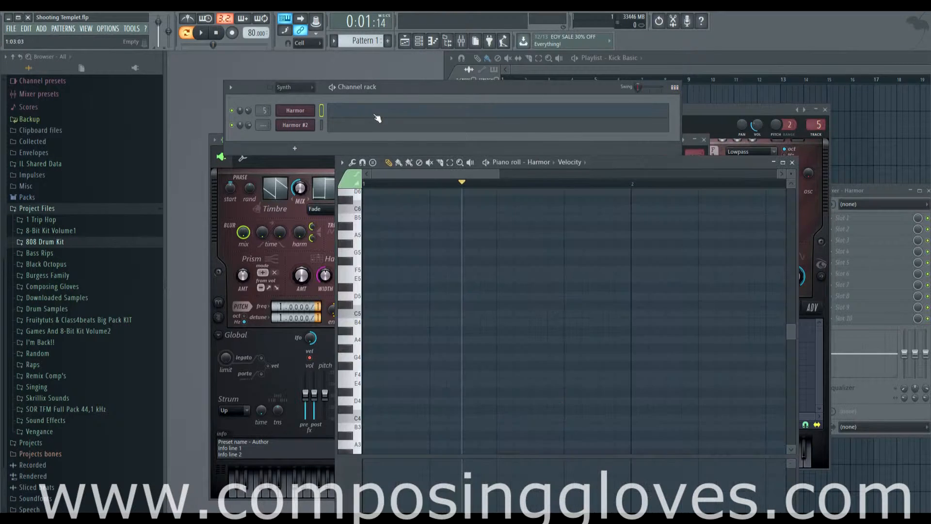
click(378, 314)
click(375, 270)
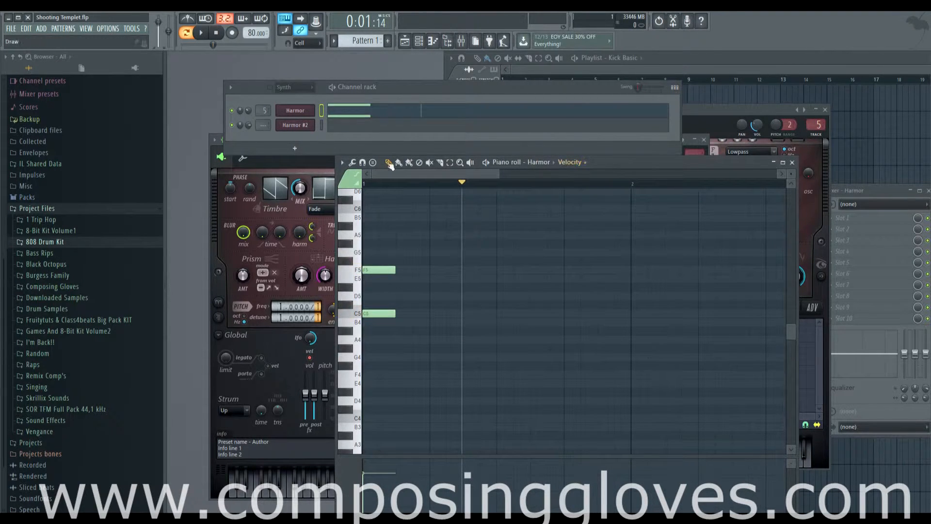
- Compare the Channel rack's step sequencer view with its piano roll preview, ending on the preview
click(675, 87)
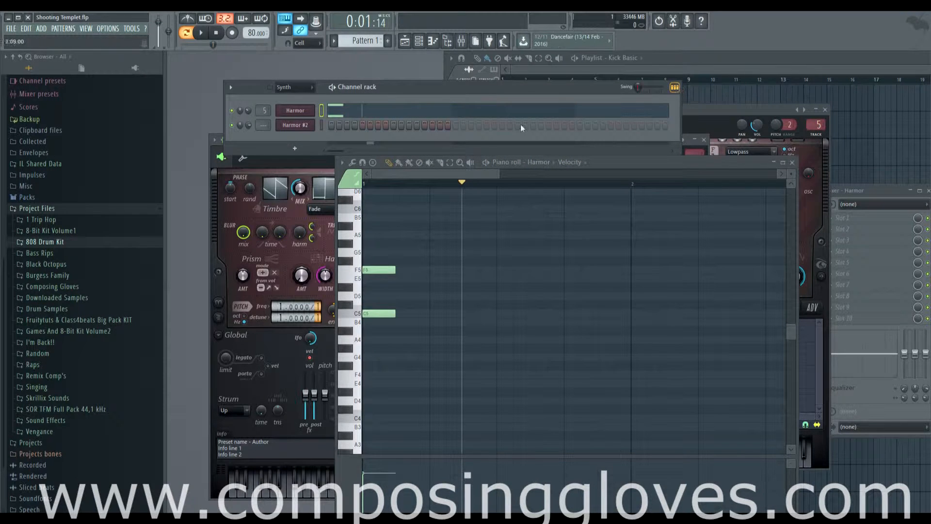
click(675, 87)
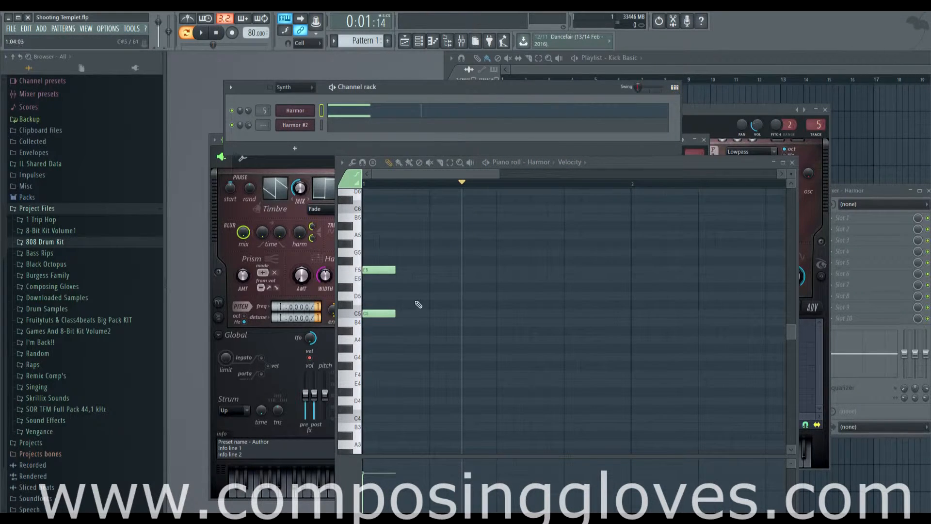
- Build a Harmor melody of three-beat notes by lengthening C5, removing F5, and adding E5, G5, C5, G4 and E5 across bars 1 to 4
ctrl+scroll(415, 306, down, 2)
scroll(400, 307, down, 1)
drag(377, 295, 447, 304)
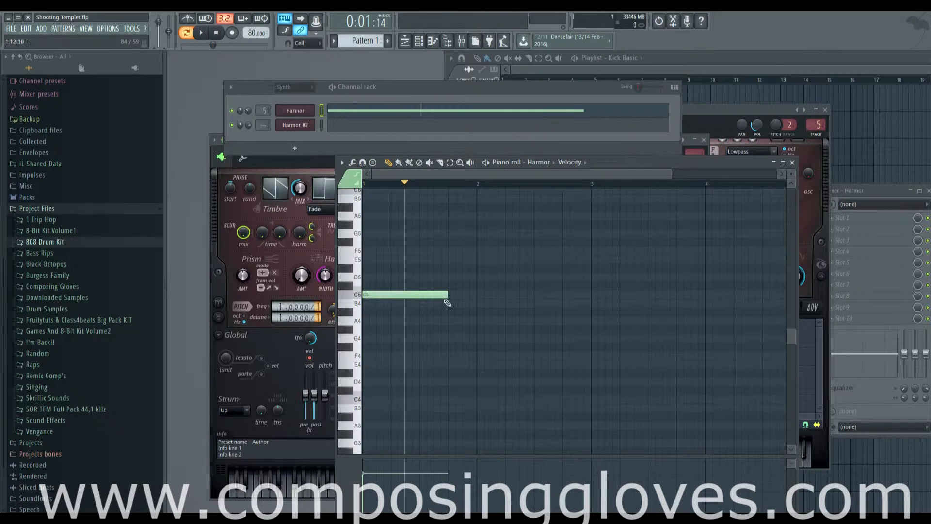
click(445, 259)
click(495, 233)
click(680, 294)
click(731, 338)
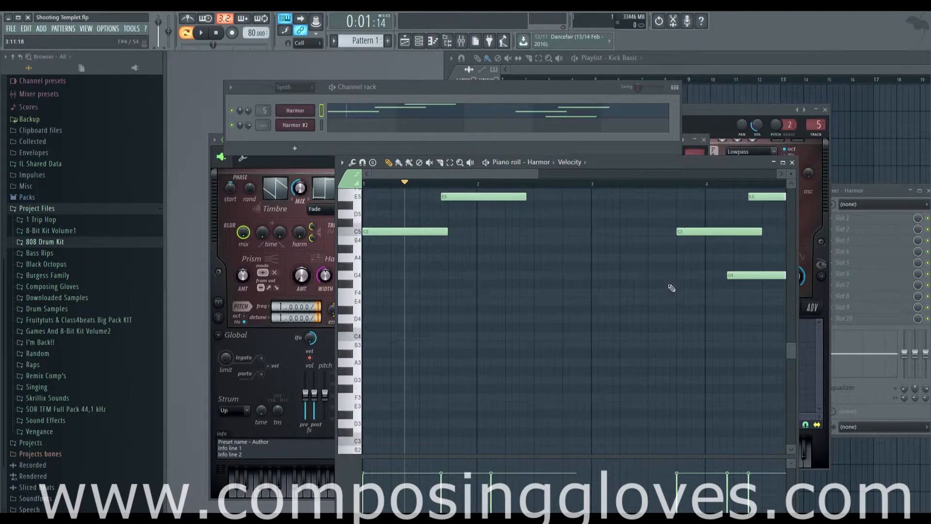
ctrl+scroll(524, 222, down, 2)
ctrl+scroll(524, 222, down, 1)
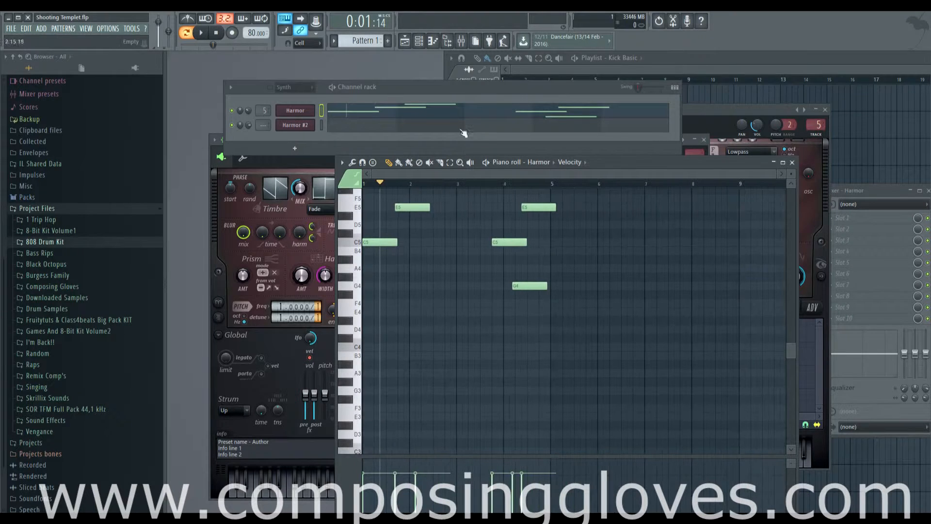
- Try E4, D5 and A4 notes around bars 8 and 9 of the Harmor piano roll, and delete them
click(714, 312)
click(729, 224)
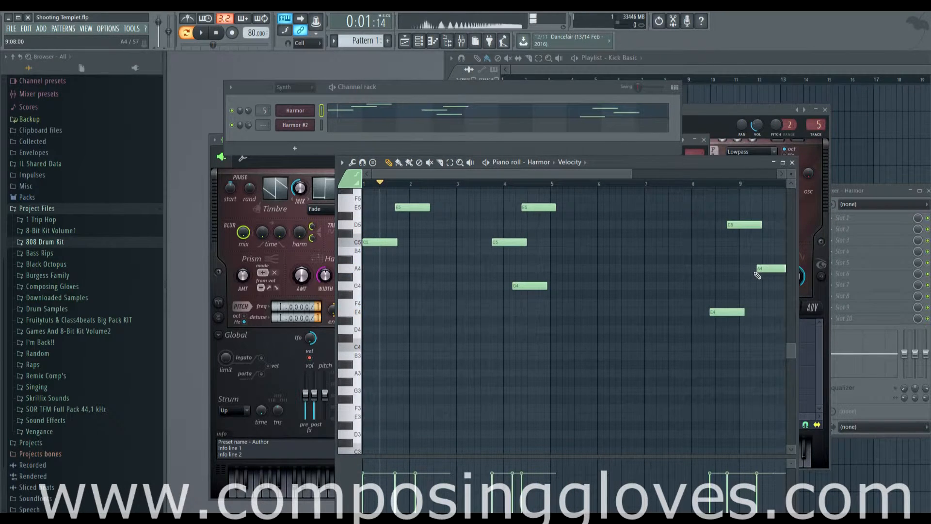
right_click(749, 225)
right_click(728, 312)
- Delete every remaining melody note from the first Harmor channel's piano roll, including the high G5
right_click(531, 208)
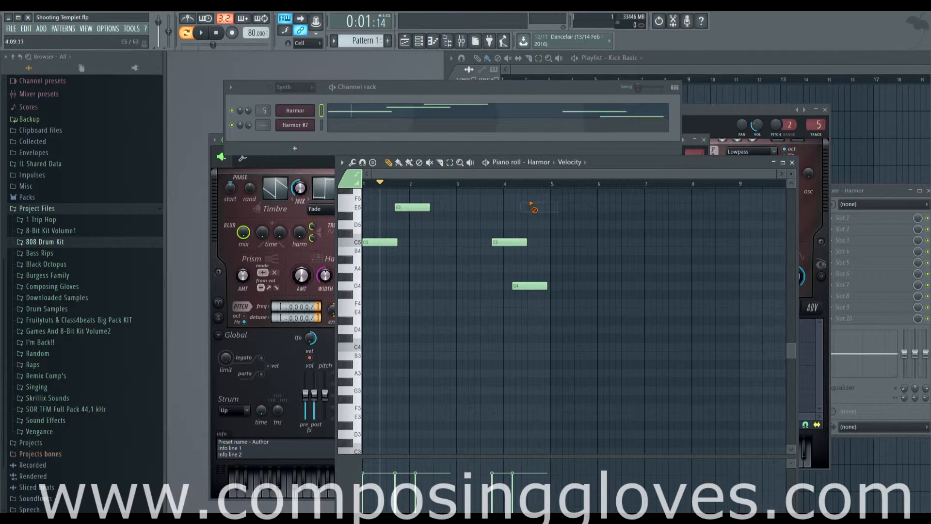
right_click(512, 242)
right_click(528, 285)
right_click(385, 242)
right_click(406, 208)
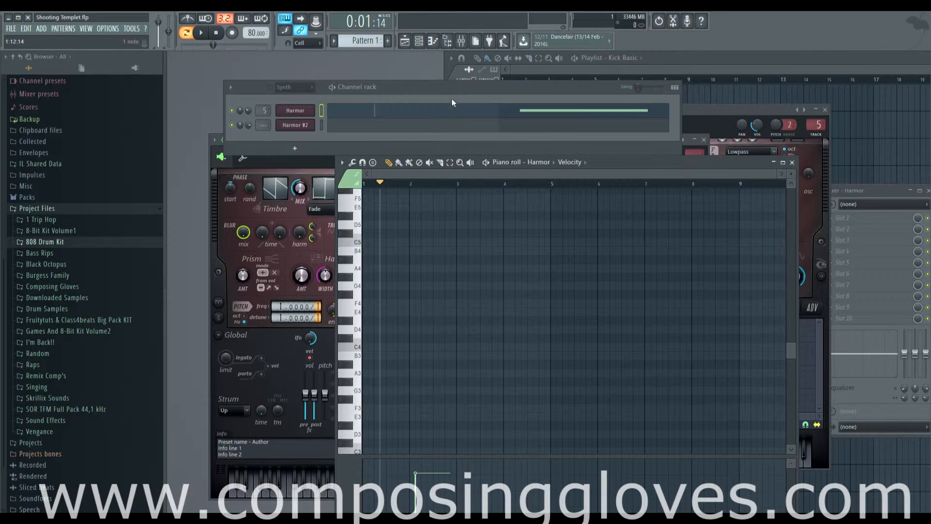
click(405, 138)
drag(597, 160, 593, 193)
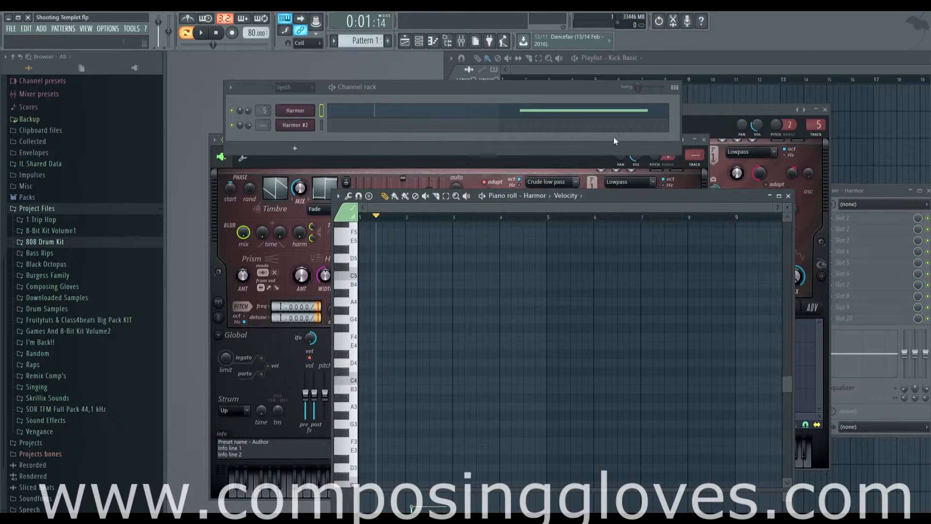
scroll(477, 279, up, 3)
right_click(441, 319)
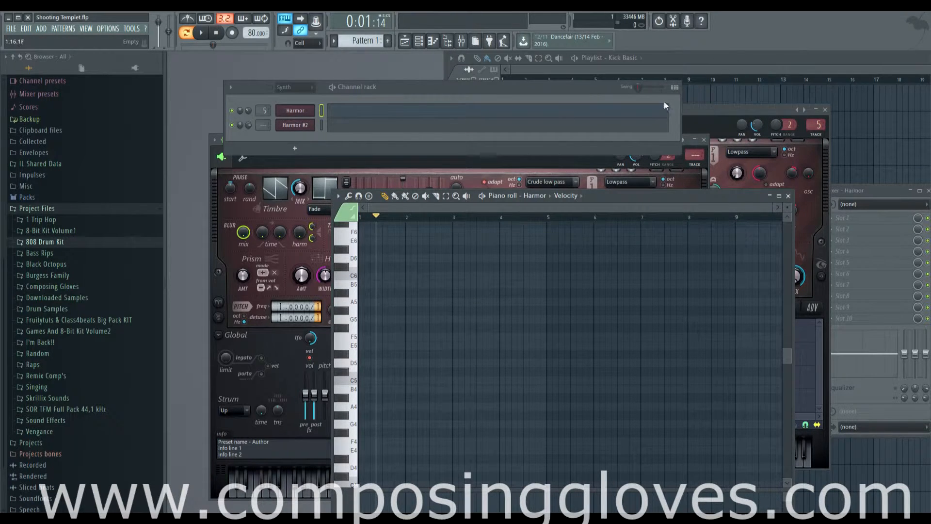
- Switch the Channel rack back to the step sequencer view and close the Harmor piano roll
click(674, 88)
drag(654, 200, 650, 148)
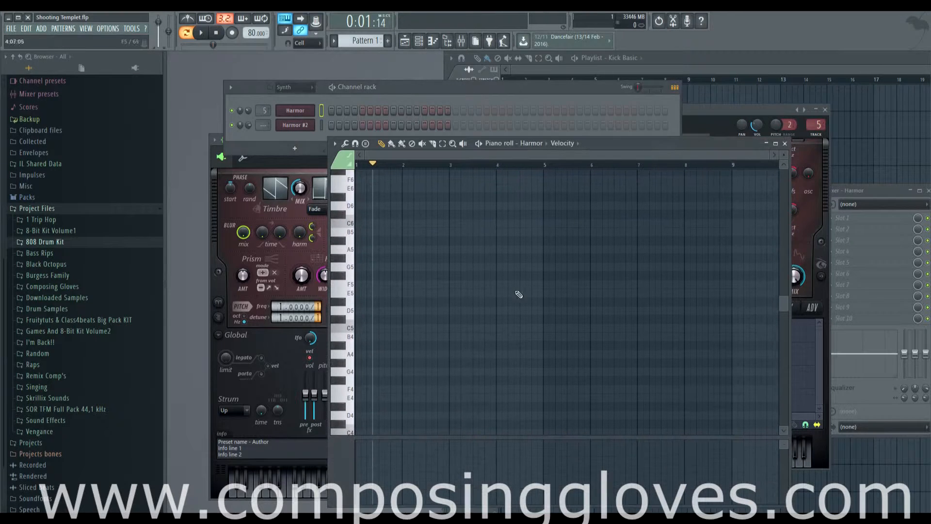
click(785, 144)
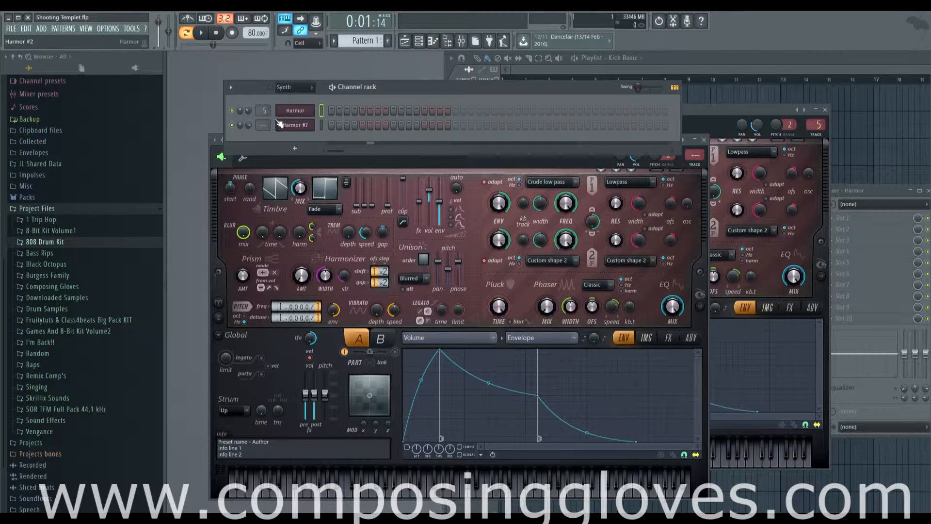
- Route the first Harmor channel to the Master, open its plugin window and move it clear of the Channel rack
drag(263, 111, 262, 126)
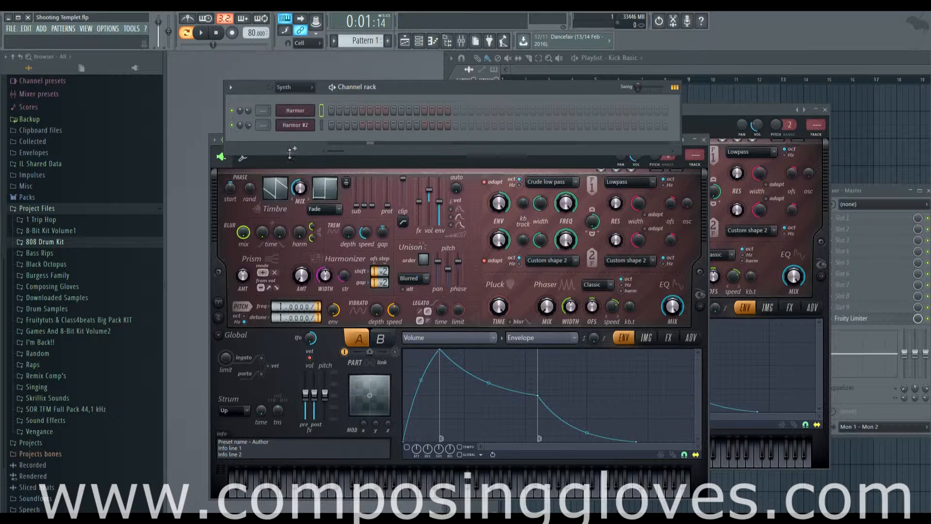
double_click(310, 114)
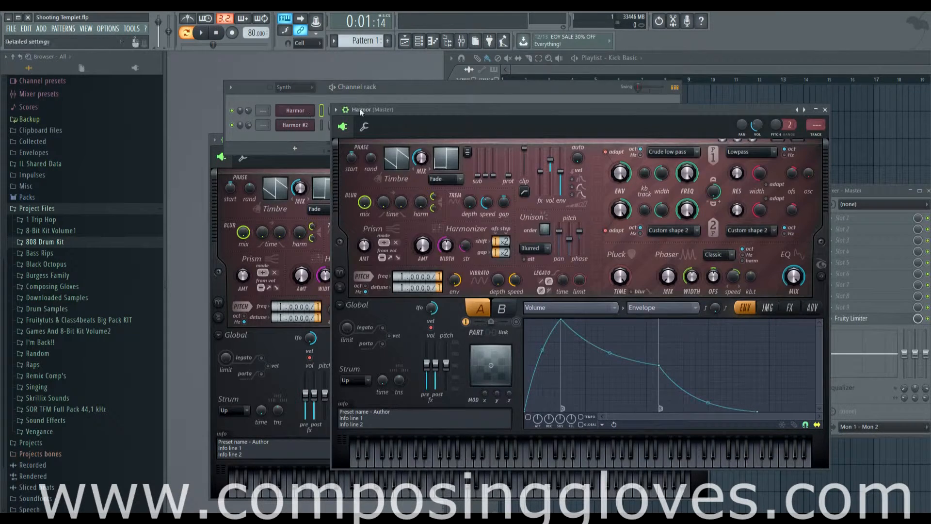
drag(454, 111, 481, 163)
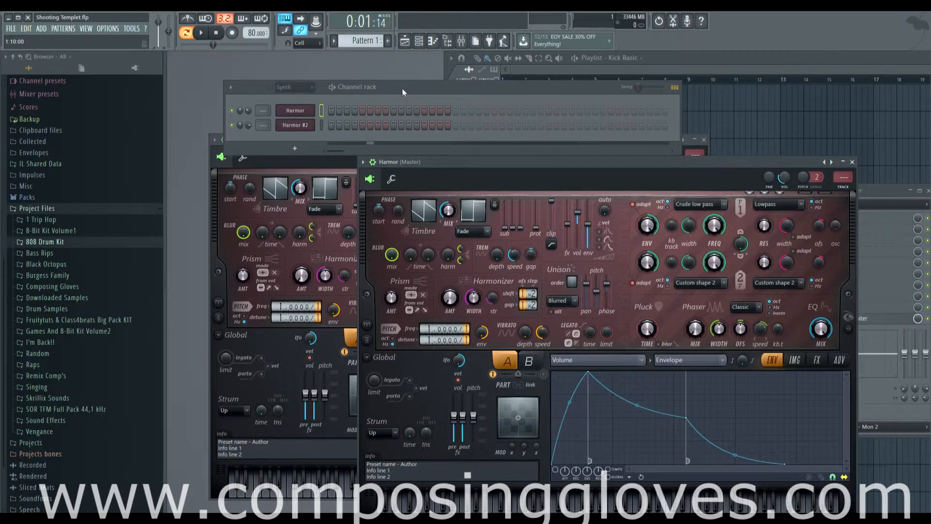
drag(402, 88, 395, 99)
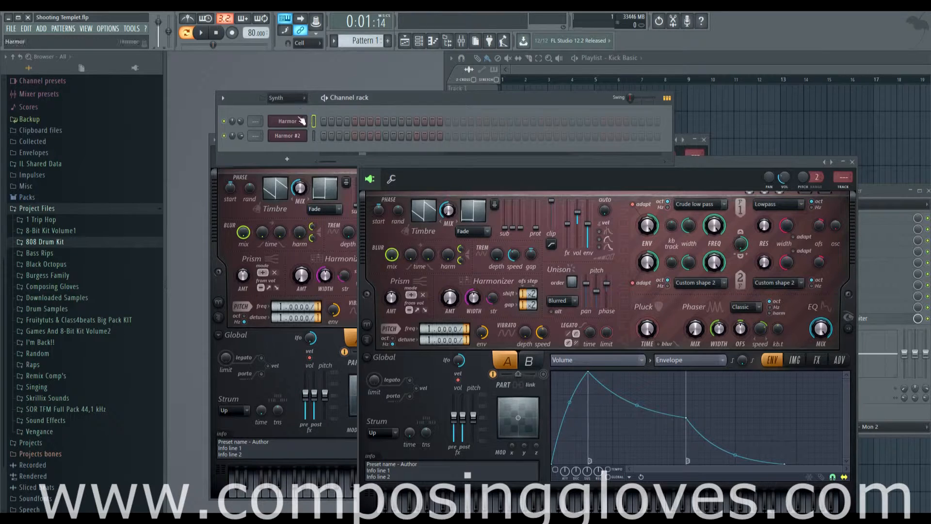
- Open the first Harmor channel's piano roll and place four short C6 notes across bar 1 and the start of bar 2
right_click(302, 122)
click(312, 121)
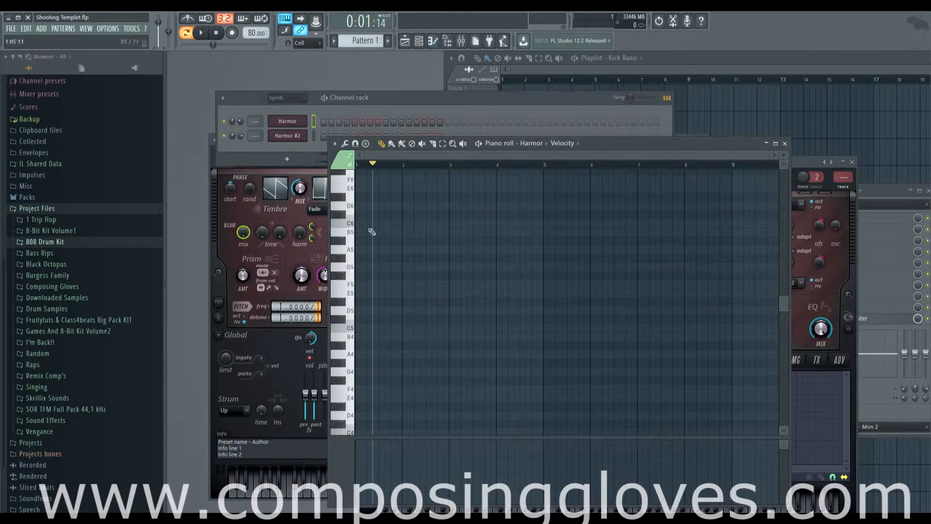
click(373, 224)
drag(396, 225, 361, 224)
click(388, 224)
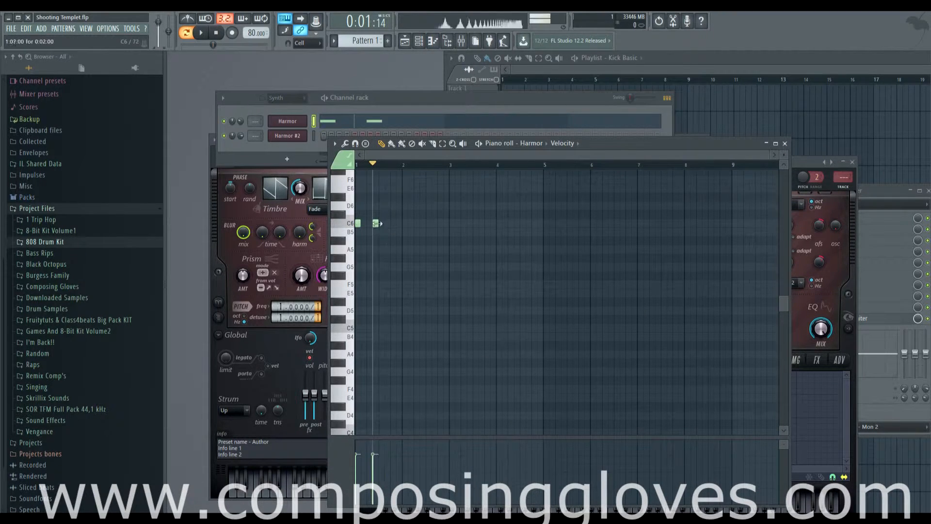
click(375, 223)
click(405, 223)
click(311, 110)
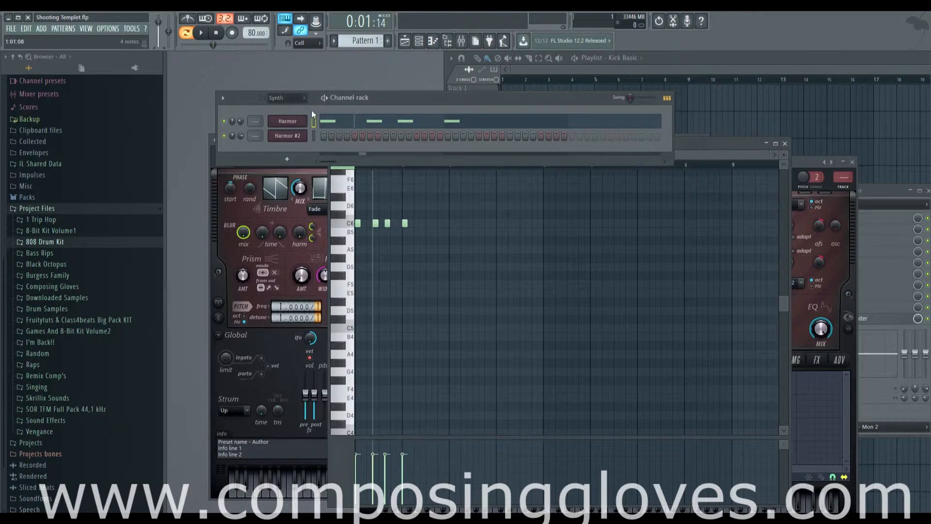
- Show the Drums channel group, program Kick hits on steps 1, 6 and 13, and play the pattern briefly
click(298, 99)
click(298, 130)
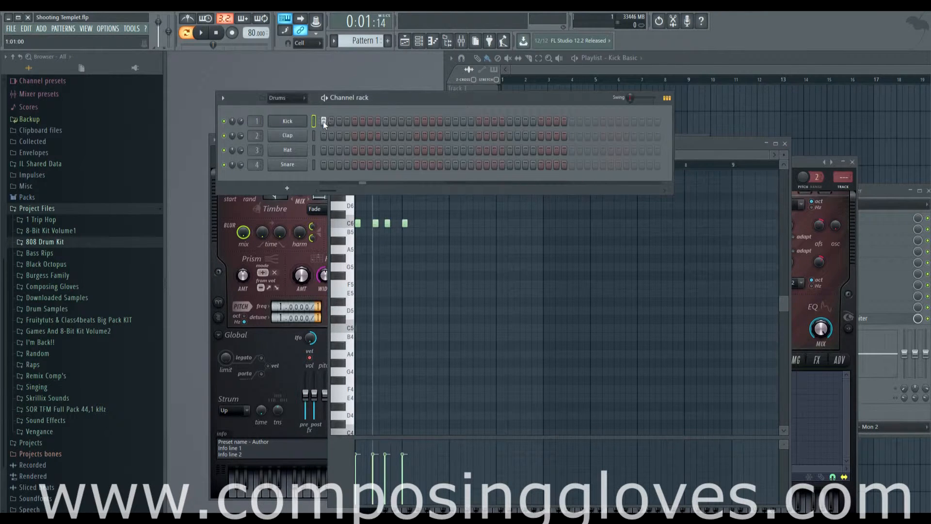
click(323, 121)
click(216, 33)
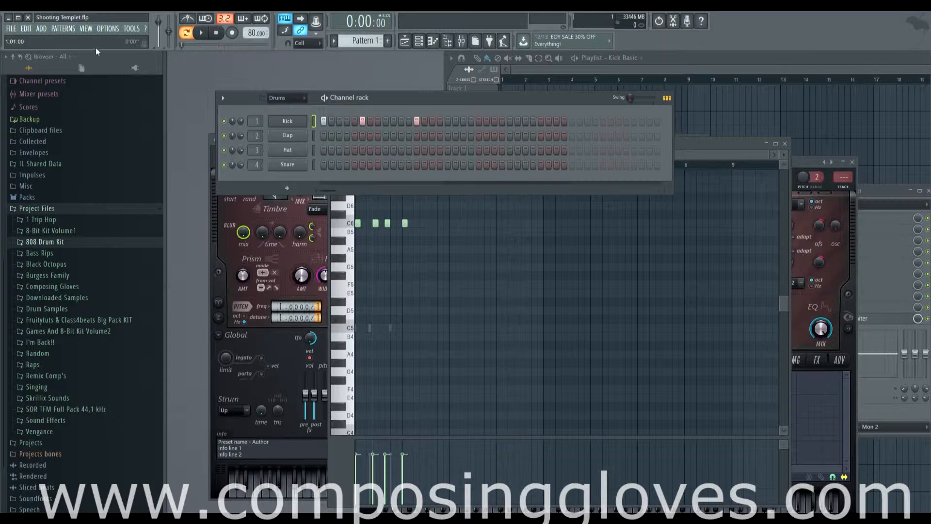
key(space)
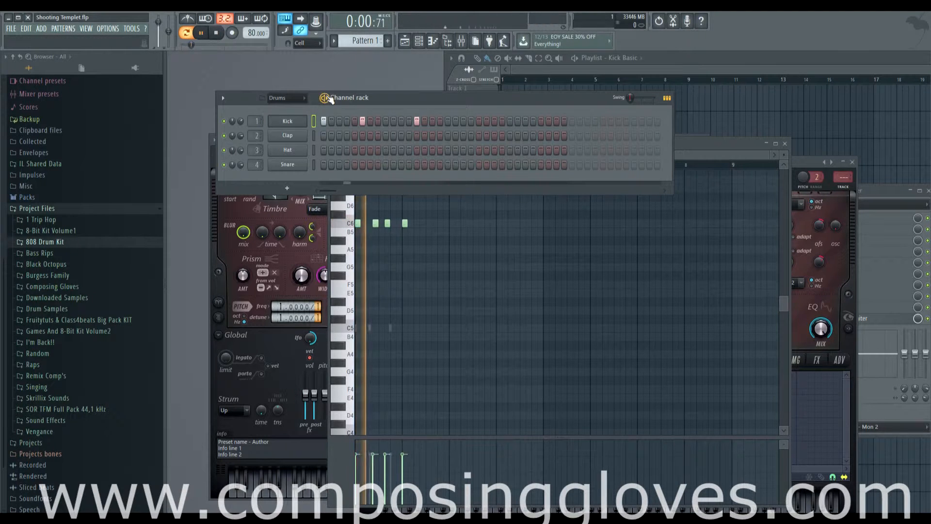
key(space)
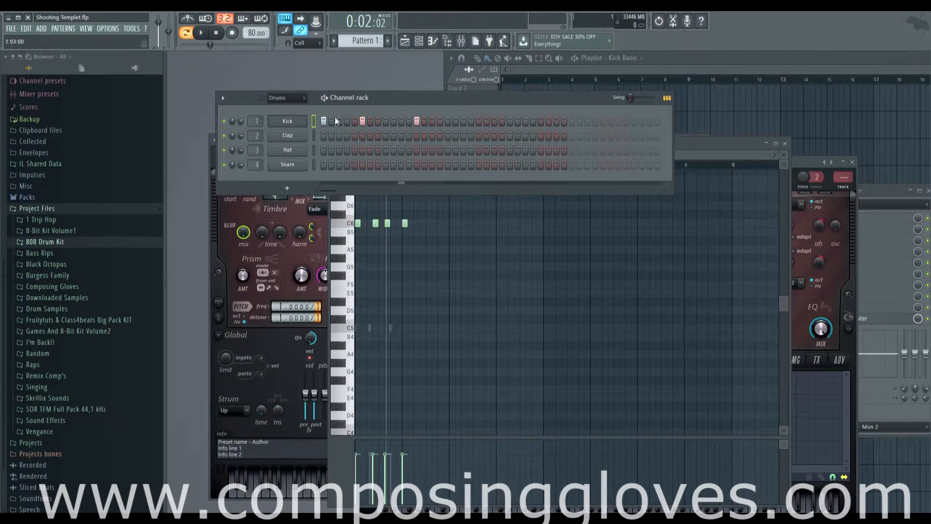
- Filter the Channel rack to the Synth group, and change the filter to All to display every channel
click(288, 97)
click(288, 140)
click(287, 97)
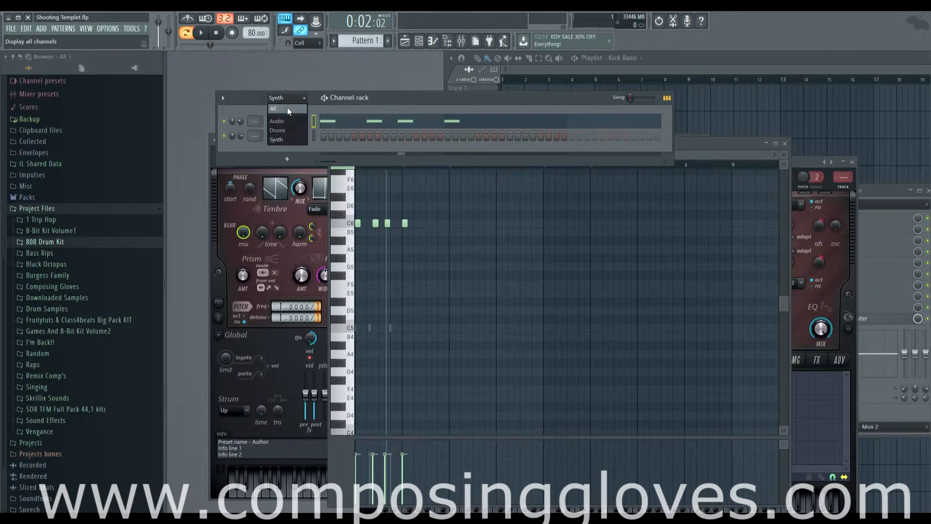
click(289, 107)
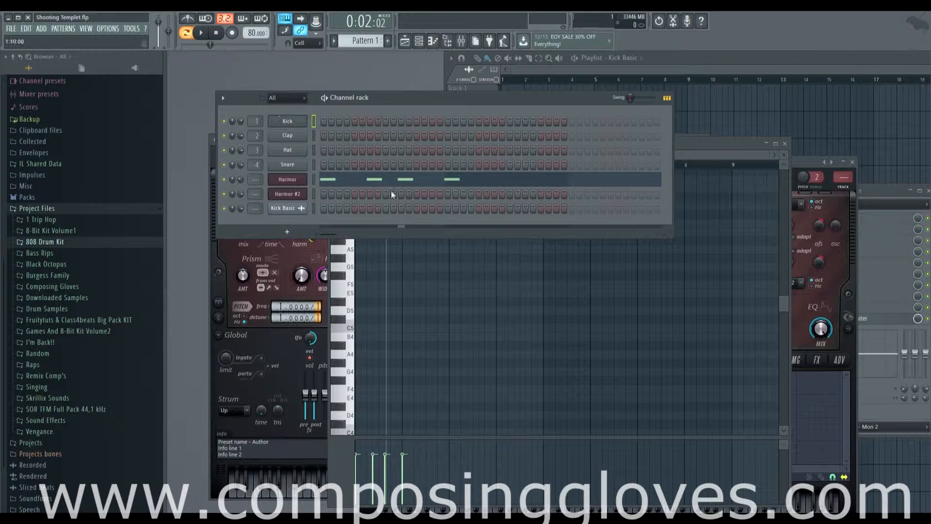
- Delete the C6 notes from Harmor's piano roll and move its window below the Channel rack
click(354, 181)
right_click(406, 224)
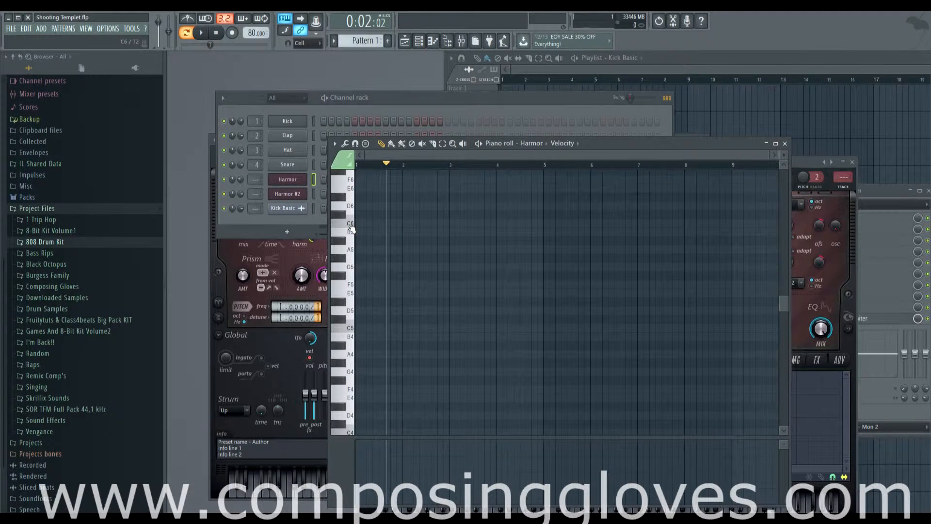
drag(595, 152, 638, 211)
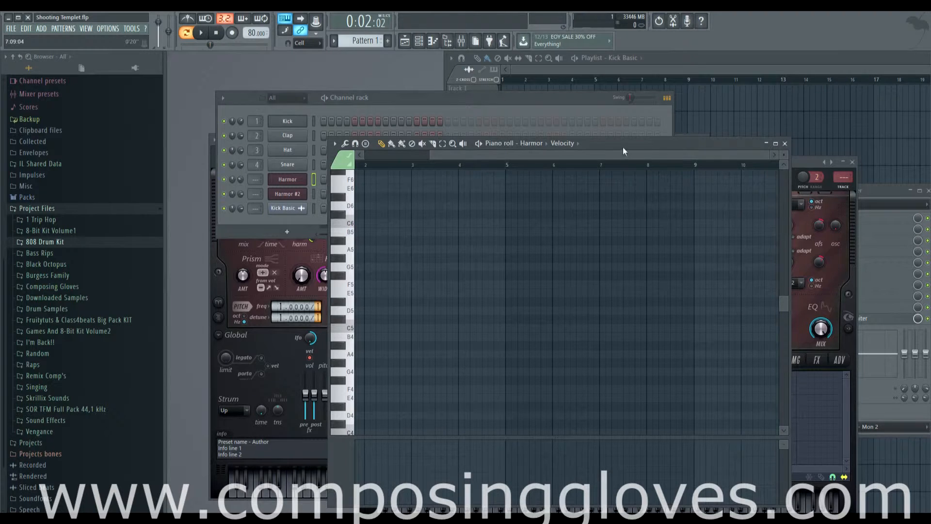
drag(623, 147, 663, 288)
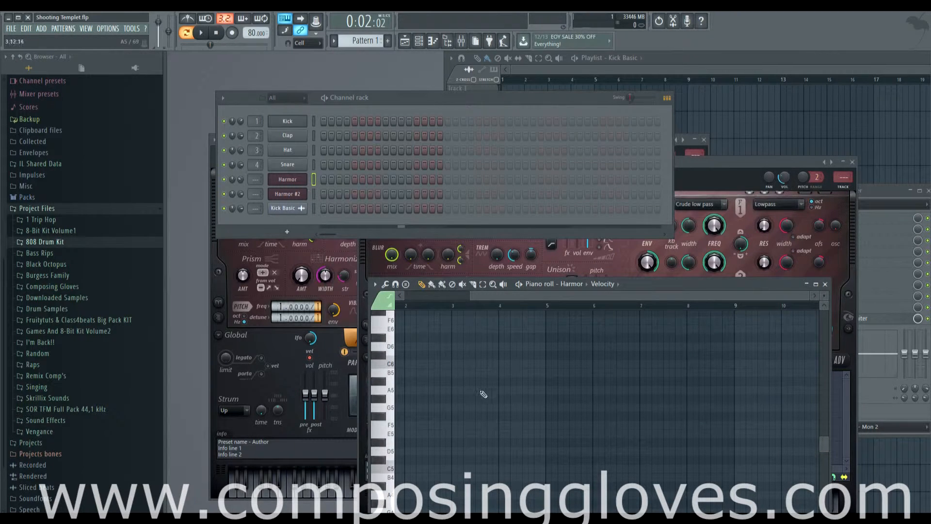
- Add Harmor notes D6 and B5 in bar 2 and C#6 in bar 3, plus Kick hits on steps 1, 7 and 18
click(407, 346)
click(419, 373)
click(454, 354)
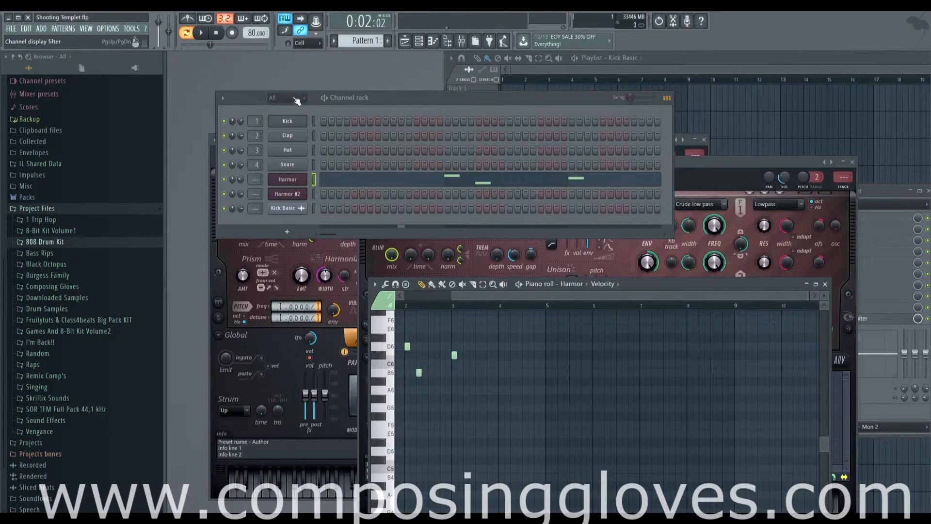
click(323, 121)
click(371, 121)
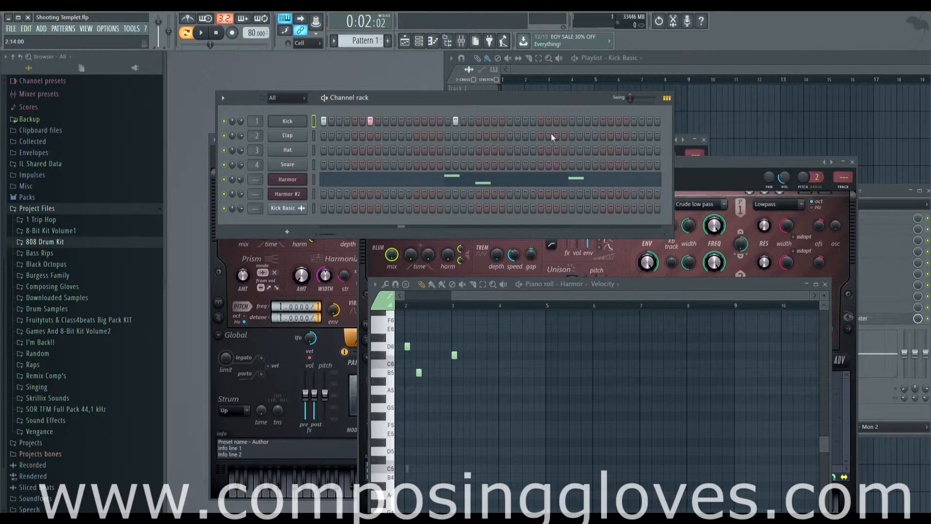
- Create Pattern 2 with its default name and check the list of patterns
click(388, 40)
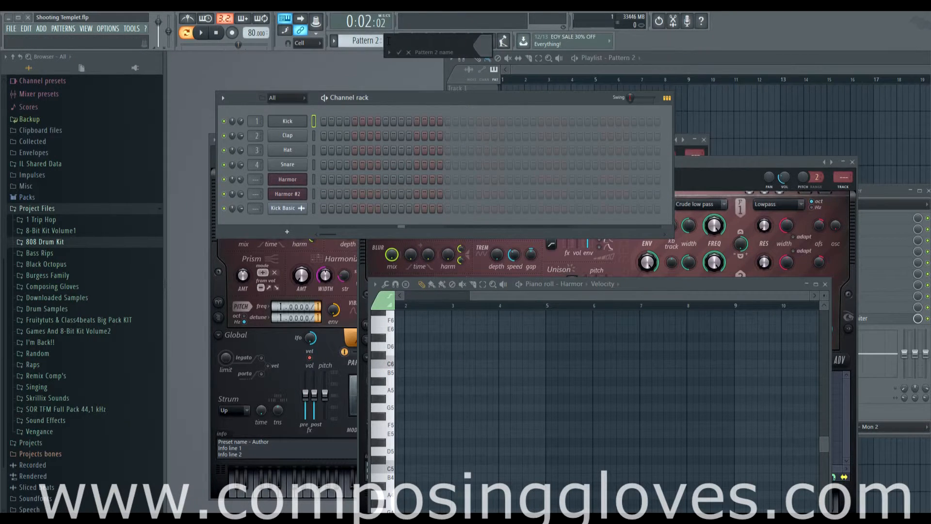
click(374, 48)
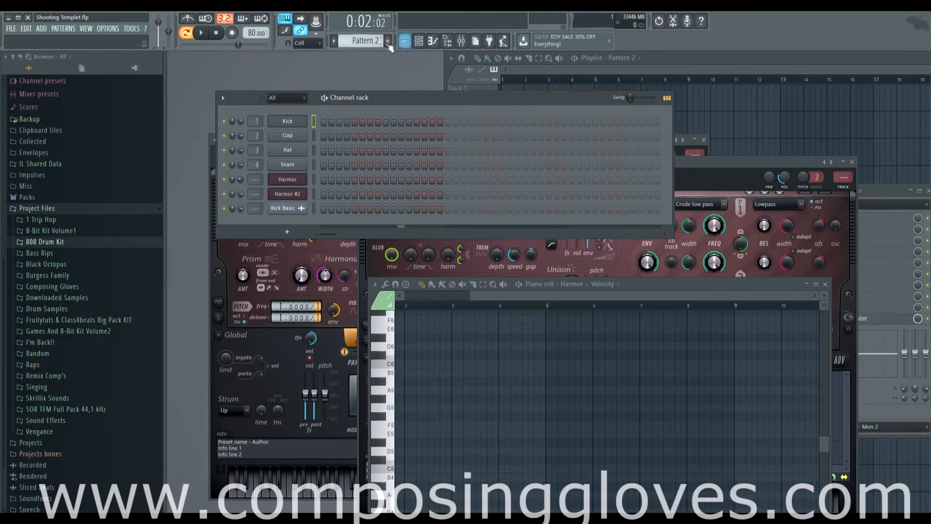
click(372, 42)
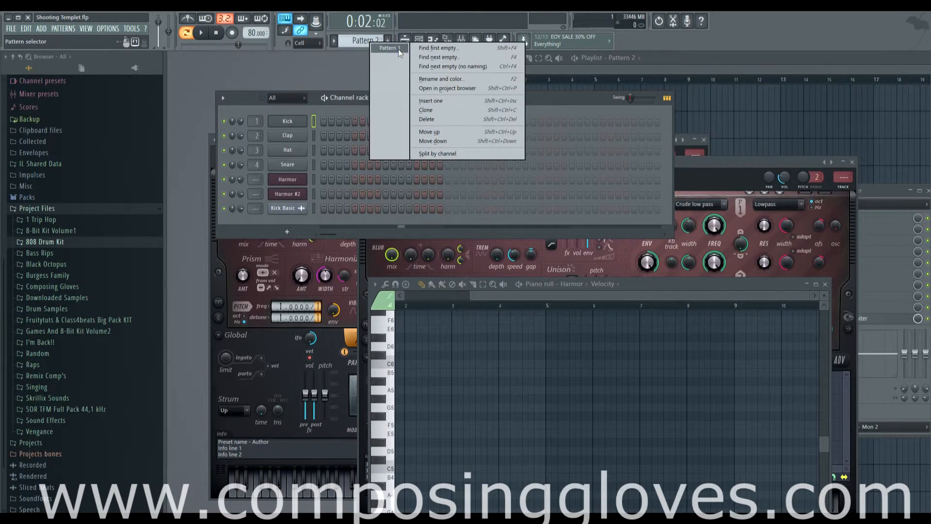
click(343, 73)
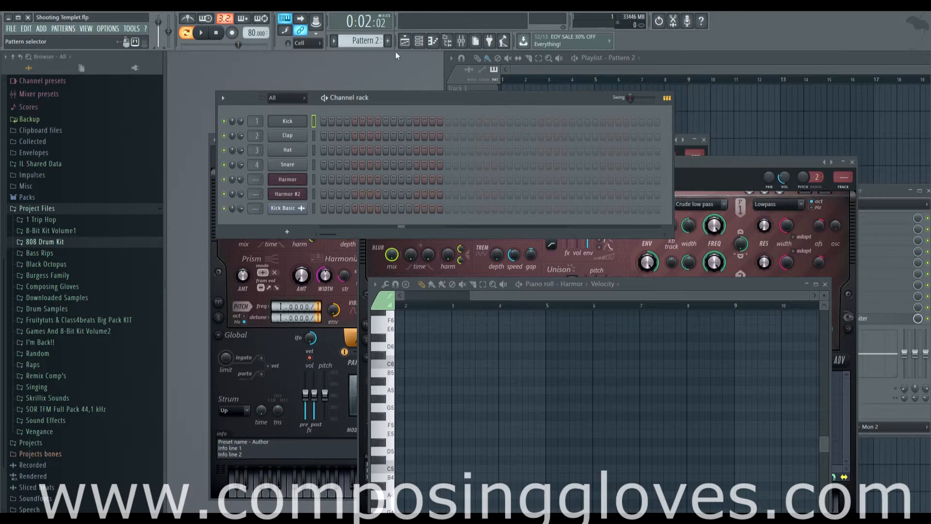
- Create Pattern 3 with a Hat hit on step 8, and add an empty Pattern 4
click(388, 41)
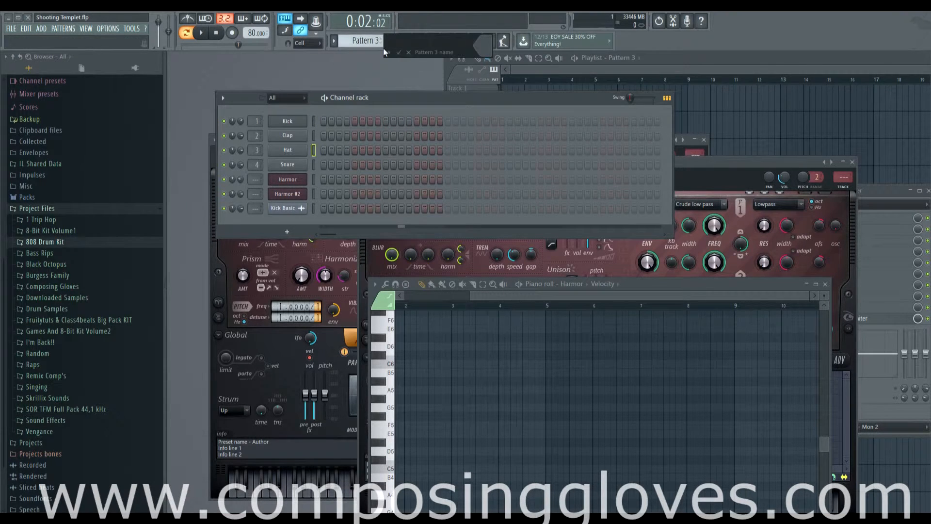
click(383, 48)
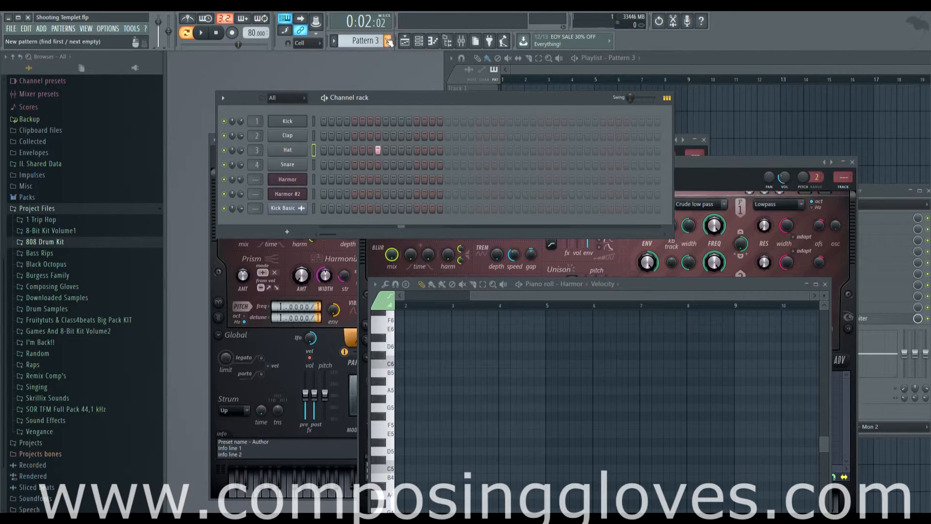
click(388, 41)
click(384, 48)
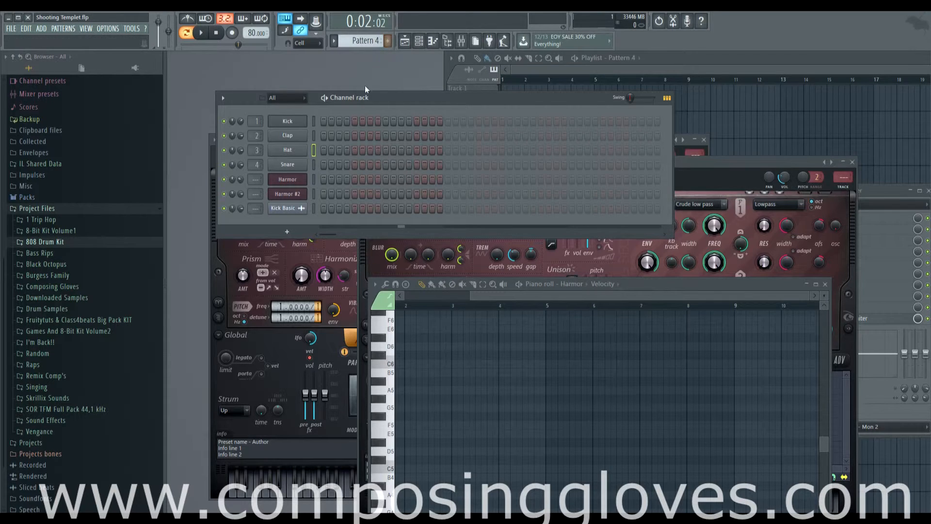
- Return to Pattern 1 and review the pattern list
click(367, 41)
click(383, 47)
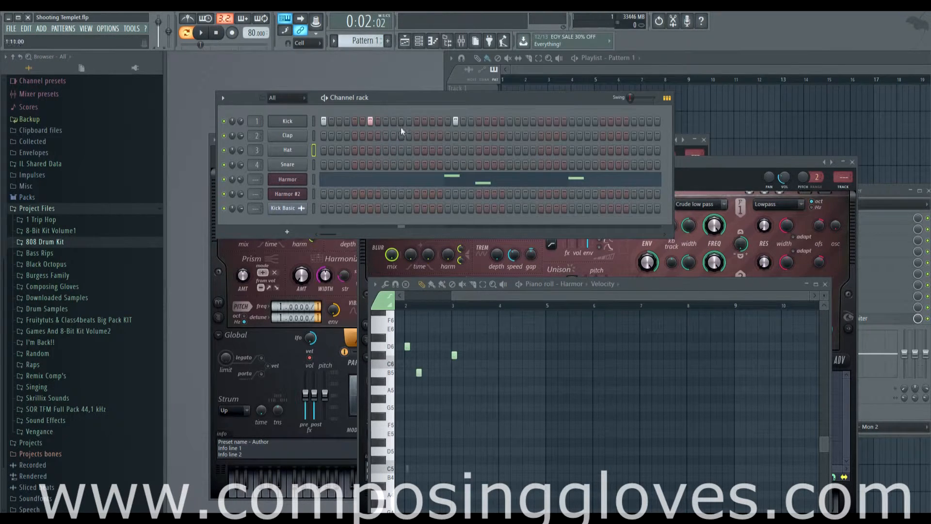
click(363, 41)
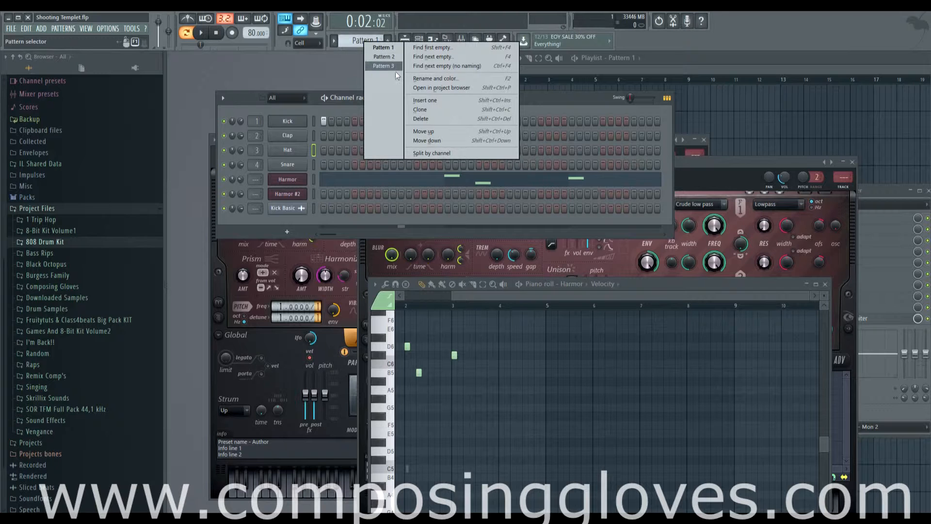
click(345, 68)
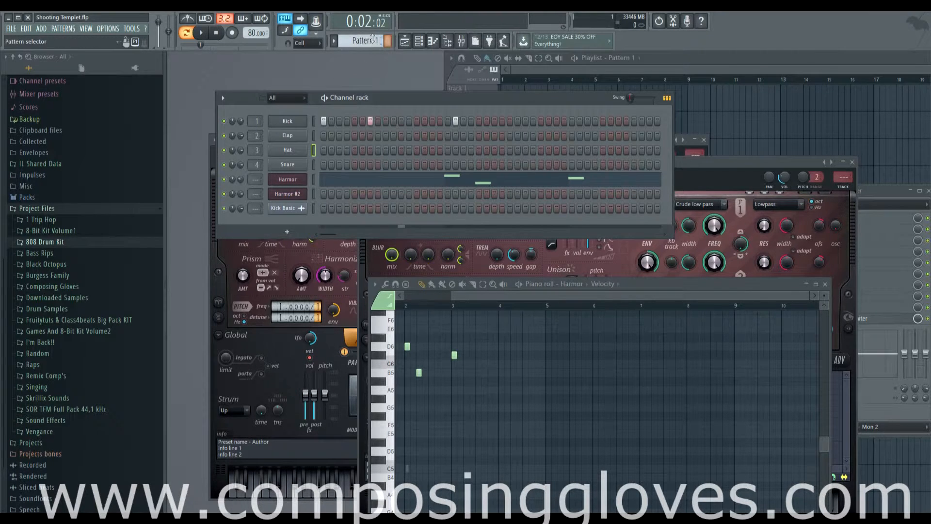
- Move from an unused pattern back to the first patterns and jump to the first empty one
key(F4)
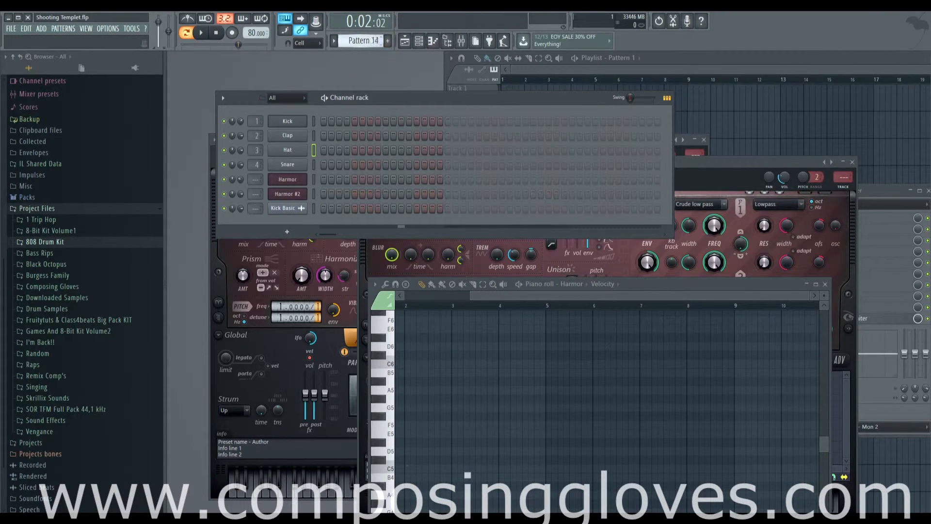
drag(375, 40, 375, 57)
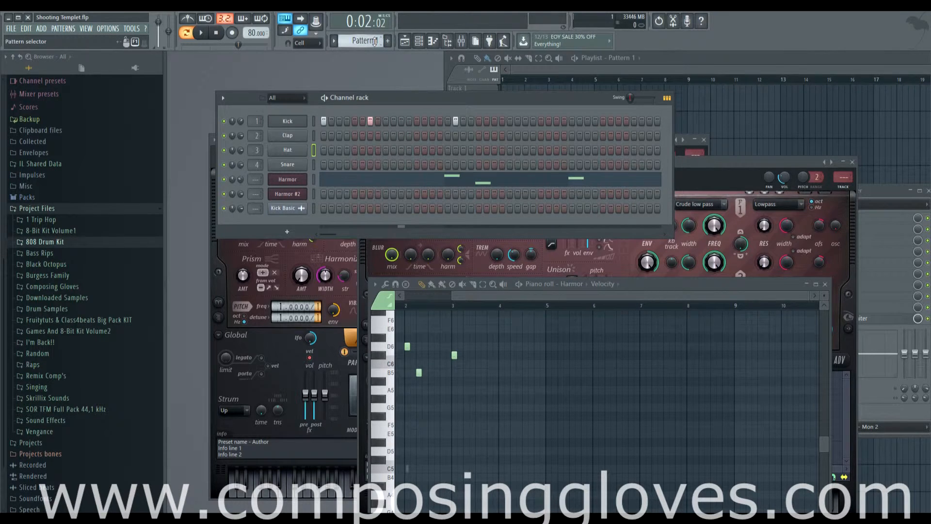
right_click(376, 42)
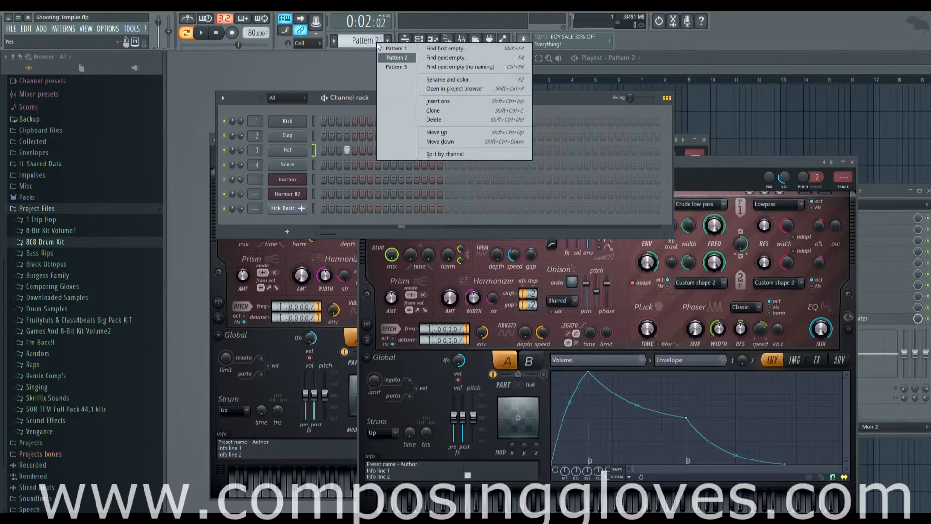
click(448, 48)
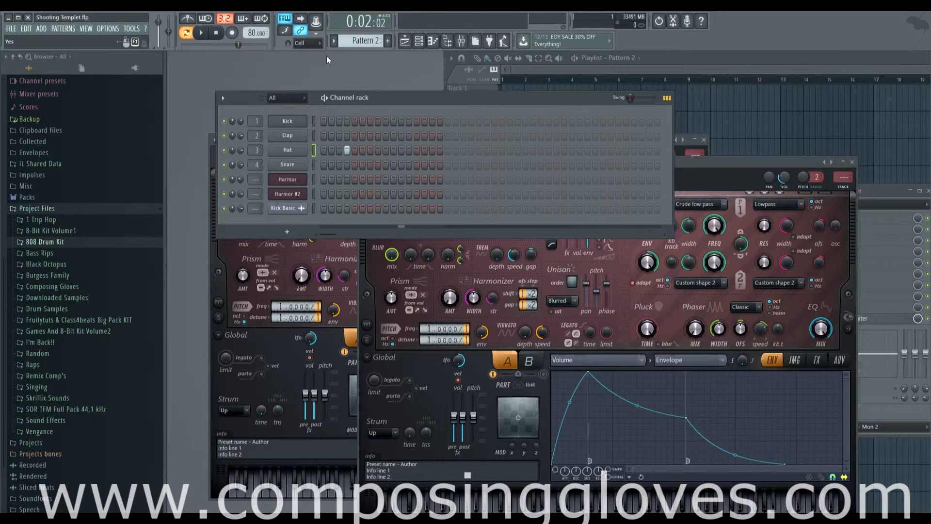
- Select Pattern 2 and rename it as YEs
right_click(372, 40)
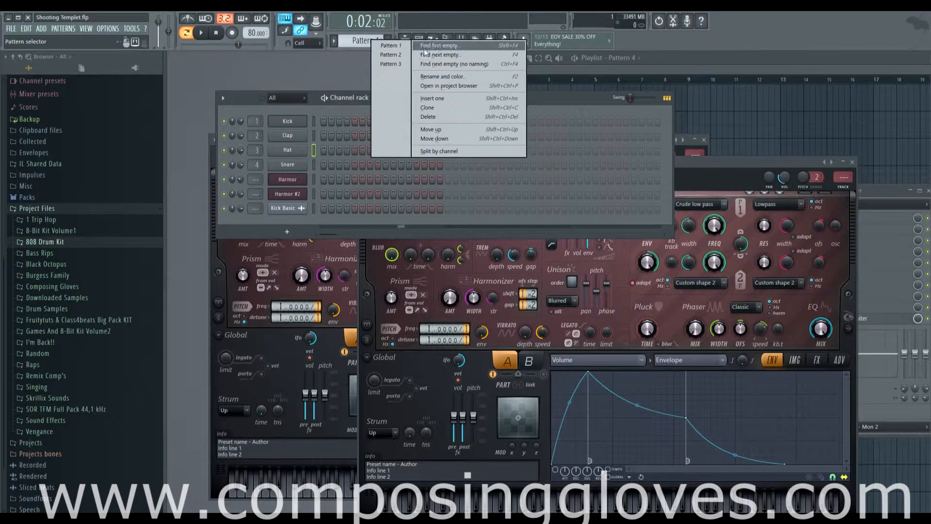
click(397, 54)
right_click(375, 42)
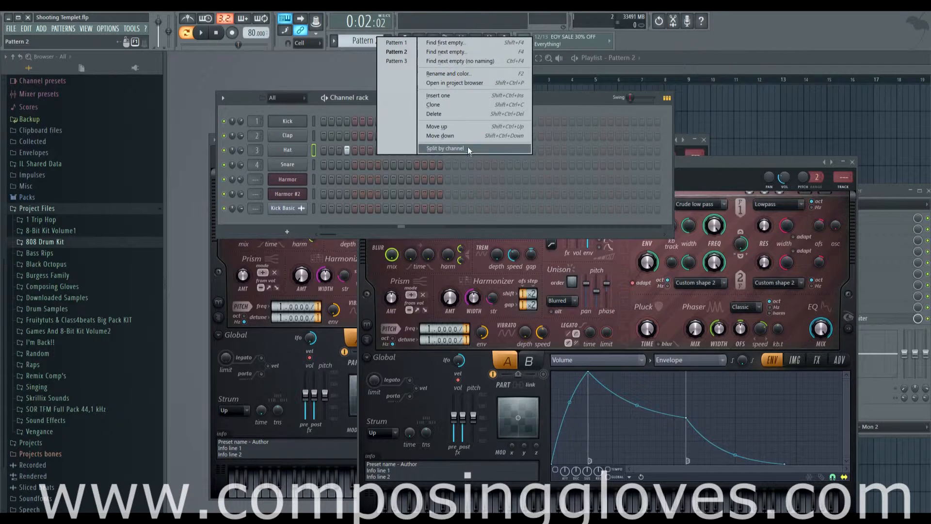
click(463, 76)
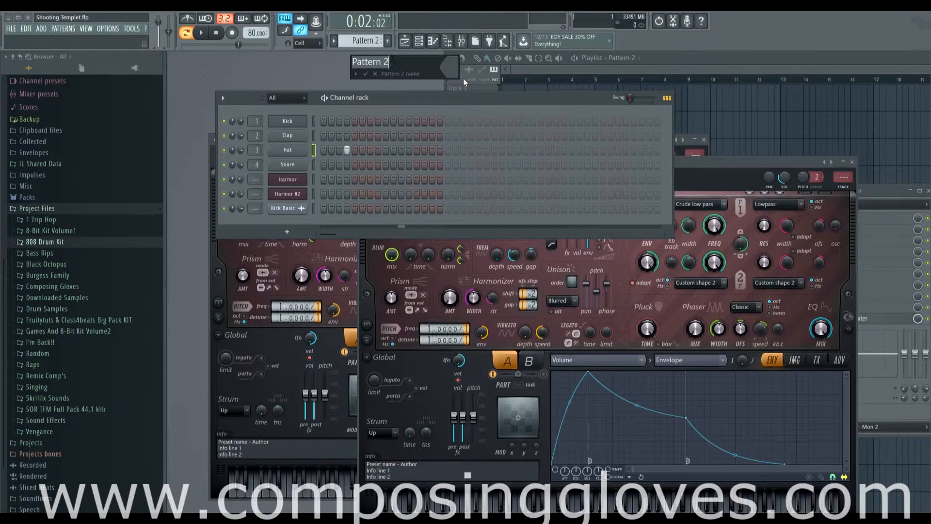
text(YEs)
key(Return)
- Find the first empty pattern after Pattern 3 and accept its default name
click(372, 42)
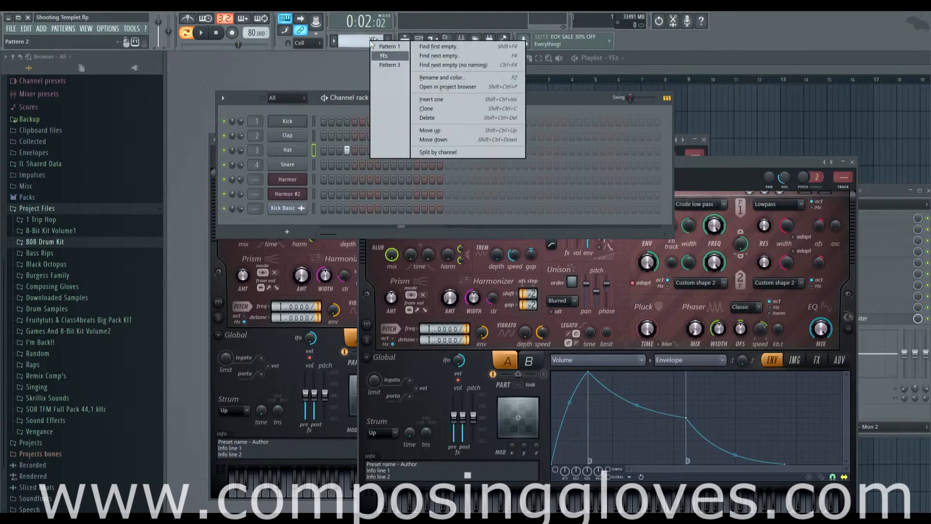
click(454, 48)
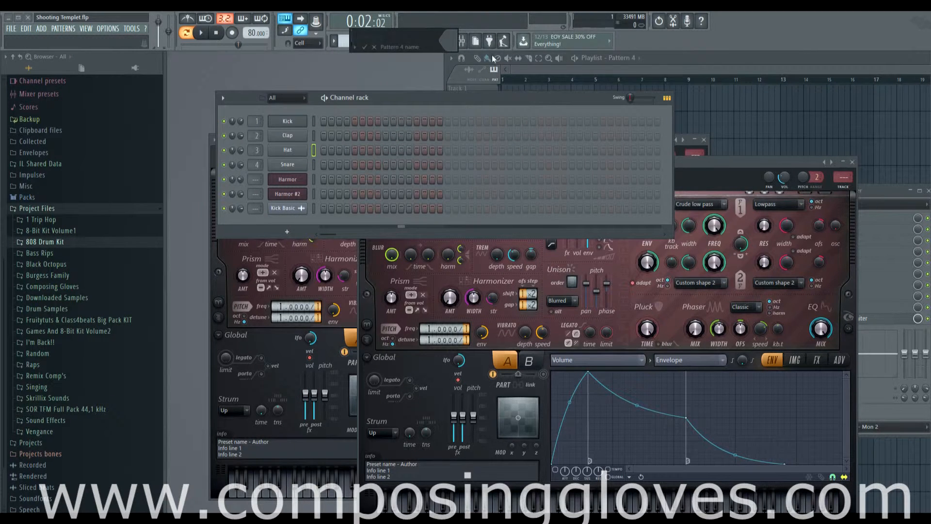
key(Return)
- Advance through the empty patterns to Pattern 7 without naming them, and review the pattern options
click(371, 42)
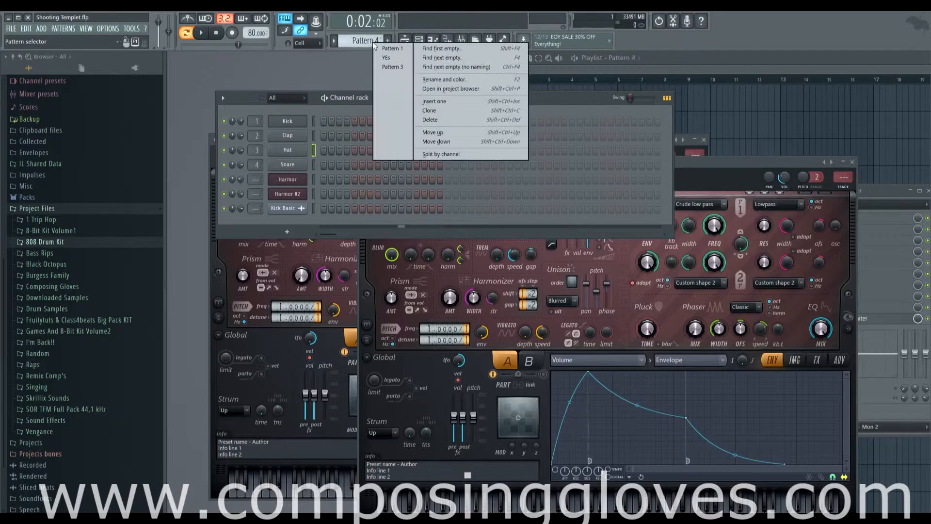
click(464, 66)
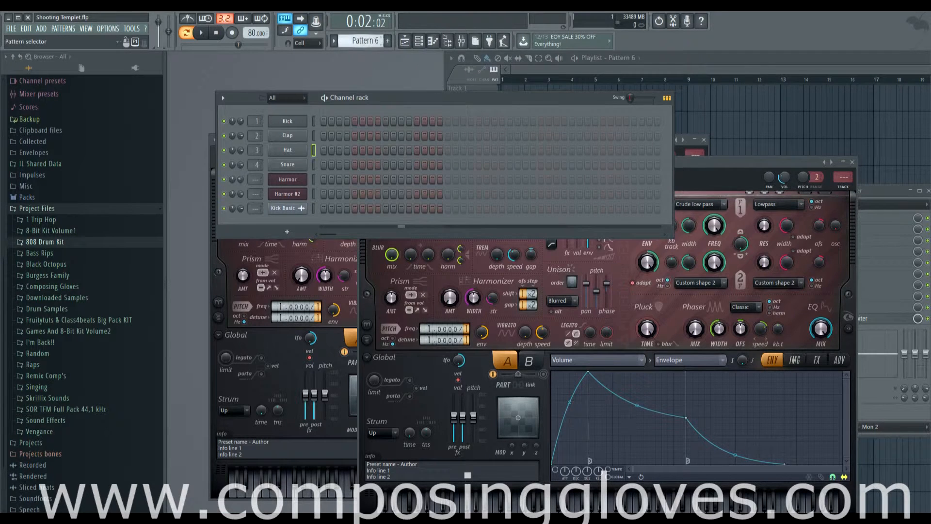
click(363, 41)
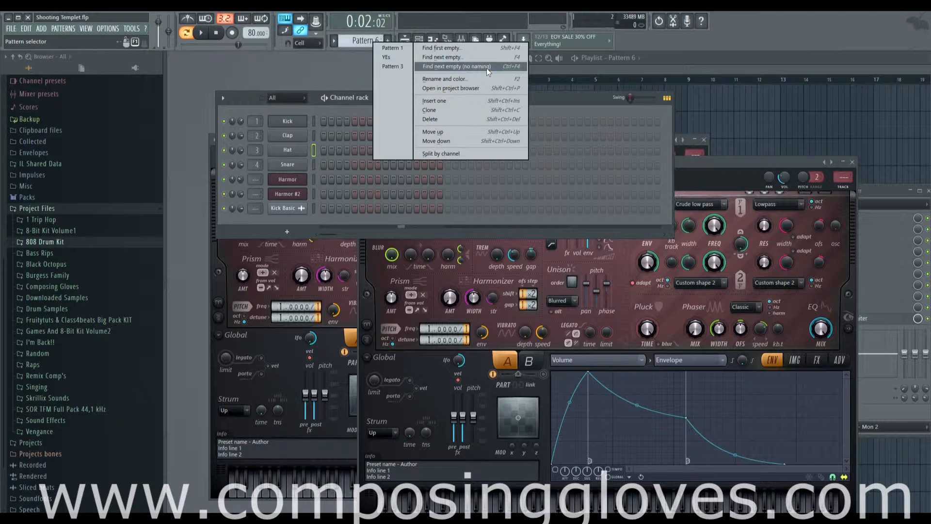
click(518, 69)
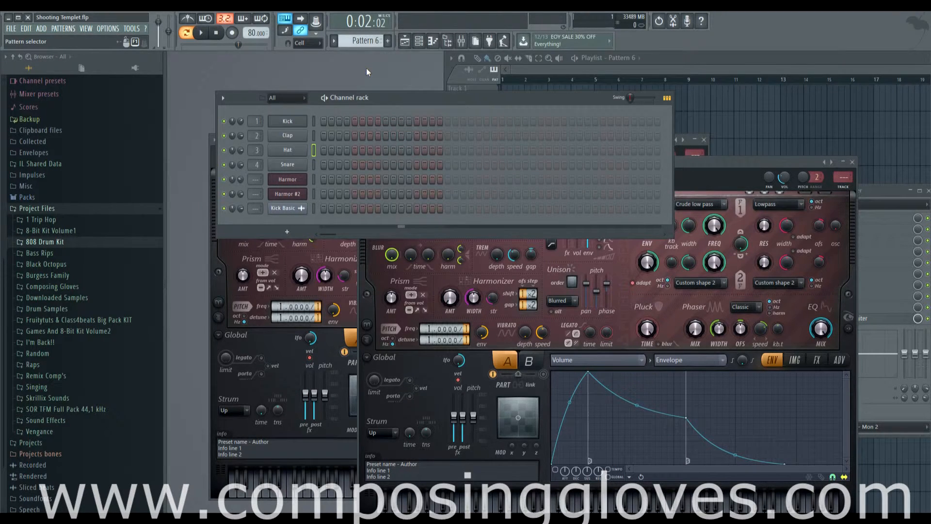
key(ctrl+F4)
click(375, 39)
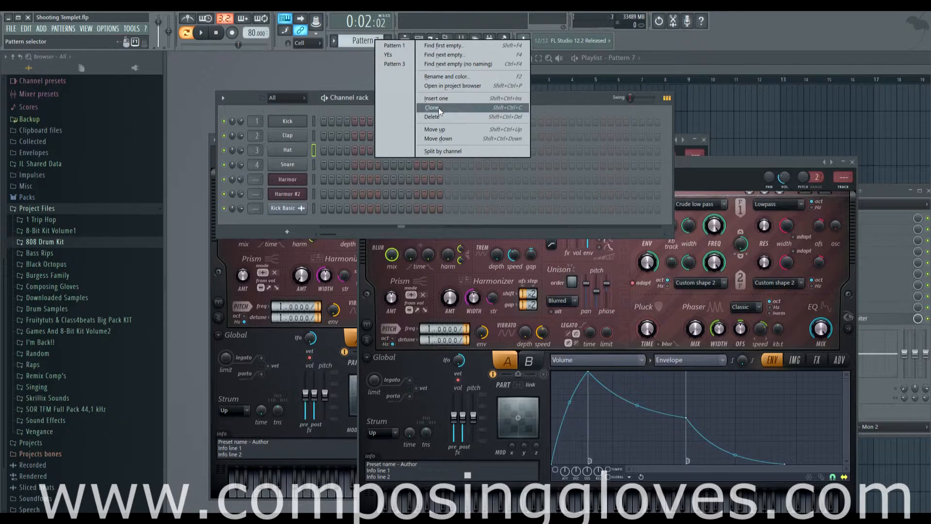
click(334, 79)
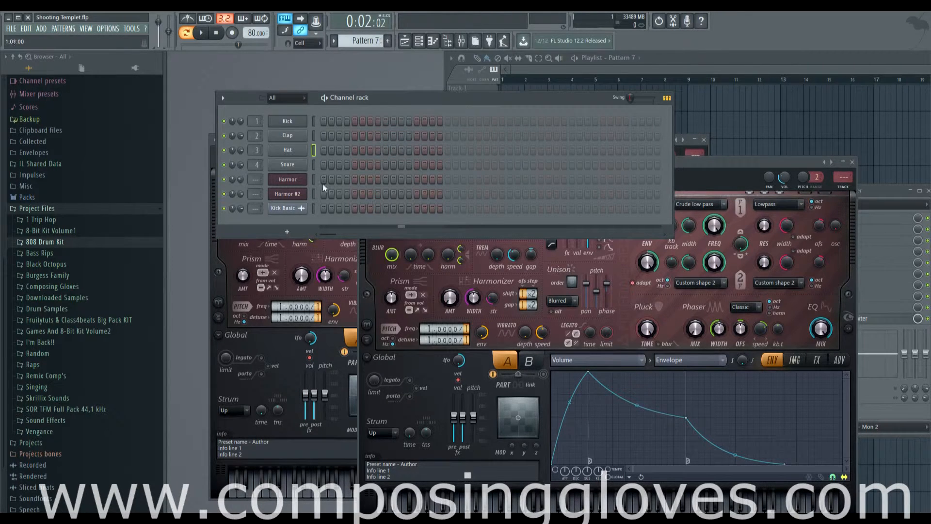
- Switch to empty Pattern 4, dismissing the naming prompt, and clone that pattern
click(387, 41)
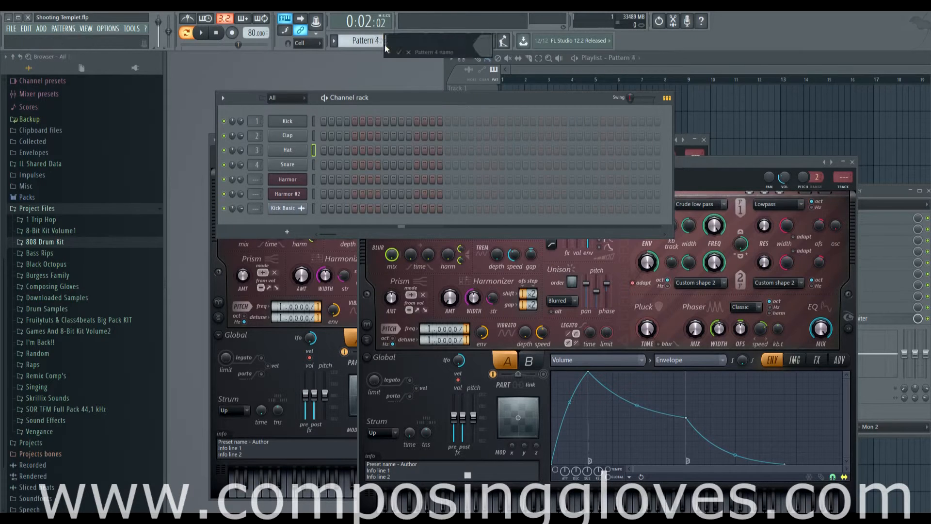
key(Escape)
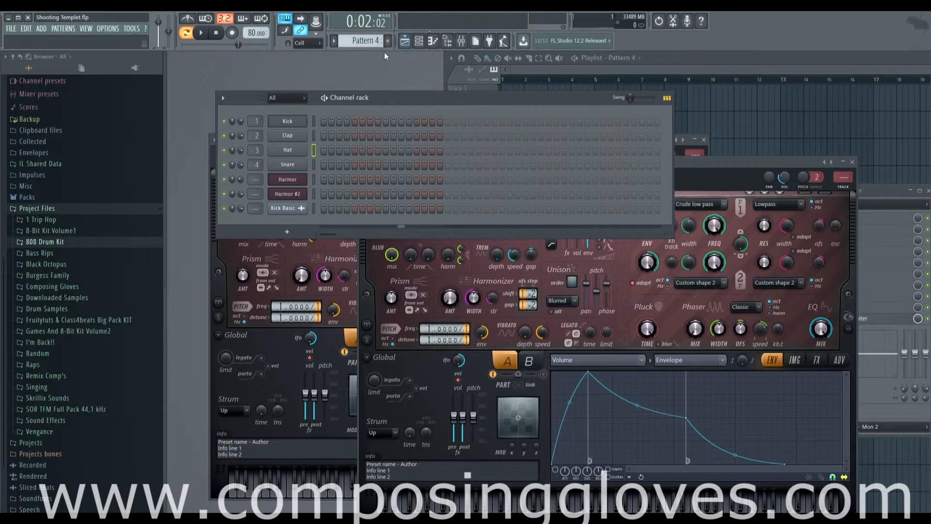
click(370, 43)
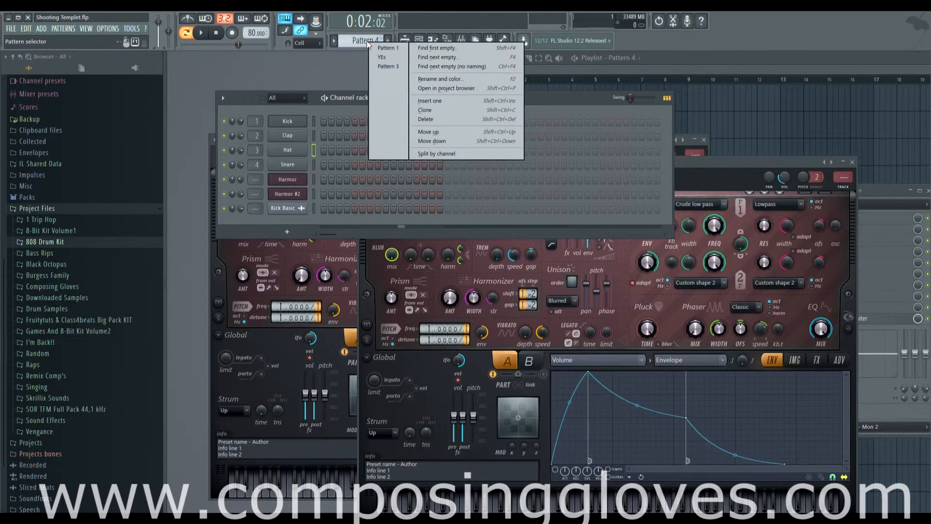
click(362, 42)
click(387, 41)
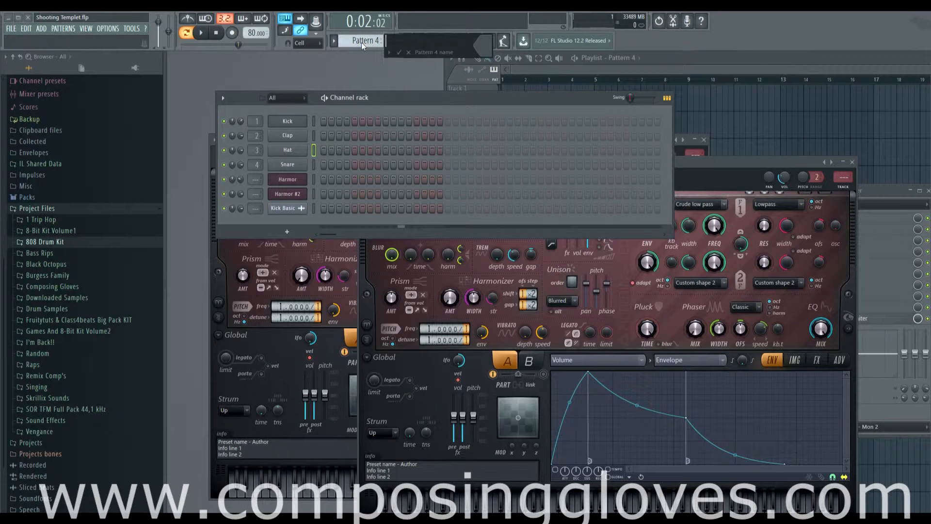
key(Escape)
click(361, 43)
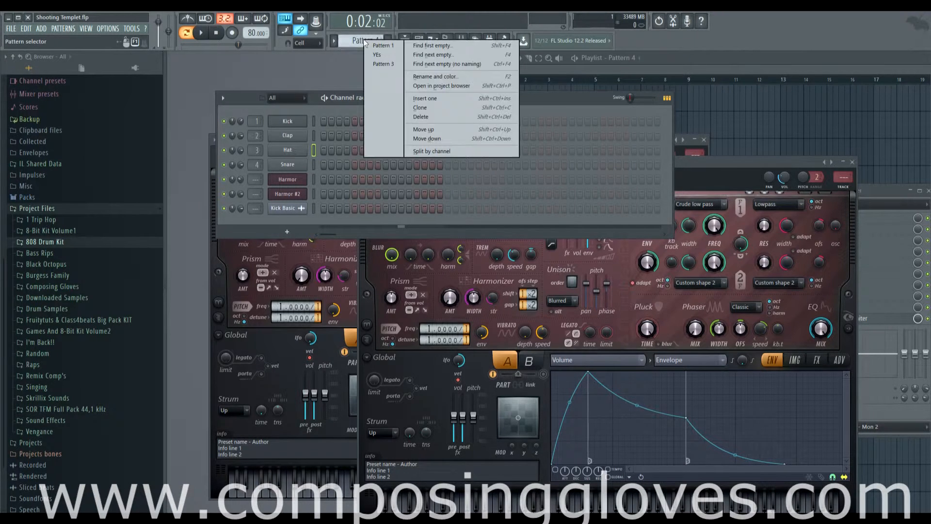
click(447, 107)
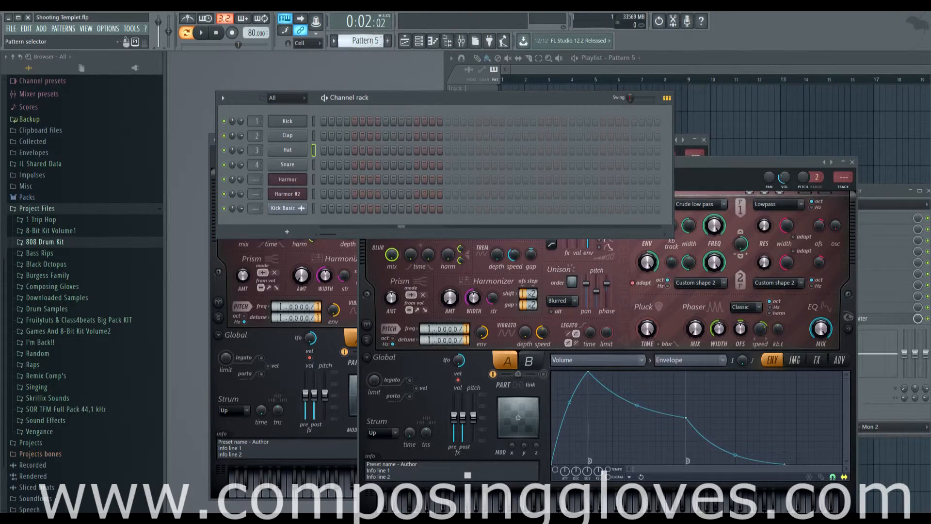
- Select the YEs pattern and clone it with its Hat step
right_click(372, 41)
click(383, 55)
right_click(374, 40)
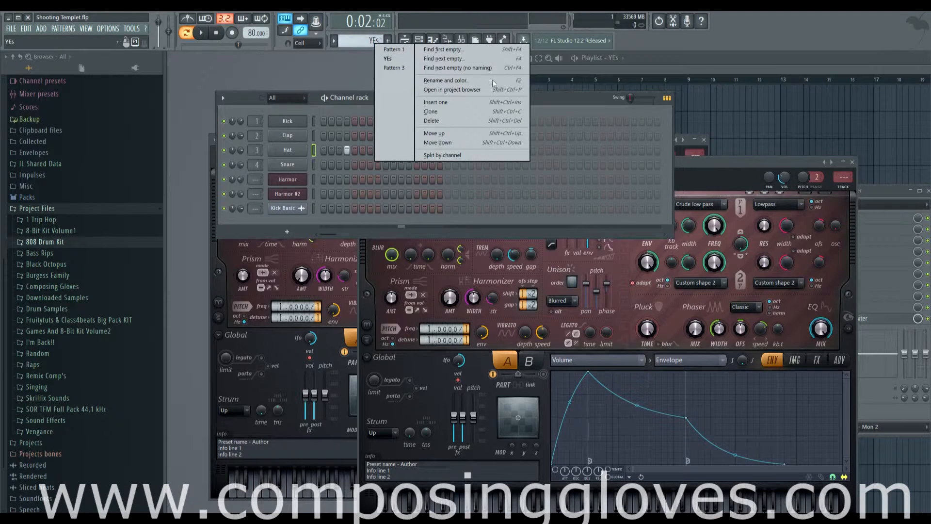
click(451, 108)
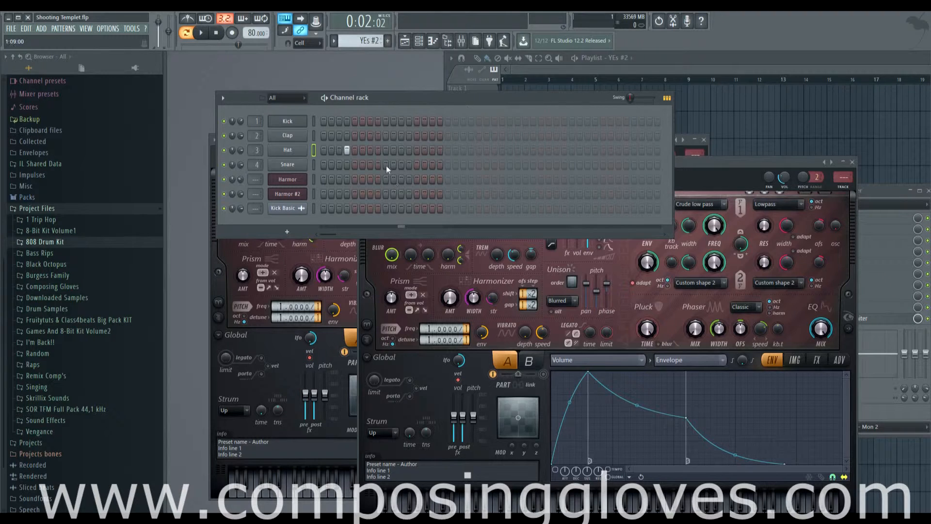
- Give the Hat channel an electric guitar icon
right_click(292, 151)
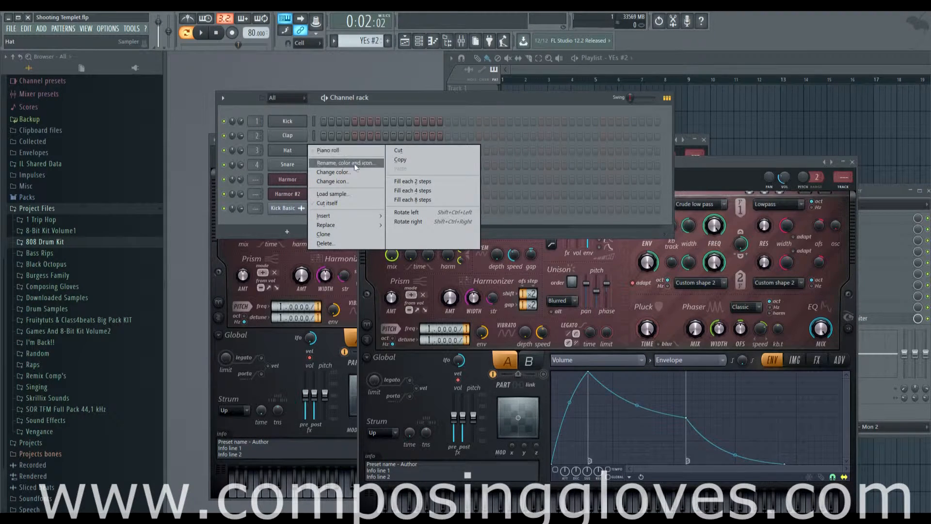
click(365, 187)
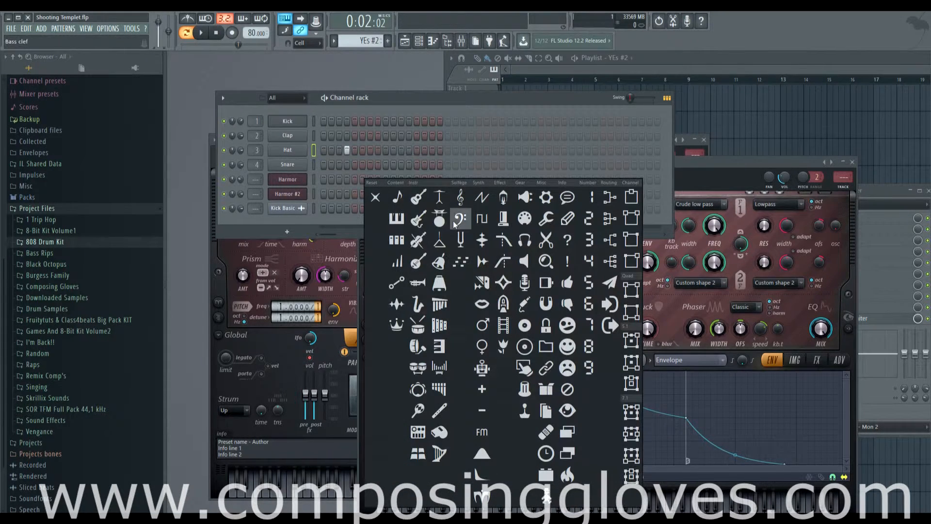
click(418, 220)
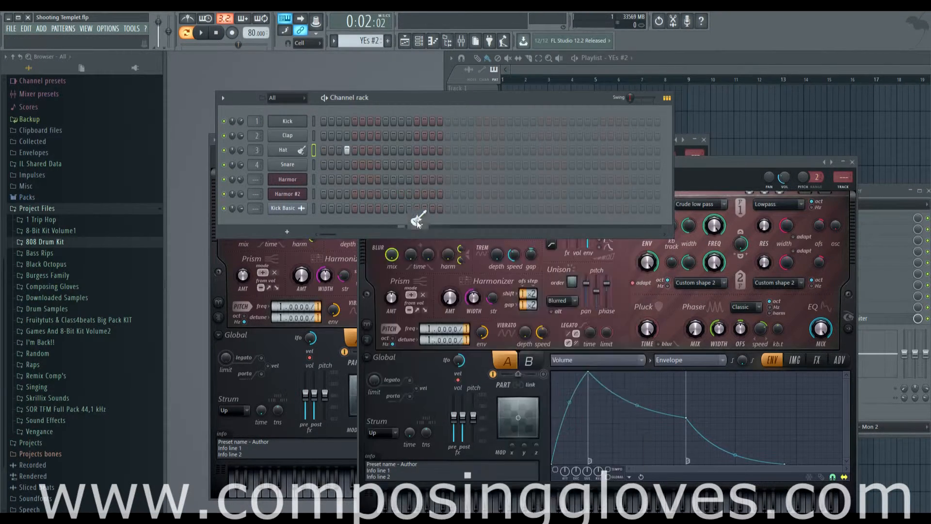
- Bring up the Playlist and the Channel rack, and move the rack higher in the workspace
key(F12)
key(F5)
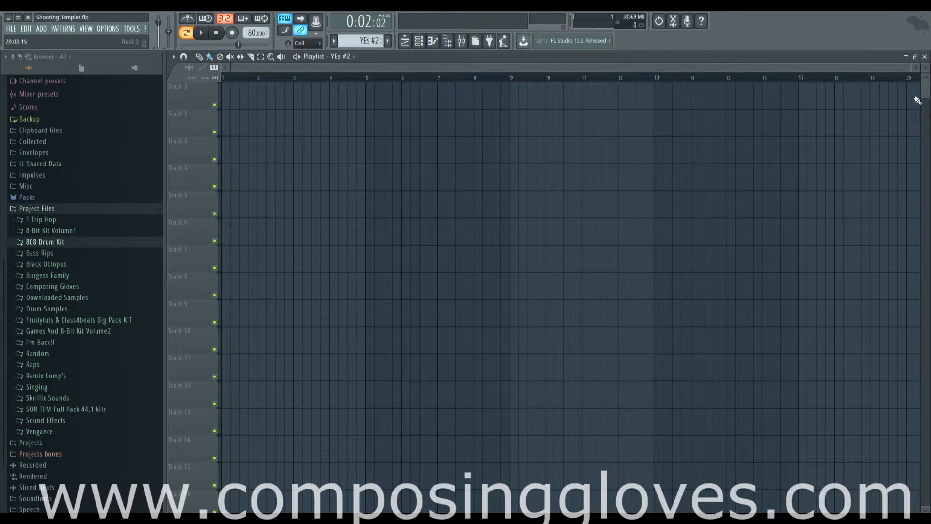
key(F6)
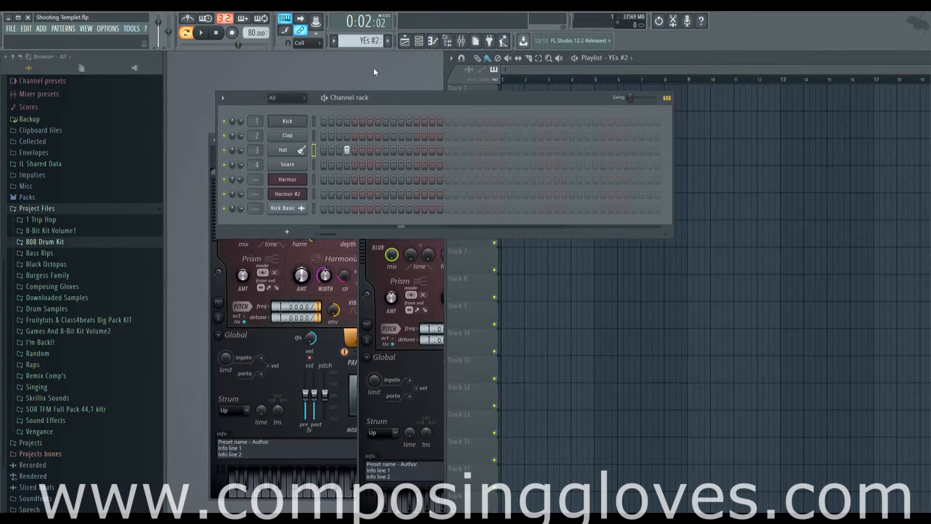
drag(399, 107, 398, 76)
- Insert a 3x Osc channel directly above the Hat channel
right_click(301, 121)
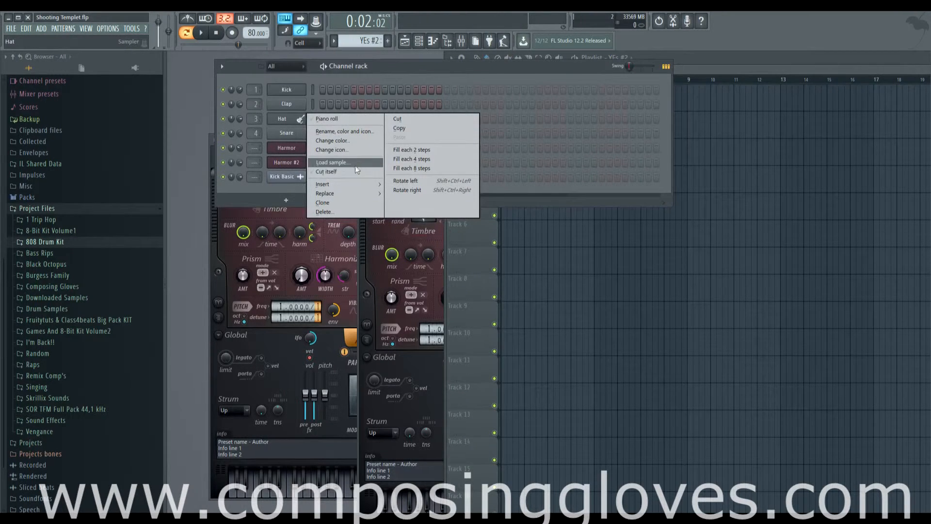
mouse_move(353, 192)
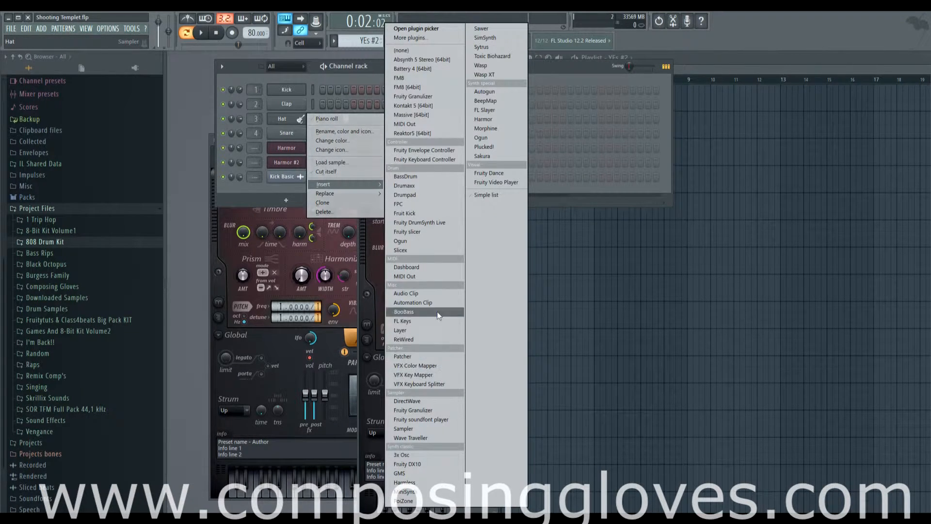
click(440, 456)
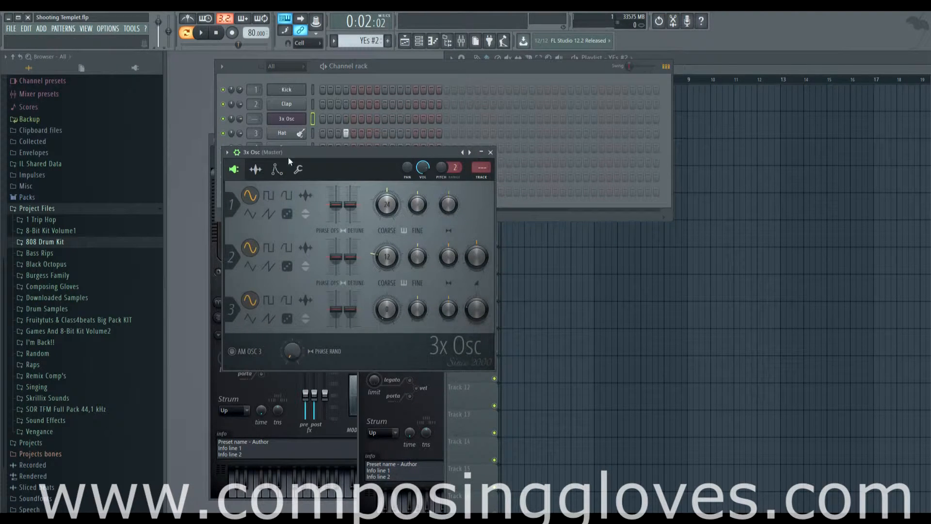
- Check the Hat and 3x Osc channel settings, moving the 3x Osc window clear of the channel buttons, and reselect Hat
click(289, 135)
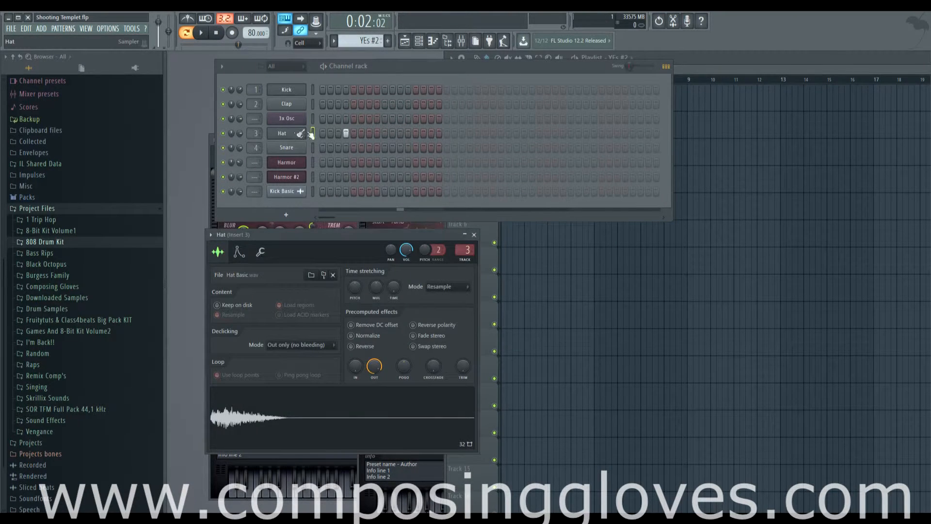
click(286, 118)
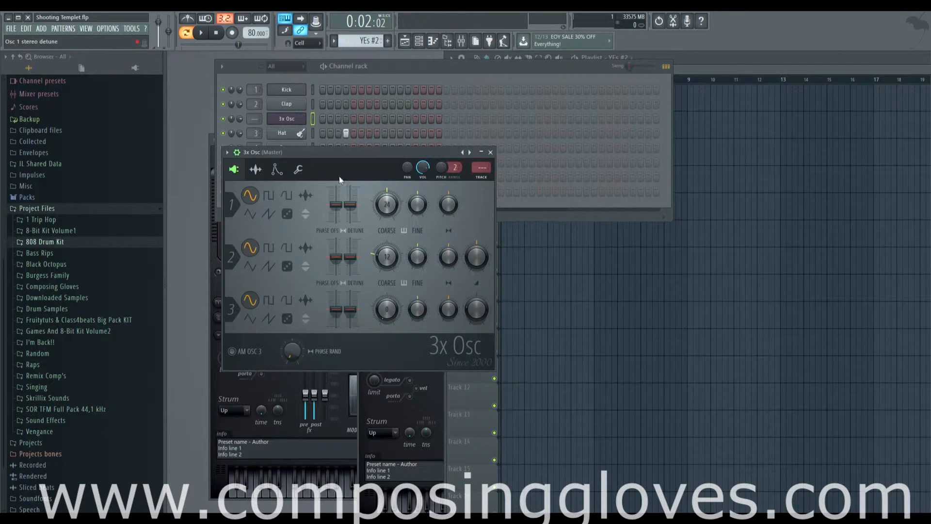
drag(362, 154, 656, 150)
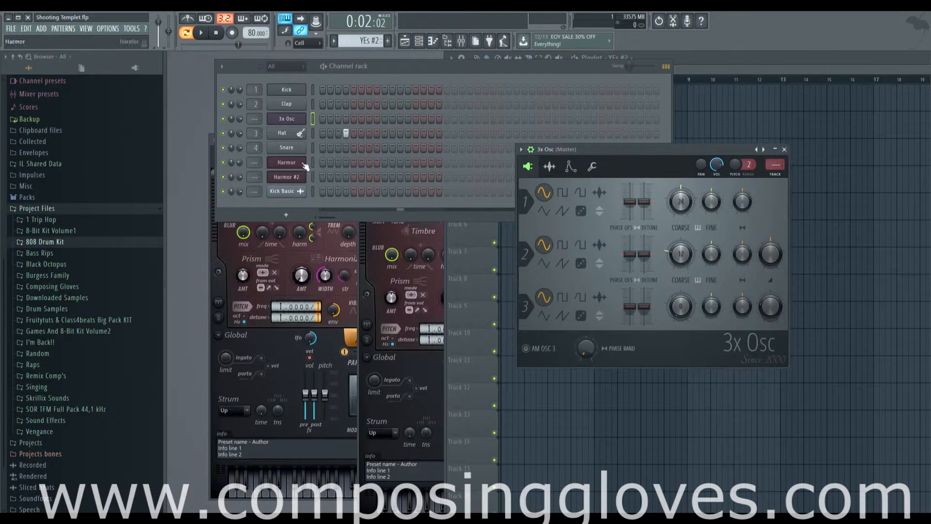
right_click(298, 134)
click(293, 134)
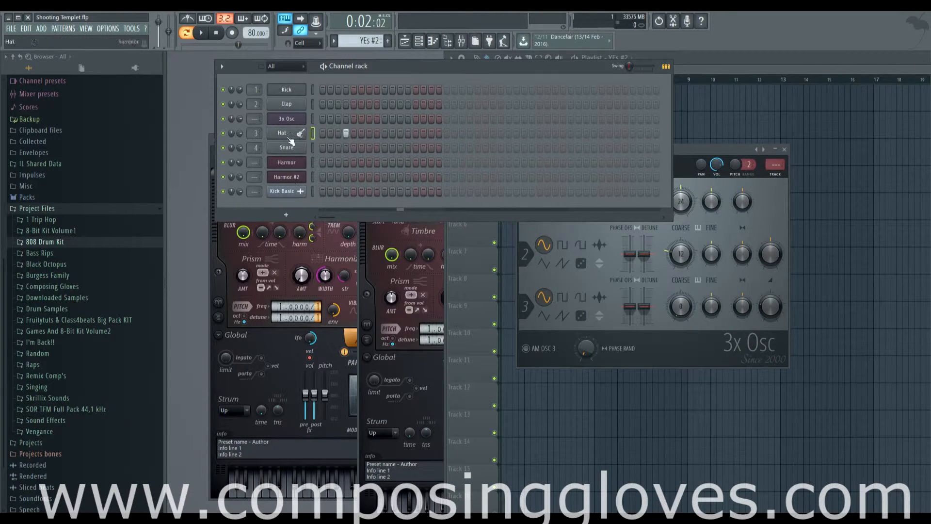
- Move the Hat channel up and down through the rack, placing it directly above the 3x Osc channel
scroll(290, 138, up, 2)
scroll(290, 106, down, 2)
scroll(294, 137, up, 1)
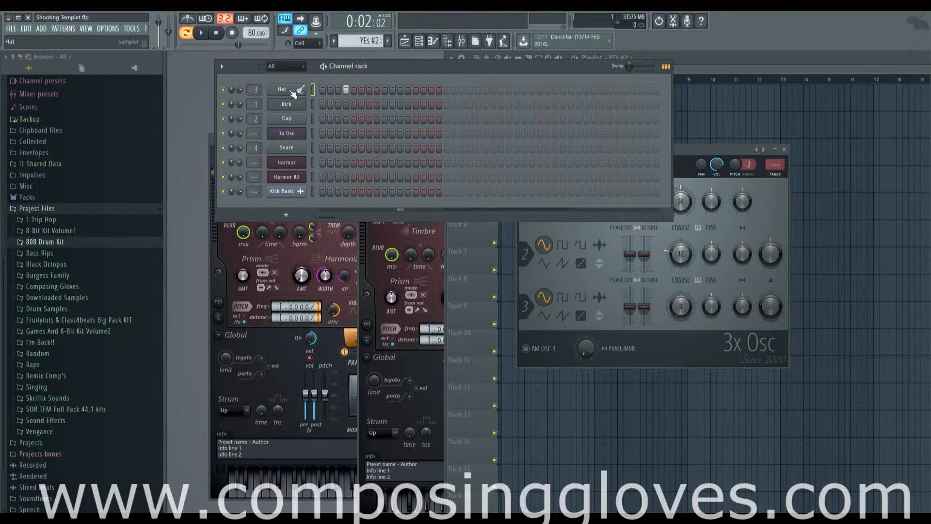
scroll(294, 122, down, 1)
scroll(294, 146, down, 3)
scroll(296, 180, up, 4)
- Toggle the Hat channel's Cut itself option until it is enabled
right_click(294, 122)
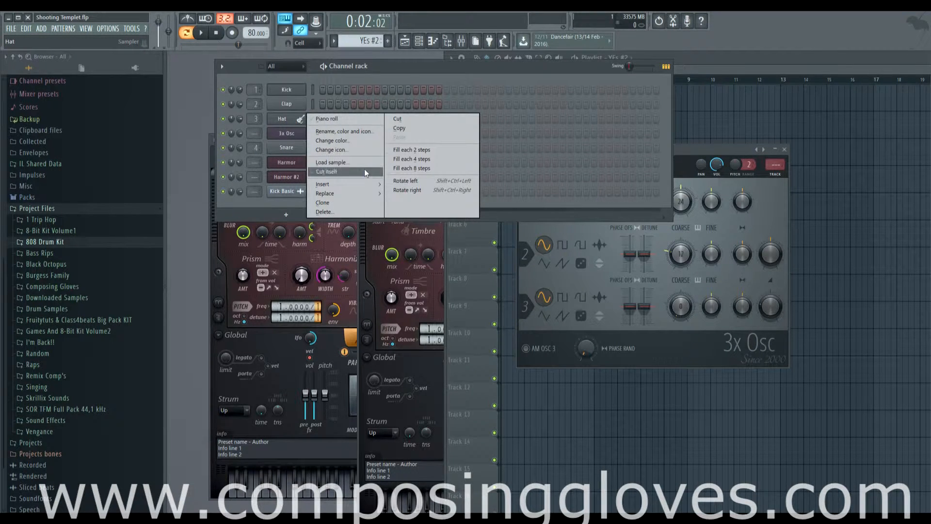
click(365, 171)
right_click(292, 118)
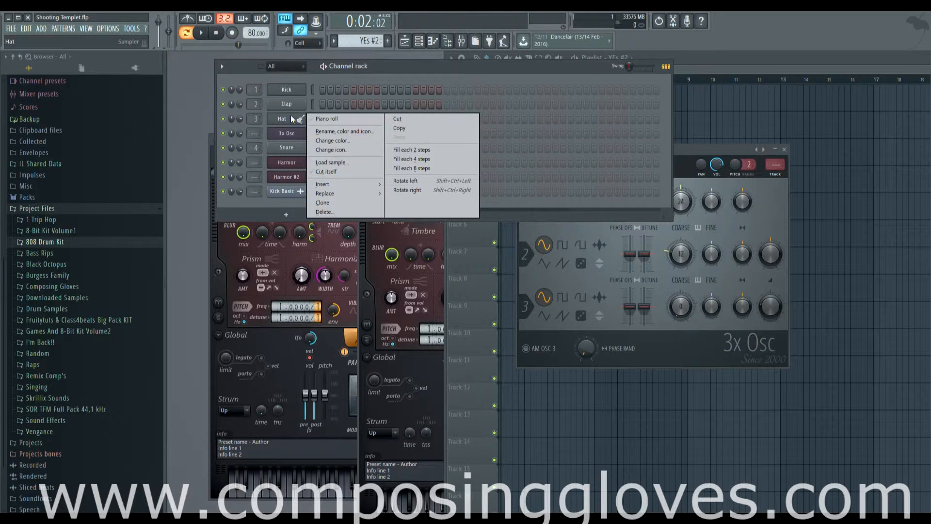
click(342, 171)
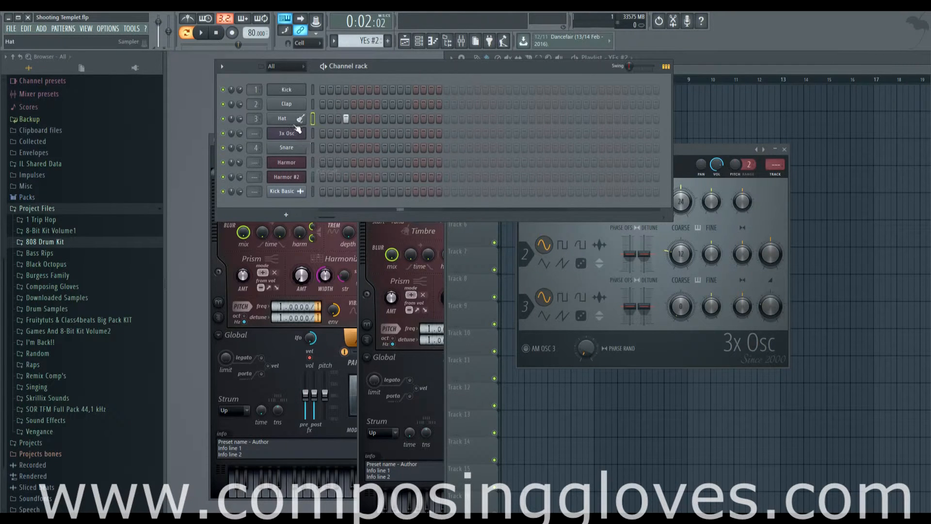
- Cut the Hat channel's step sequence and paste it back onto the same channel
right_click(293, 120)
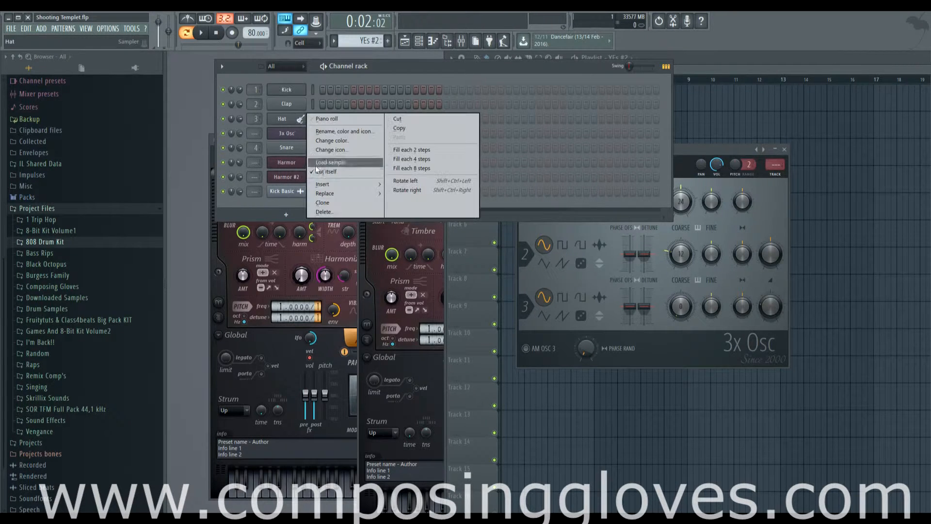
click(412, 121)
right_click(298, 122)
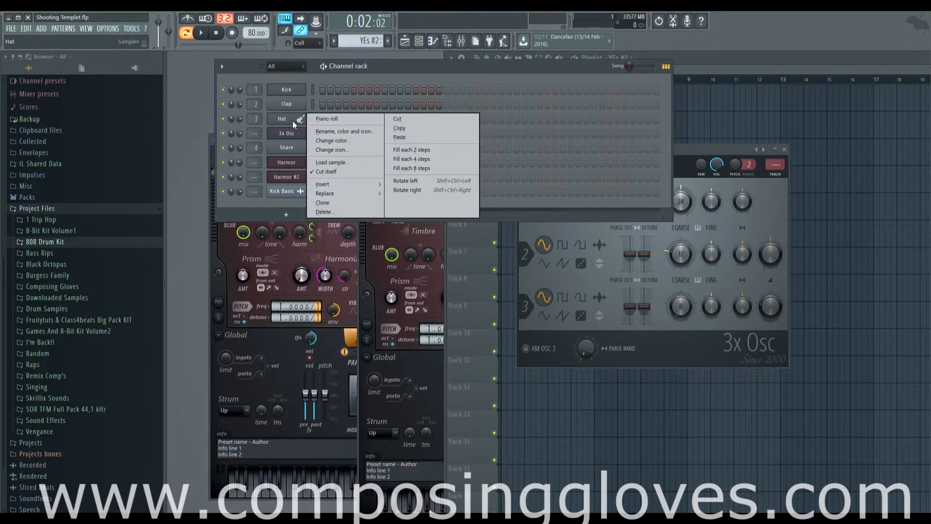
click(411, 141)
right_click(300, 124)
click(411, 119)
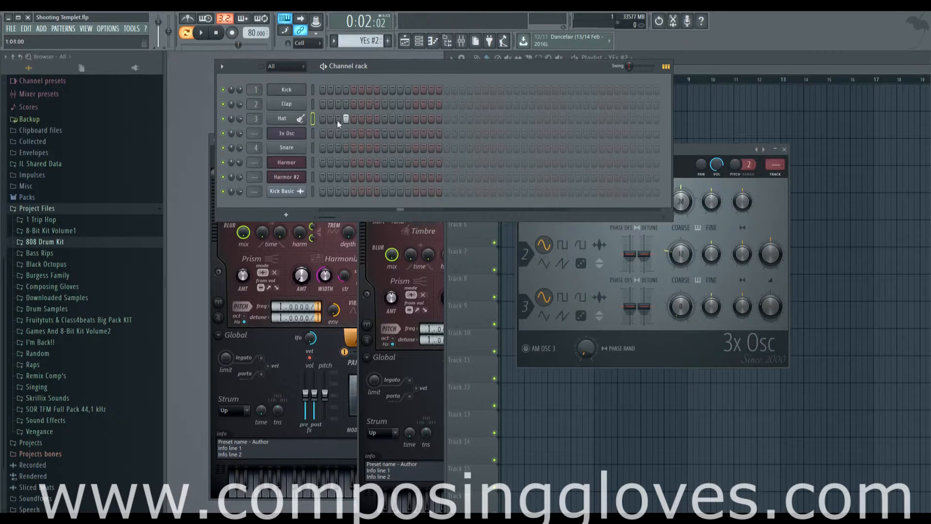
- Cut the Hat channel's step sequence again and try to transfer it to the Clap channel
right_click(298, 122)
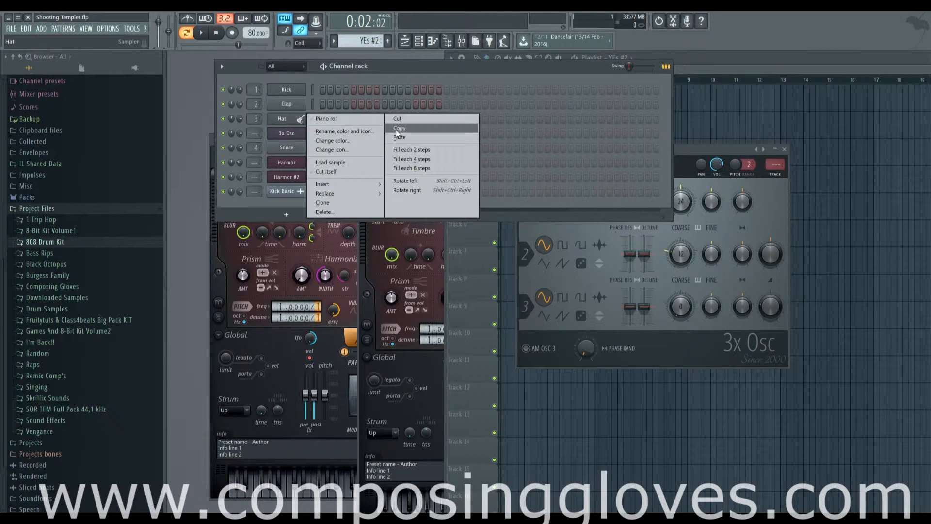
click(402, 120)
right_click(292, 105)
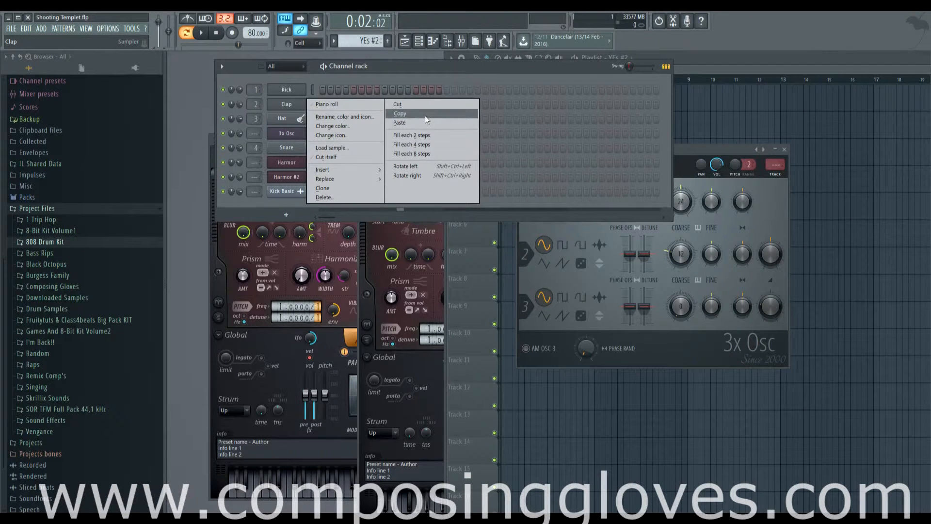
click(299, 122)
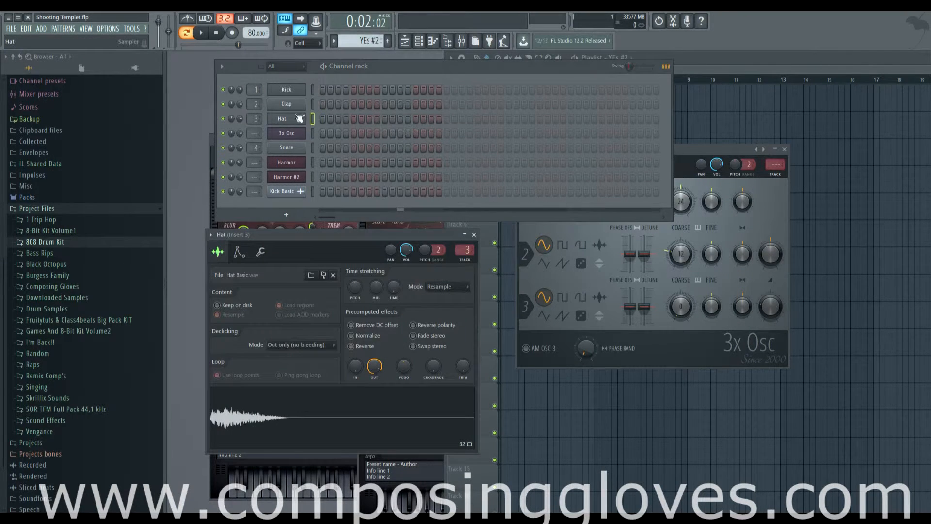
right_click(299, 119)
click(411, 123)
click(294, 105)
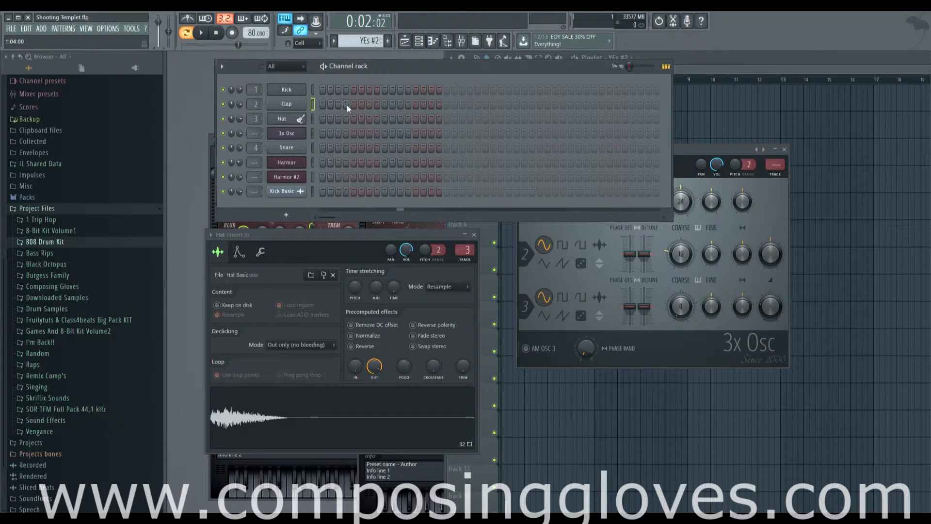
- Paste the cut step sequence back onto Hat and try pasting it onto Clap
right_click(306, 119)
click(307, 118)
right_click(308, 118)
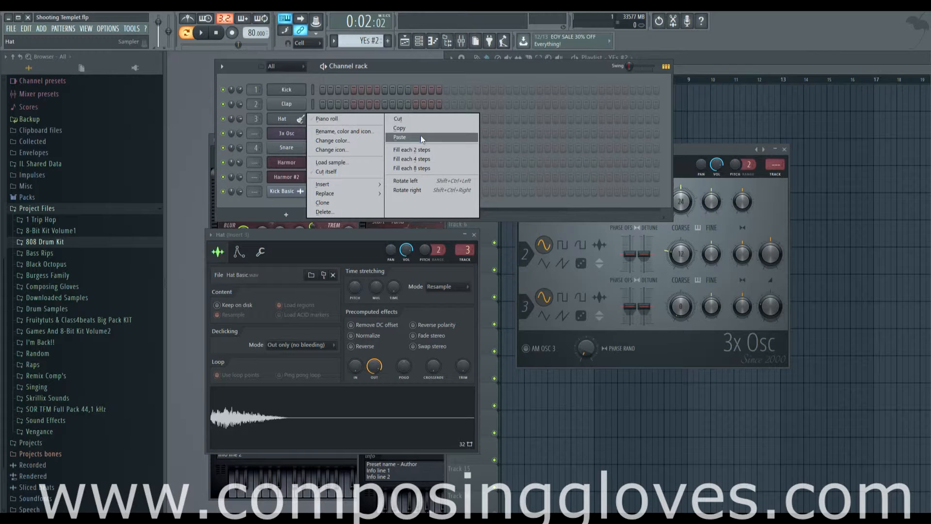
click(420, 128)
right_click(308, 102)
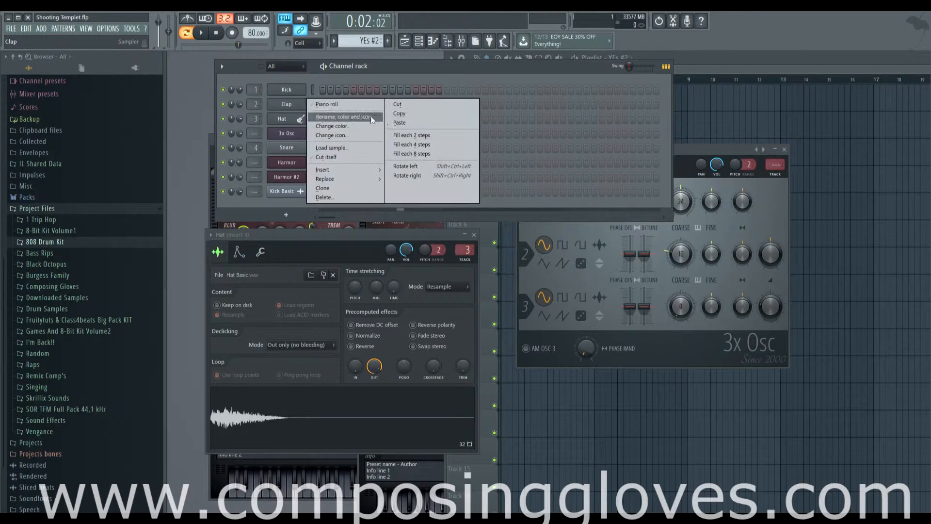
click(422, 122)
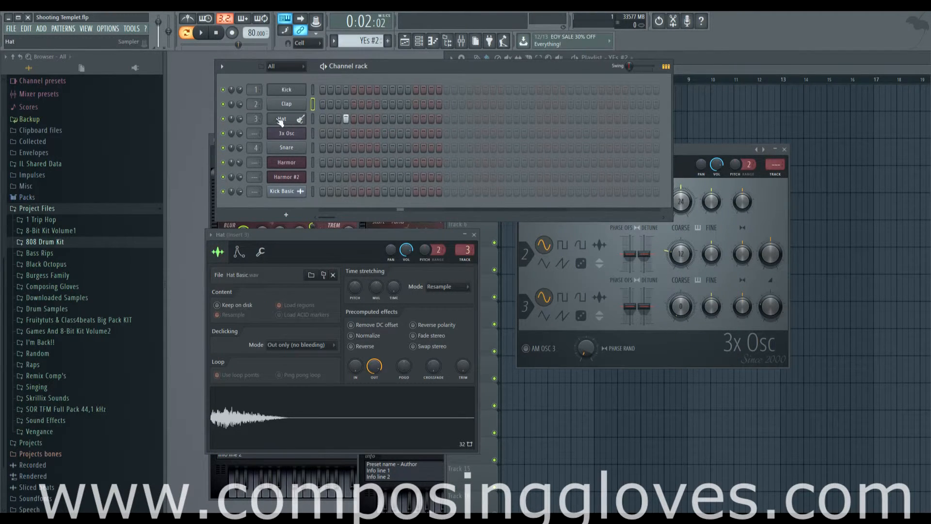
- Open the Harmor channel's piano roll and add five notes: C6, G5, C6, D6 and D5
right_click(305, 116)
click(303, 181)
right_click(305, 162)
click(337, 165)
click(428, 363)
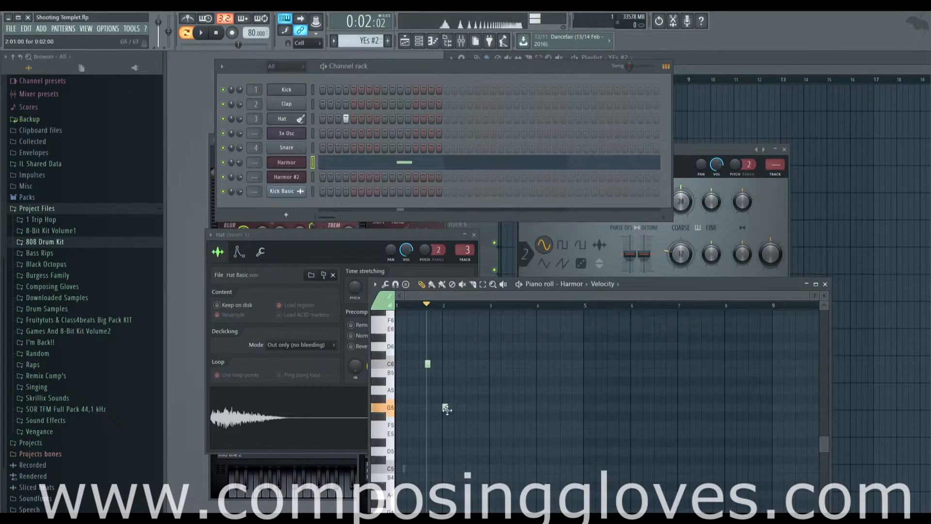
click(528, 364)
click(545, 346)
click(569, 451)
- Copy the Harmor channel's notes and paste them onto the Hat channel
right_click(305, 162)
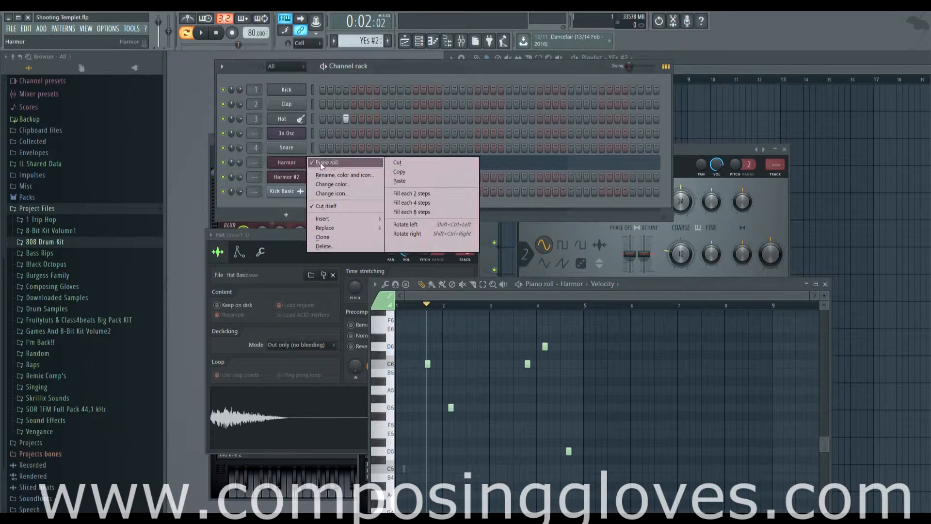
click(420, 172)
right_click(304, 119)
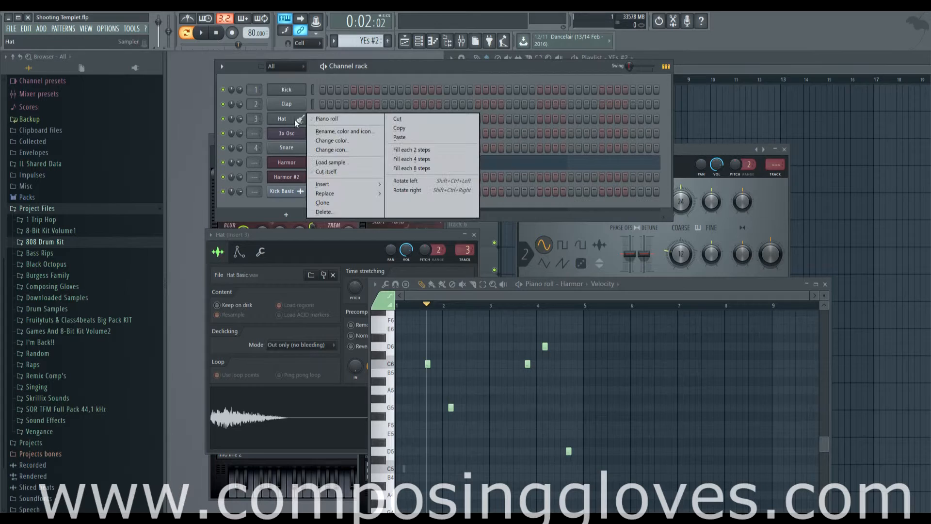
click(424, 137)
- Open the Harmor plugin window, move it clear of the channel buttons, and clone the Harmor channel
click(287, 162)
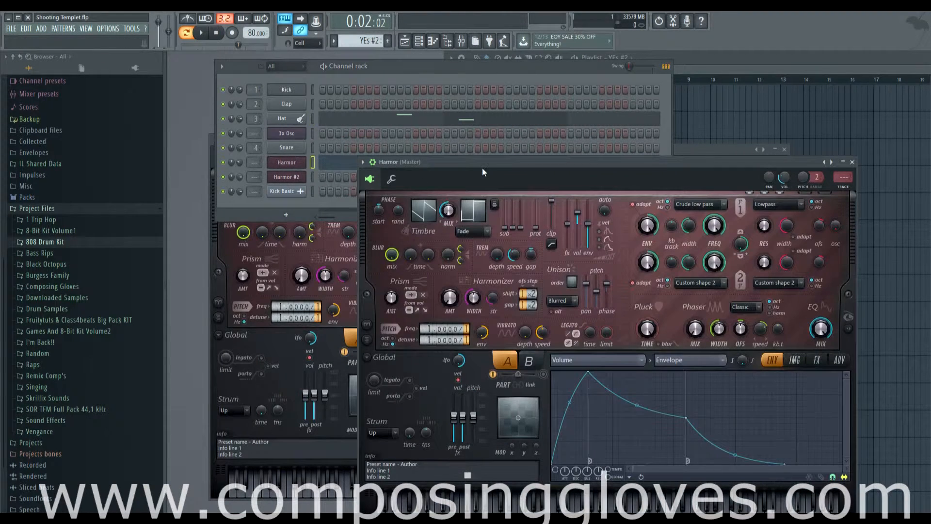
drag(482, 168, 418, 99)
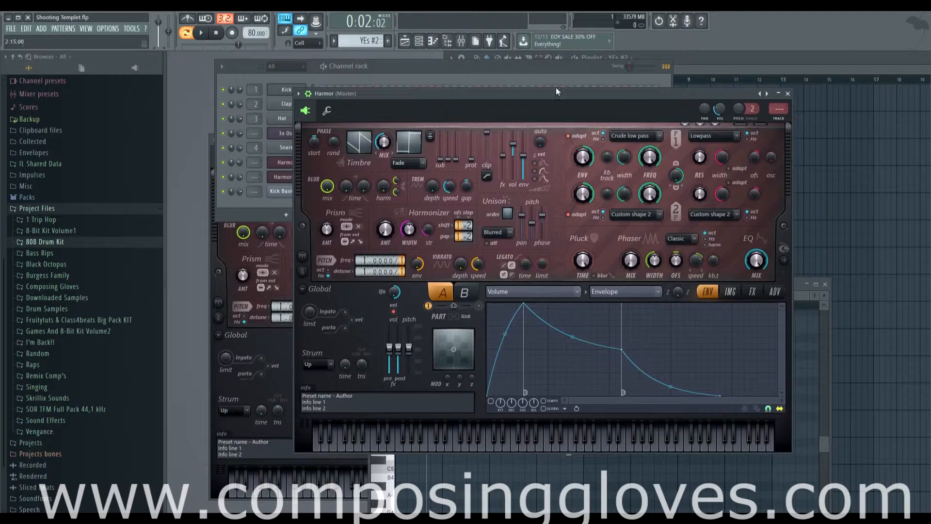
drag(553, 92, 639, 102)
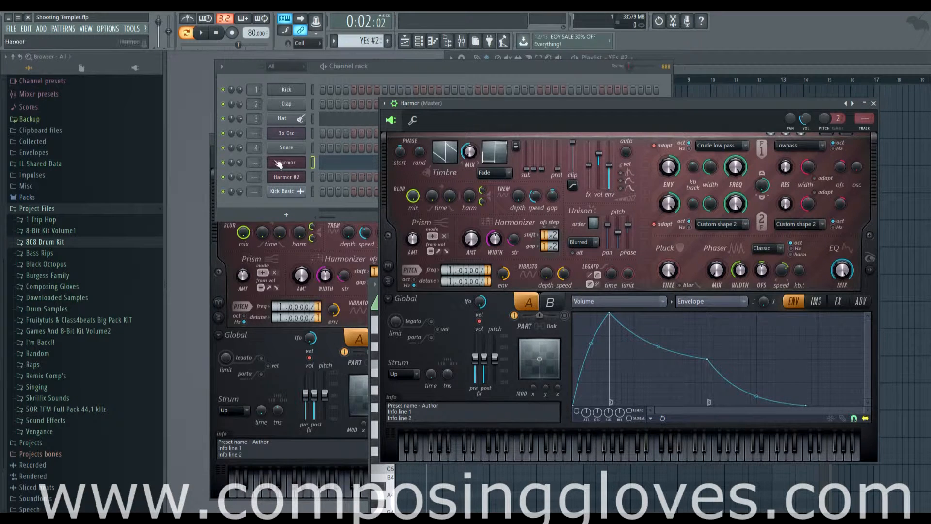
right_click(294, 168)
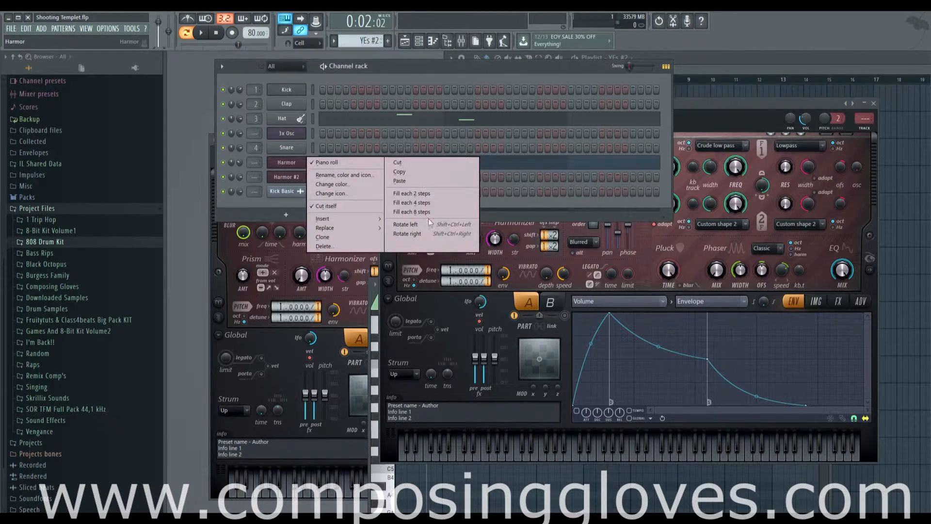
click(333, 238)
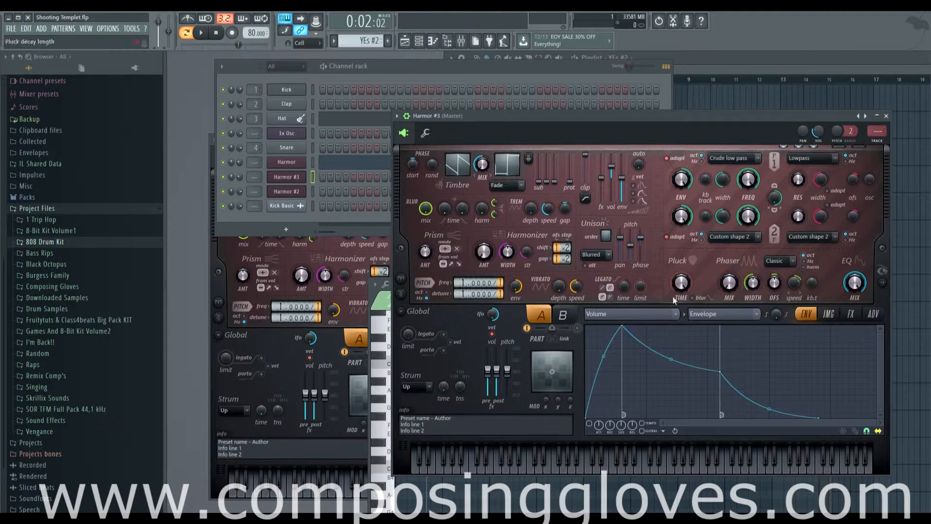
- Compare the plugin windows of the original Harmor channel and its clone, and return to the original channel
click(286, 167)
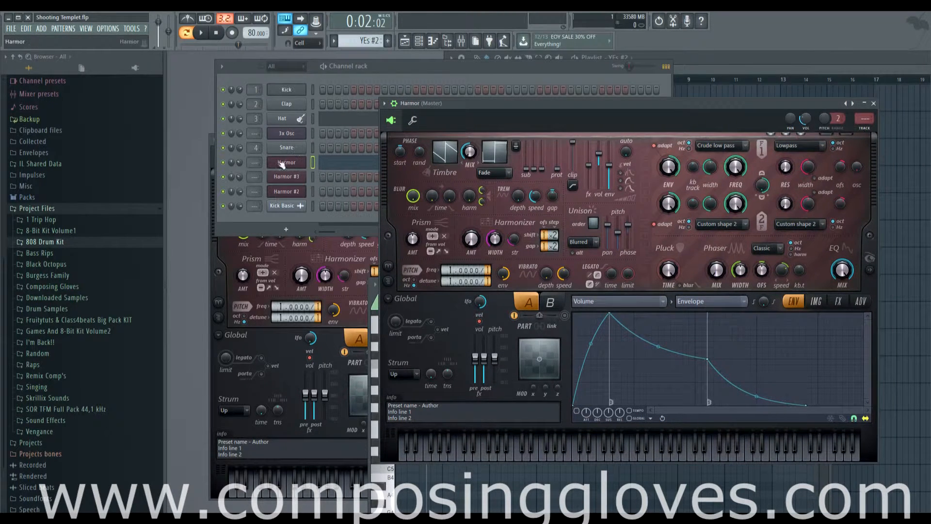
click(293, 176)
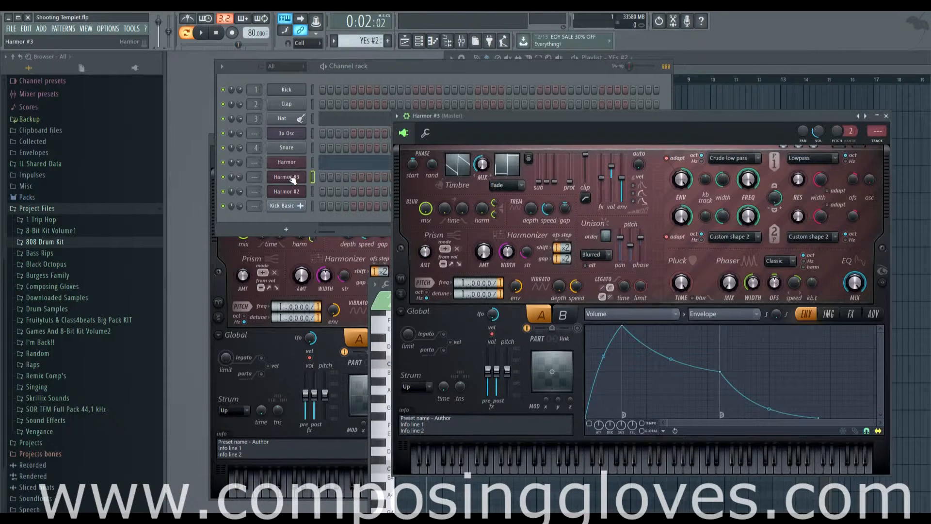
right_click(287, 162)
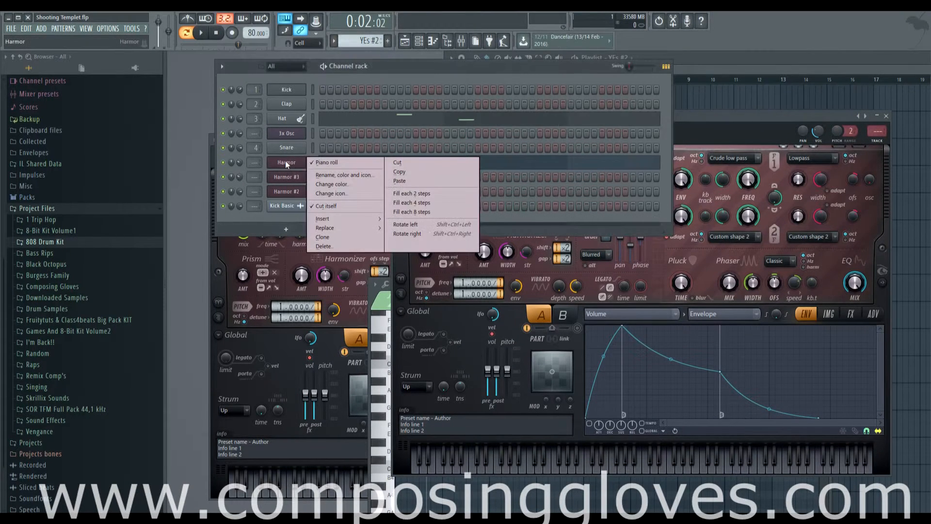
click(286, 162)
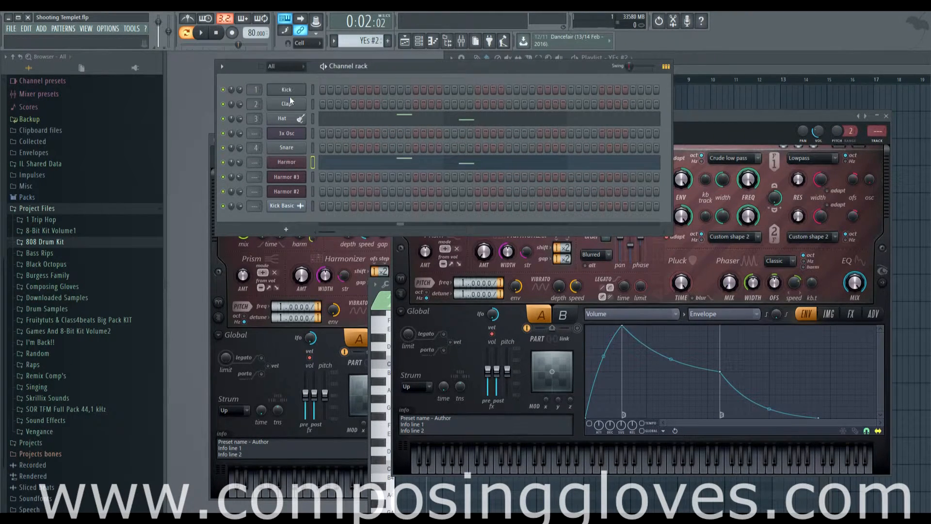
- Fill the Kick channel every 4 steps, and replace that pattern with a fill every 8 steps
right_click(290, 90)
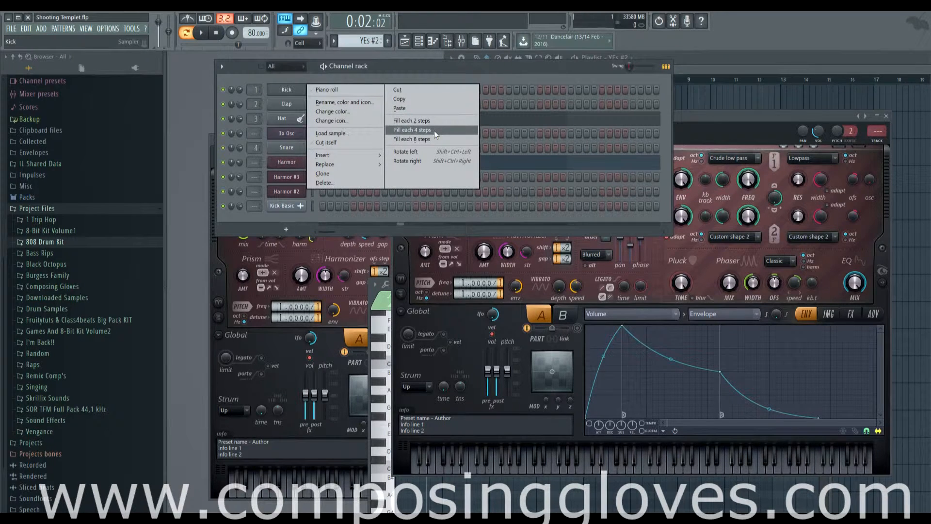
click(499, 101)
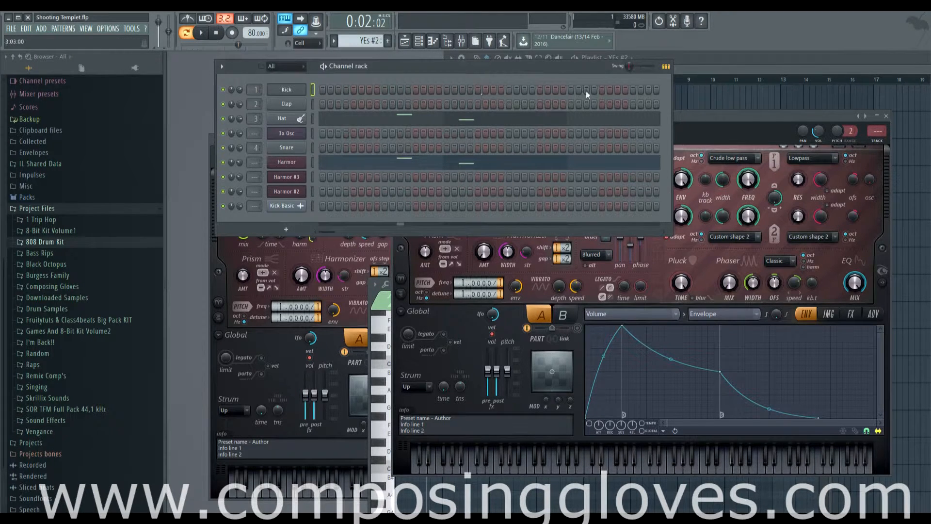
right_click(295, 86)
click(425, 125)
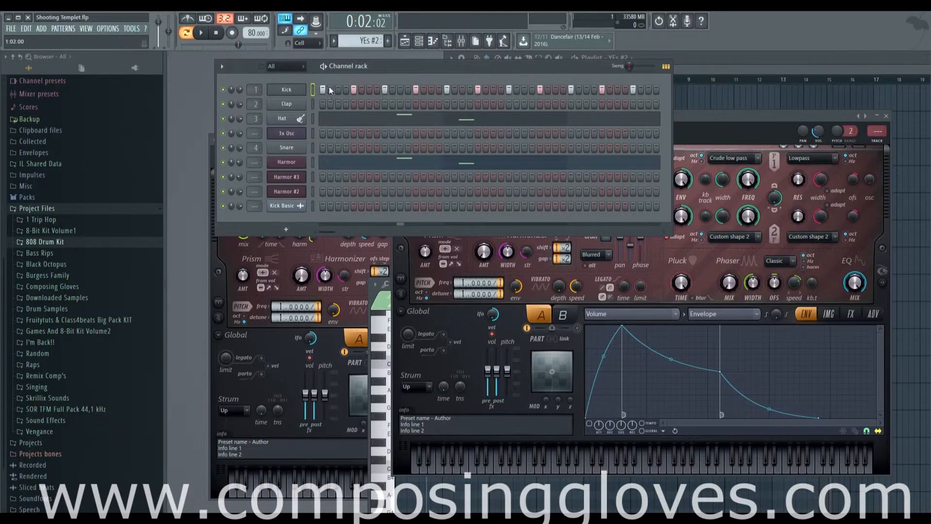
right_click(295, 90)
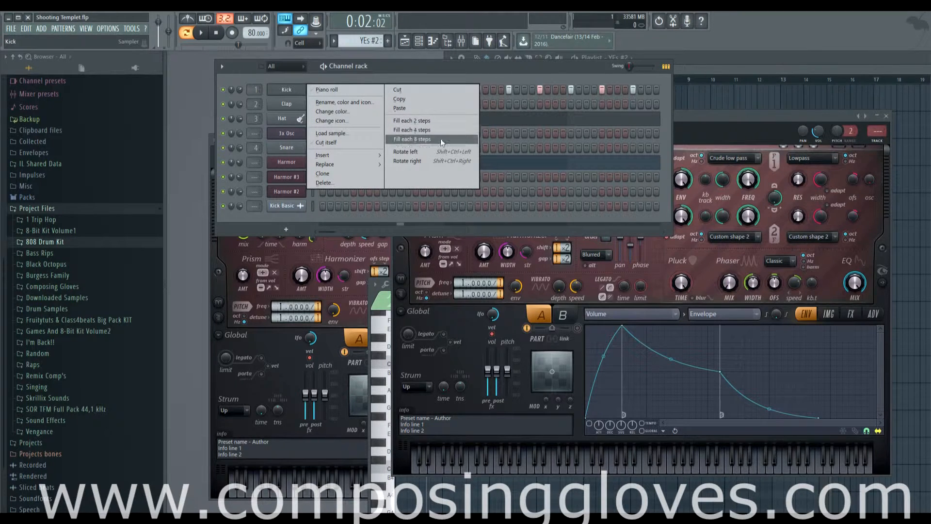
click(440, 139)
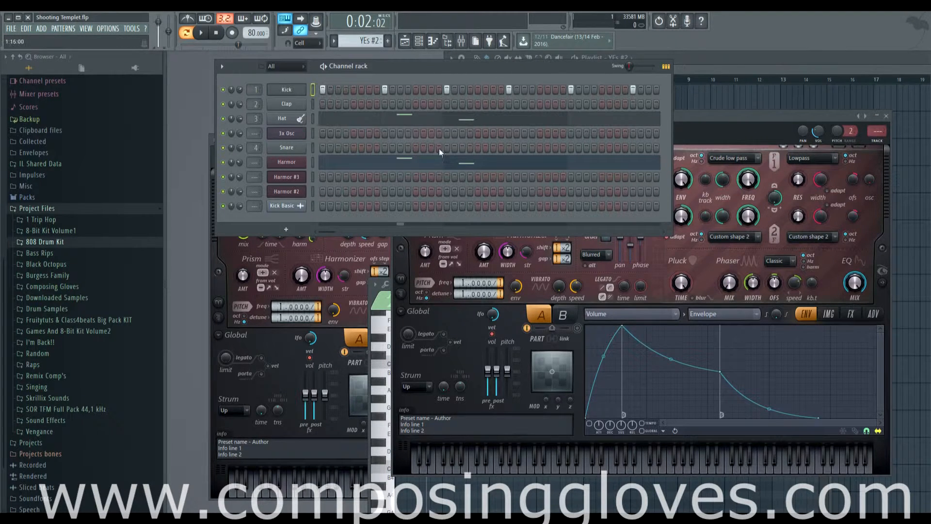
- Fill the Kick channel every 2 steps and clear all of its steps
right_click(301, 88)
click(437, 121)
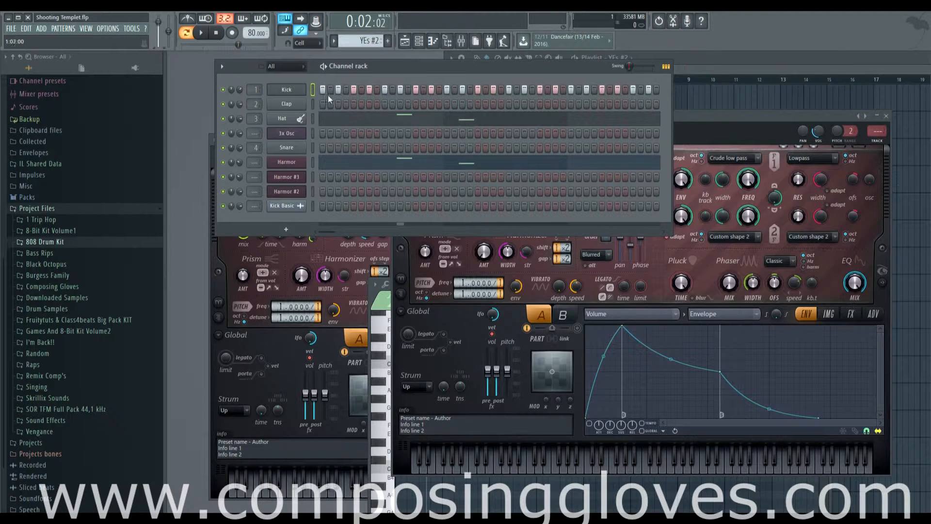
mouse_move(653, 89)
mouse_down()
mouse_move(498, 97)
mouse_move(313, 83)
mouse_up()
- Replace the Kick channel's instrument with the GMS synthesizer and check the replaced channel's options
right_click(295, 88)
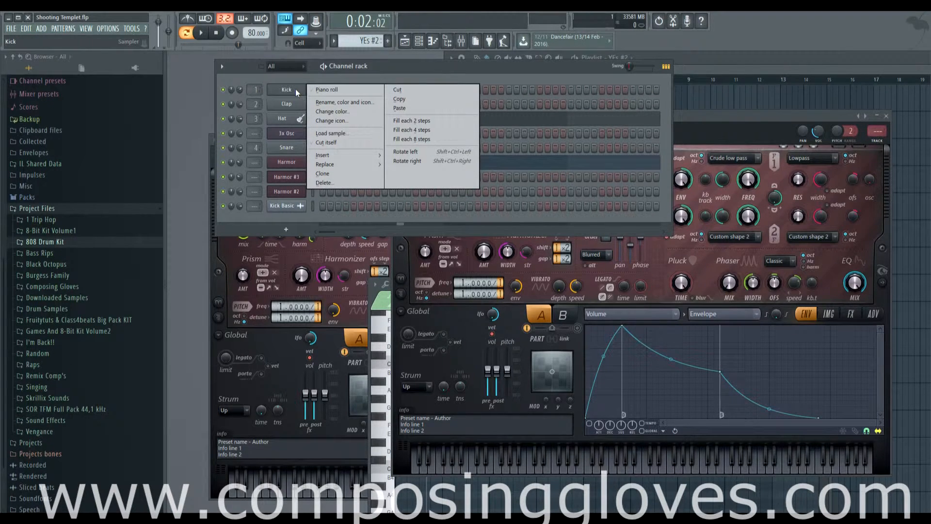
mouse_move(356, 166)
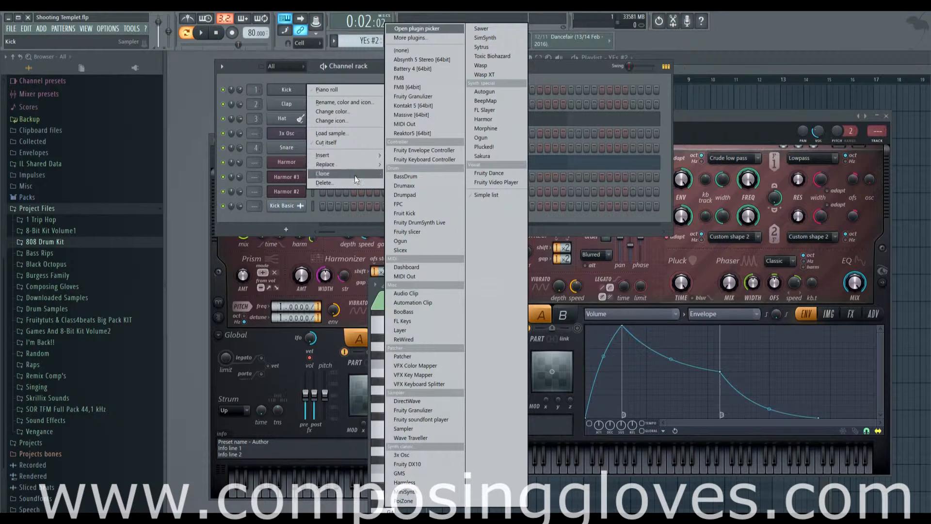
click(290, 84)
right_click(295, 89)
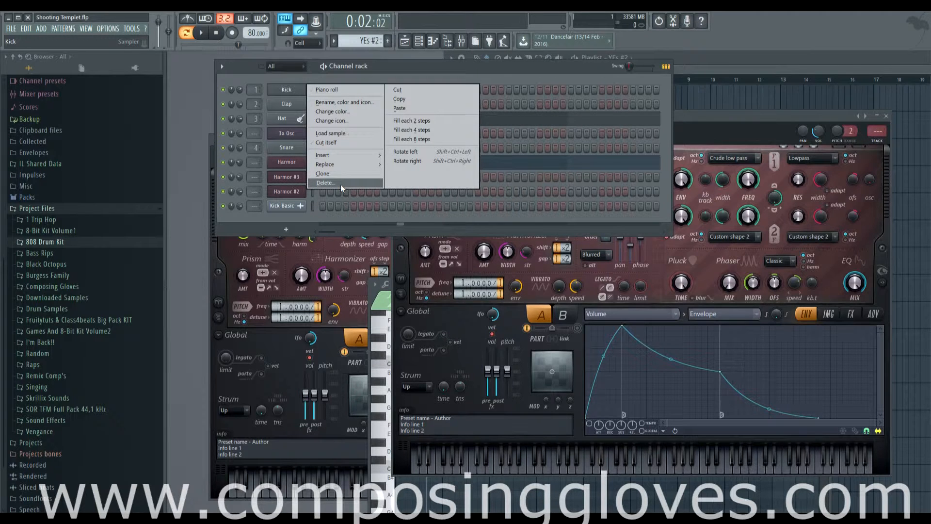
mouse_move(342, 162)
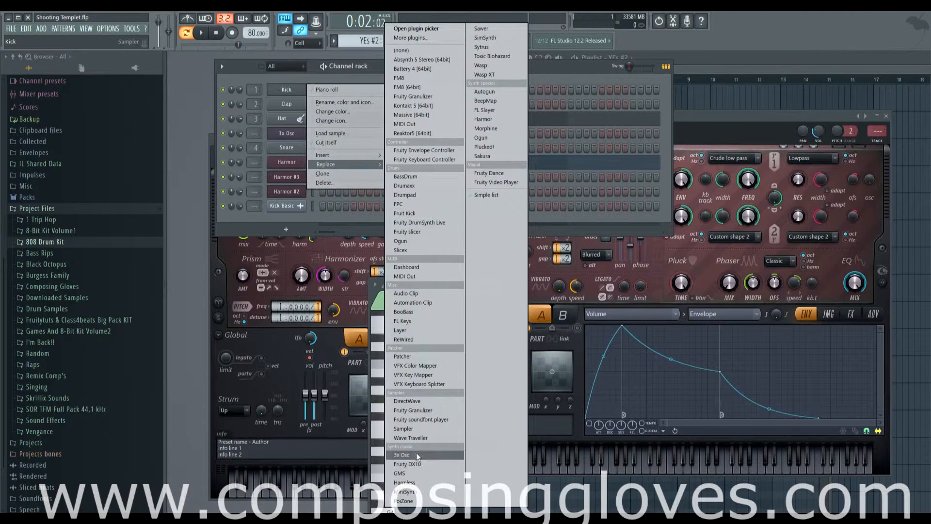
click(426, 473)
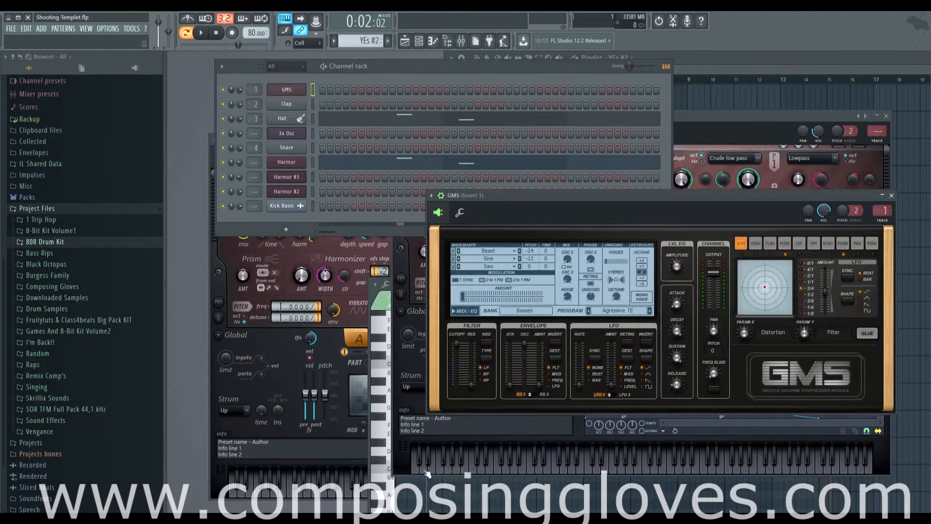
right_click(294, 92)
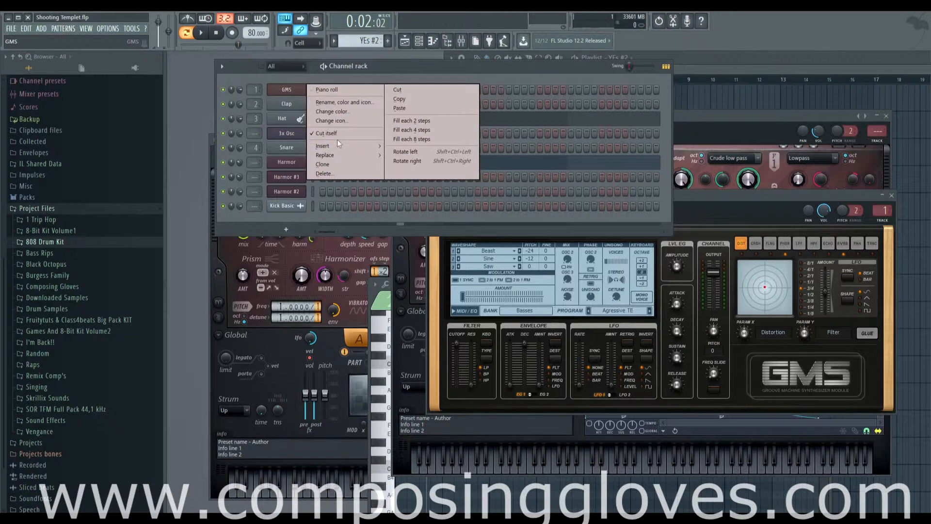
click(507, 71)
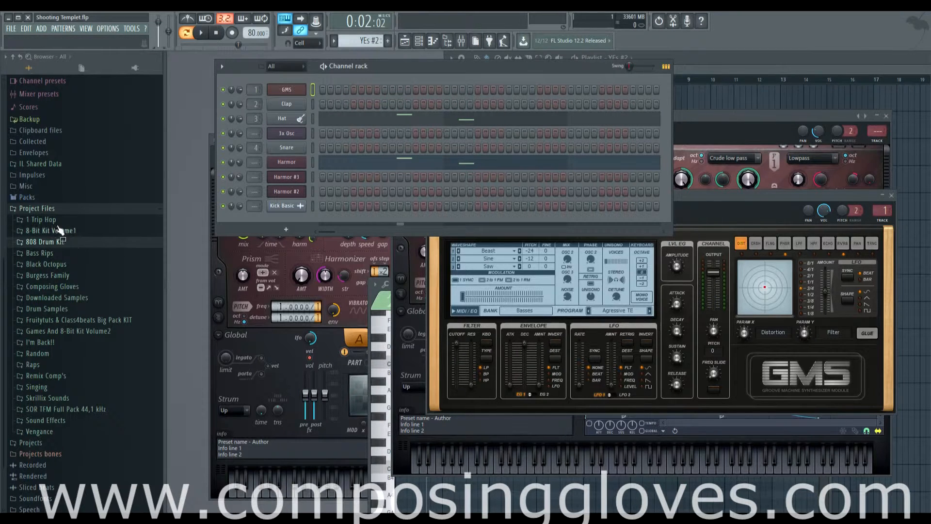
- Collapse the Project Files folder and open the Kicks folder in the Drums pack
click(73, 208)
click(33, 249)
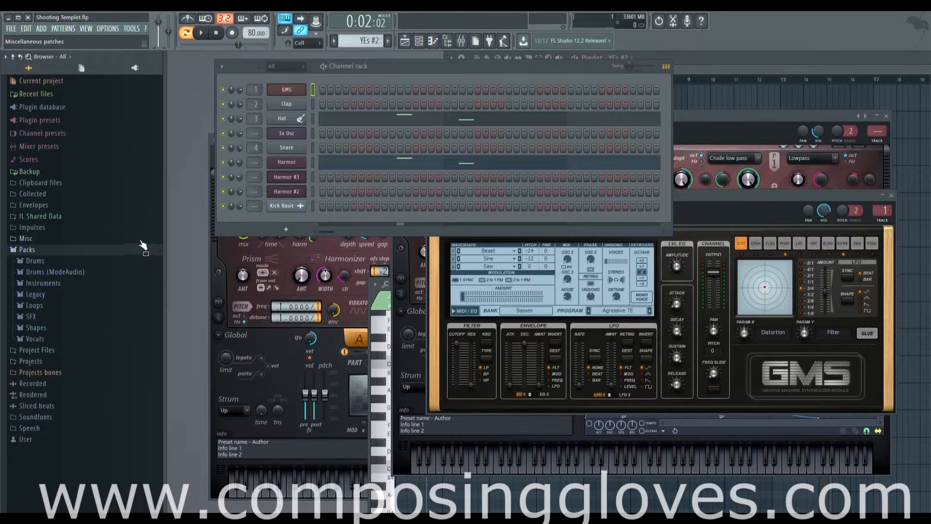
click(57, 266)
scroll(83, 272, down, 1)
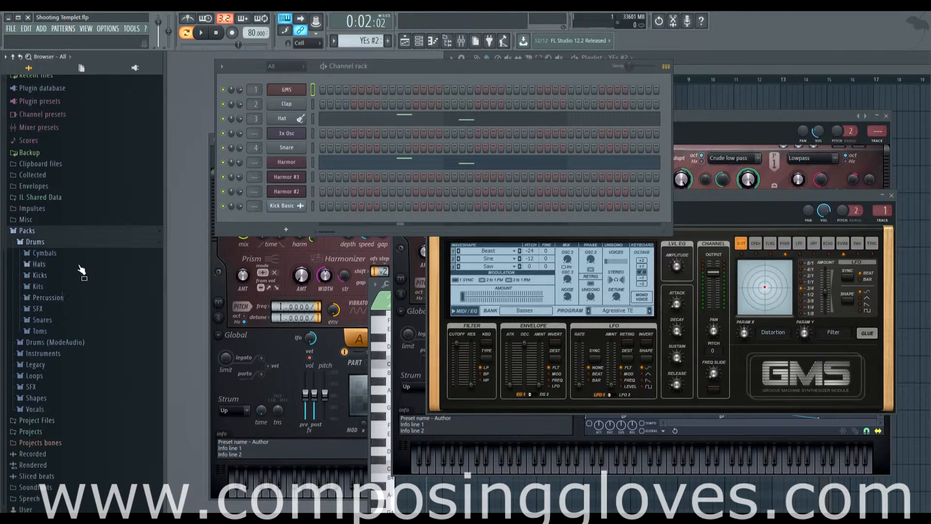
click(79, 279)
- Audition several kick samples in the Kicks folder, ending with Grv Kick 03
click(55, 318)
click(77, 378)
click(81, 429)
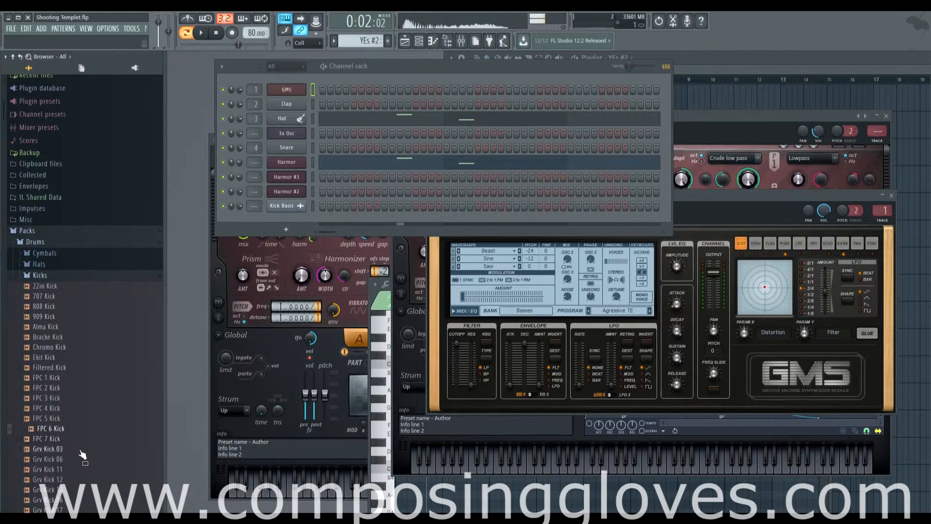
click(81, 450)
scroll(91, 340, down, 2)
scroll(91, 335, down, 1)
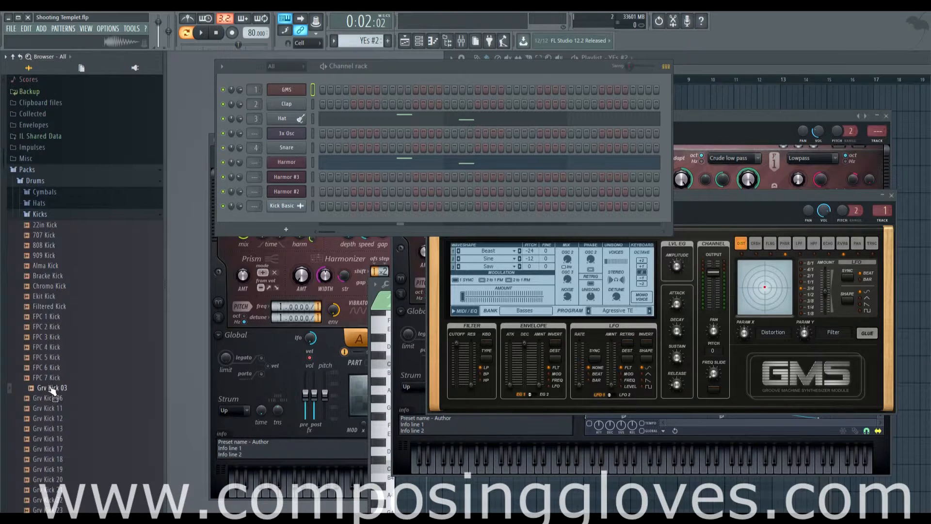
- Add Grv Kick 03 as new channels above and below GMS, and replace the Clap channel's sample with it
drag(52, 387, 283, 78)
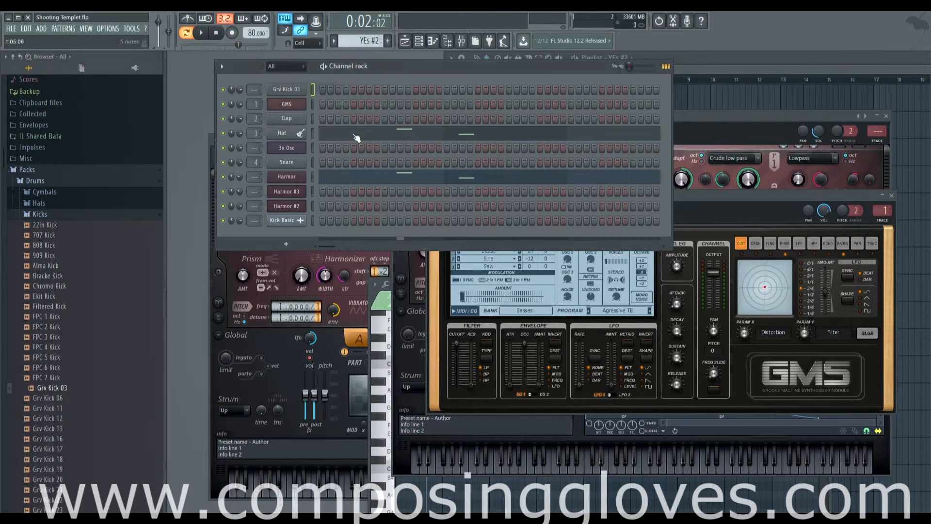
drag(78, 391, 285, 112)
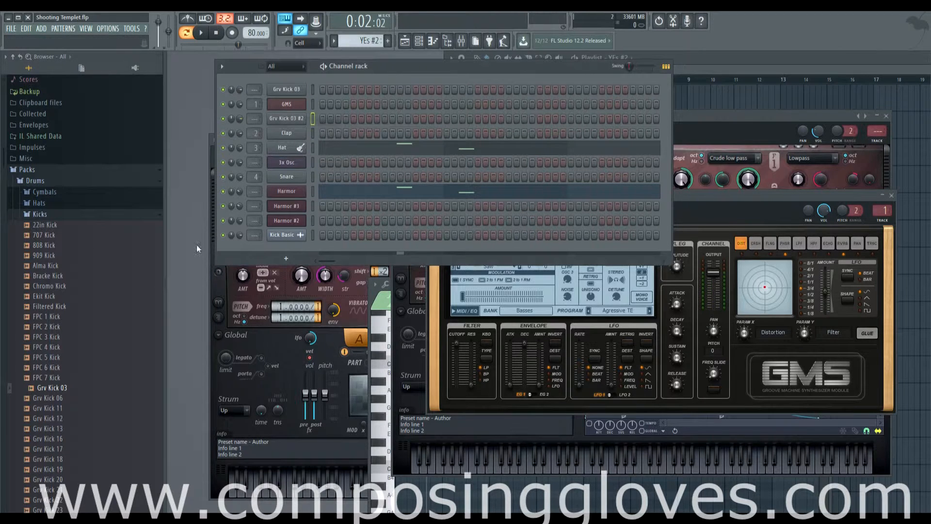
drag(66, 396, 291, 108)
drag(63, 389, 301, 132)
- Open the GMS plugin window, move it clear of the rack, and try to load Grv Kick 03 onto the GMS channel
click(297, 105)
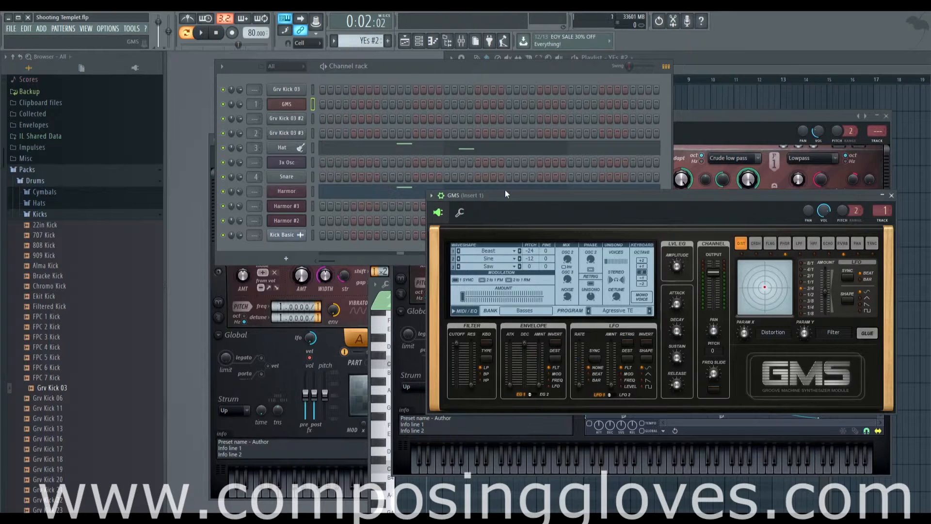
drag(64, 387, 281, 104)
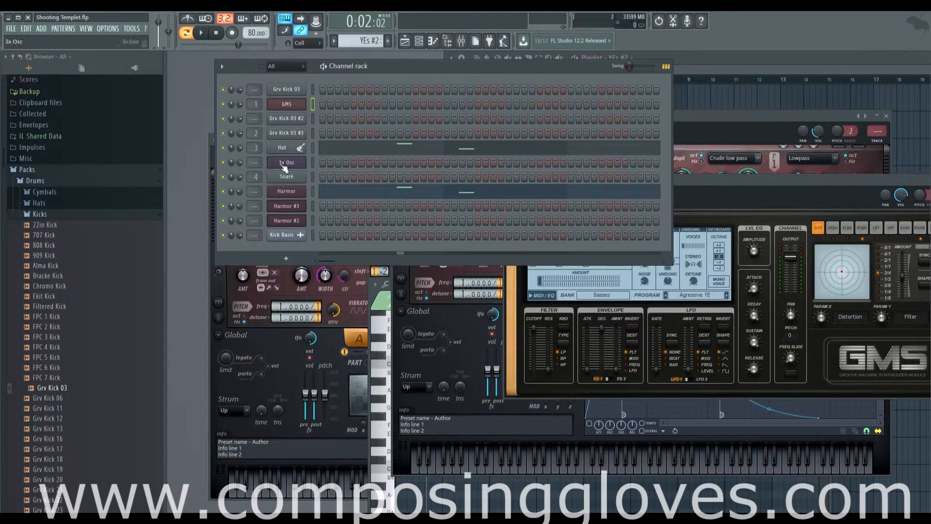
- Open the sampler window of the Grv Kick 03 #3 channel, move it aside, and clear the GMS channel's steps
click(286, 132)
drag(286, 140, 456, 123)
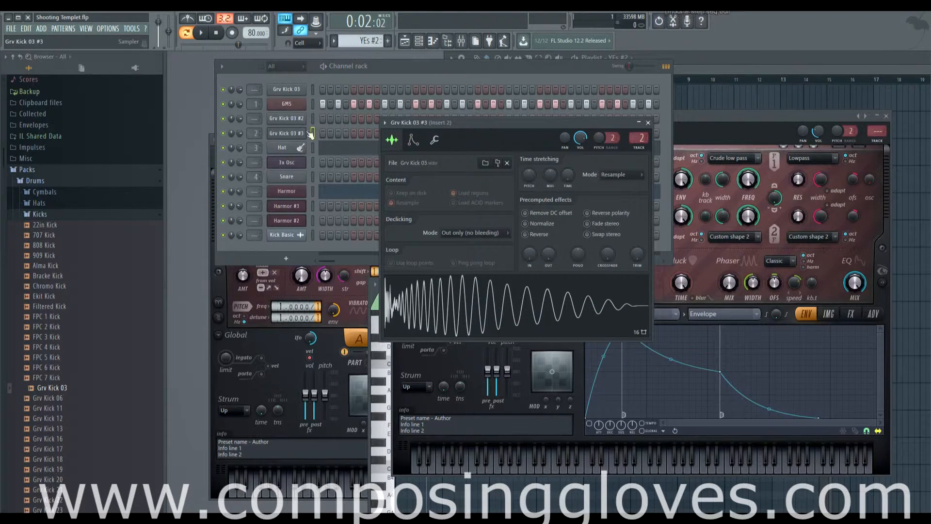
drag(324, 104, 691, 108)
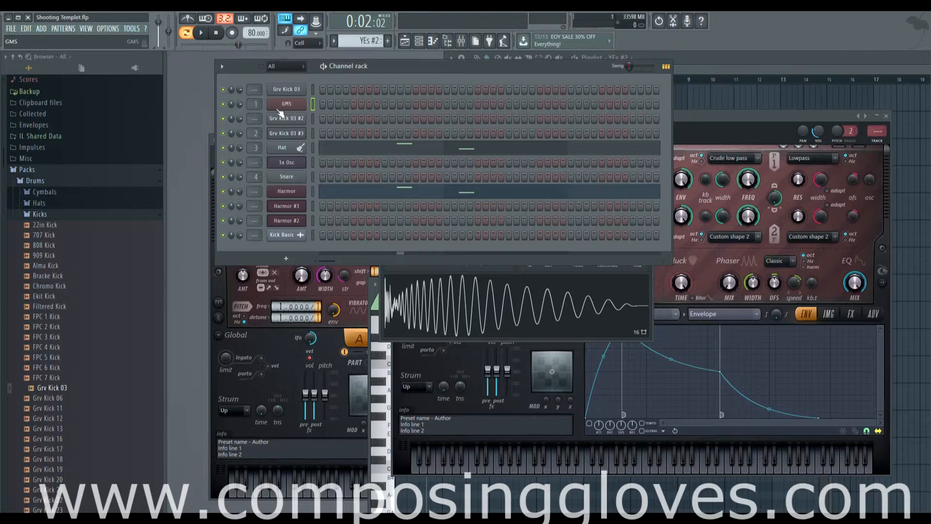
- Replace the Hat channel's sample with Grv Kick 03, and add the same sample as a new channel below Kick Basic
drag(69, 389, 284, 144)
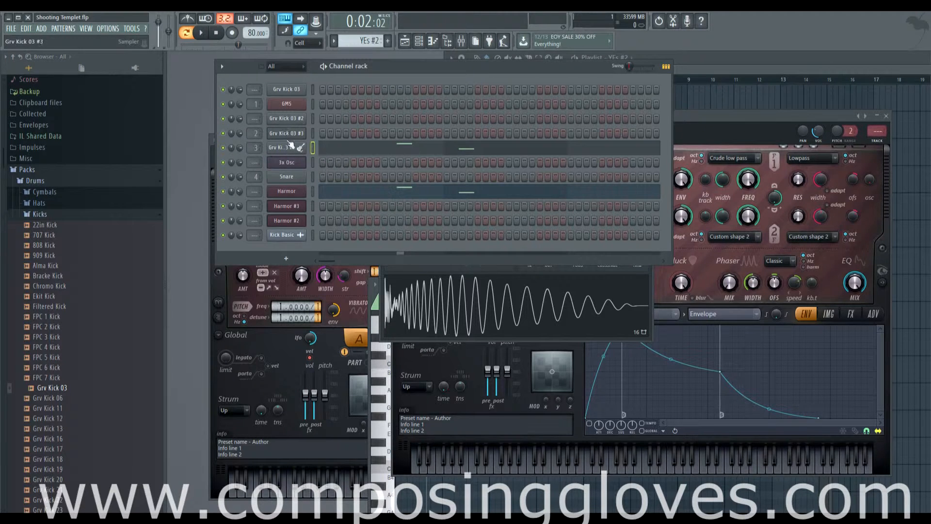
drag(79, 389, 298, 251)
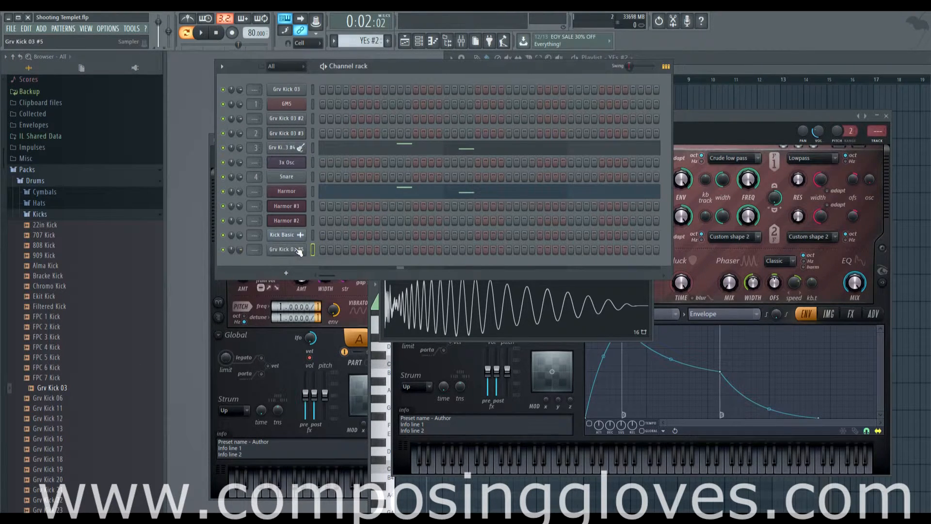
- Move the new last channel up directly above GMS, and insert another Grv Kick 03 channel between Grv Kick 03 #2 and #3
key(alt+Up)
key(alt+Up)
key(alt+Up)
key(alt+Up)
key(alt+Up)
key(alt+Up)
key(alt+Up)
key(alt+Up)
key(alt+Up)
key(alt+Up)
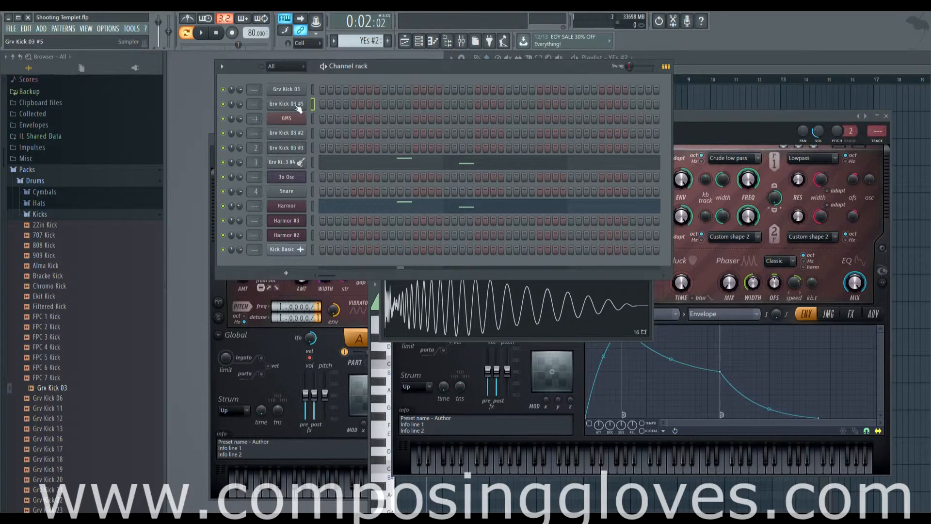
drag(74, 389, 306, 147)
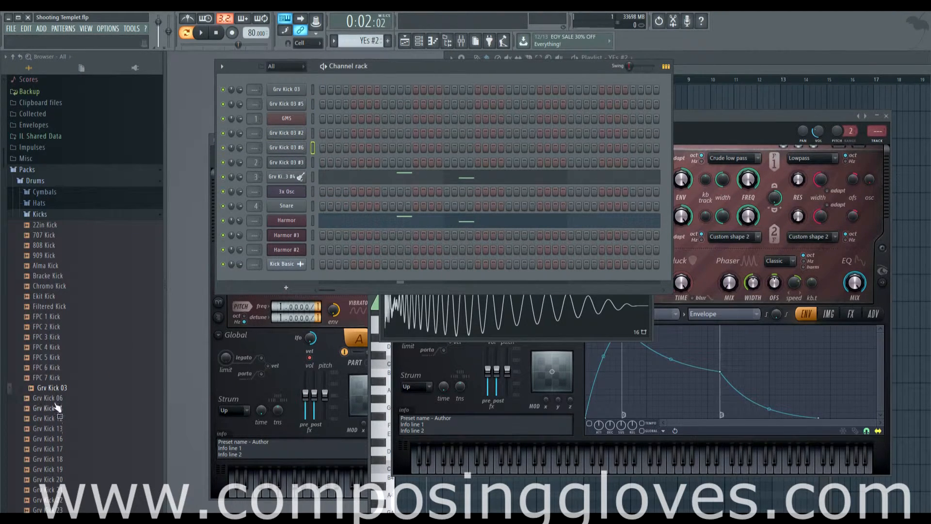
right_click(286, 163)
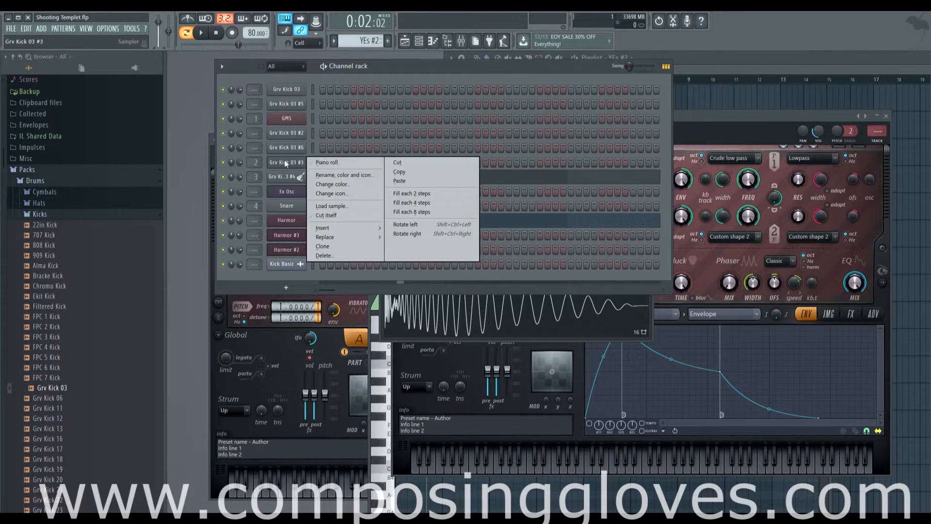
click(184, 116)
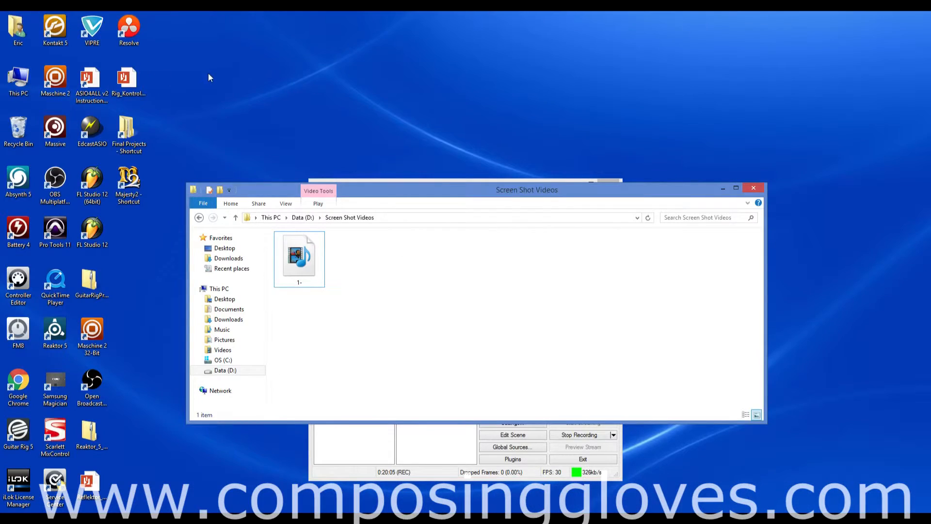
drag(210, 78, 278, 100)
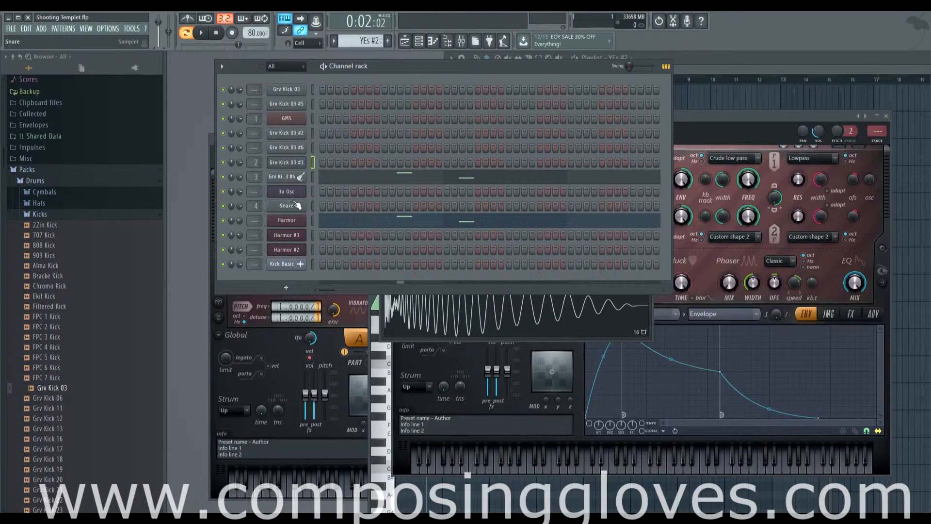
- Close the two open Harmor plugin windows and add an Audio Clip channel to the rack
click(287, 249)
click(286, 235)
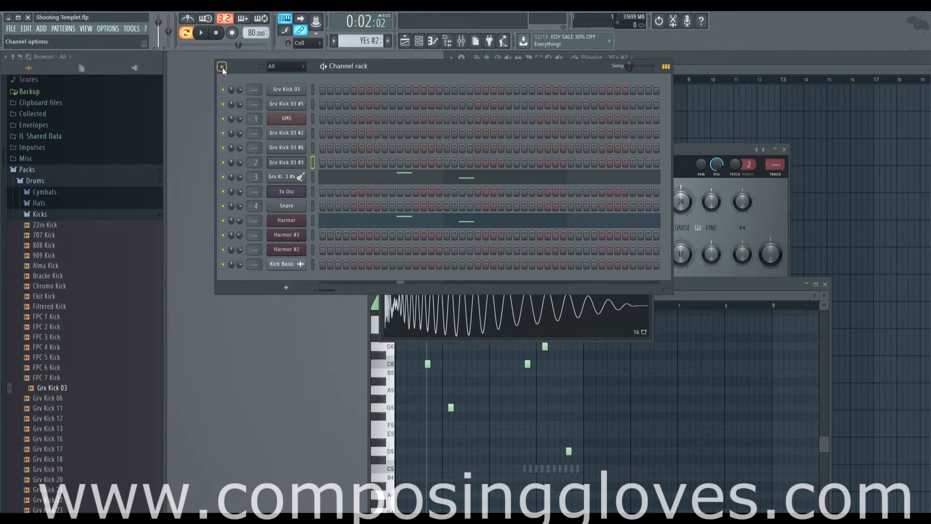
click(286, 287)
click(286, 285)
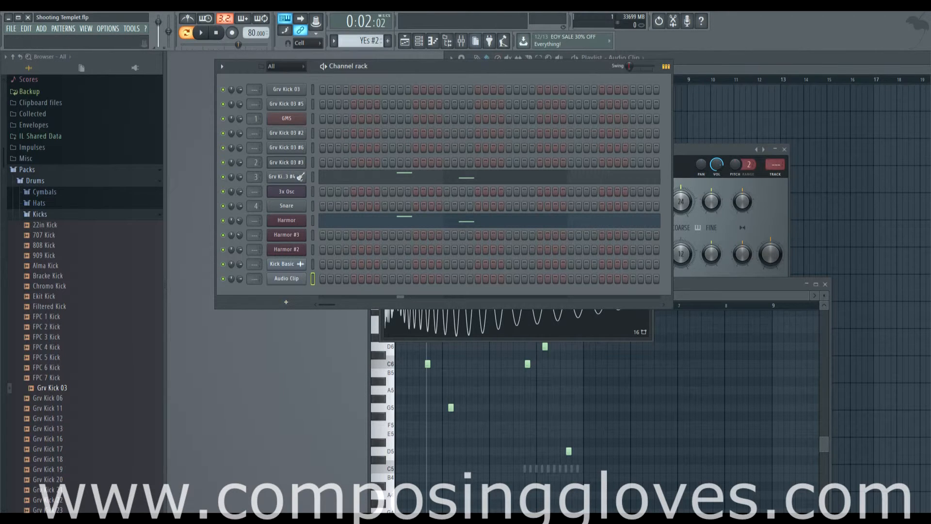
- Add a new Harmor channel at the end of the rack from the plugin picker
click(489, 44)
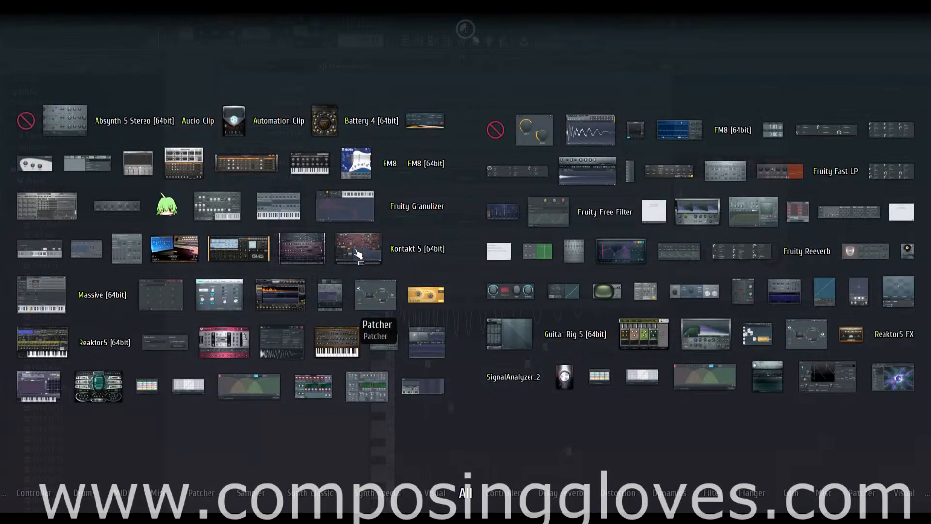
drag(358, 254, 294, 290)
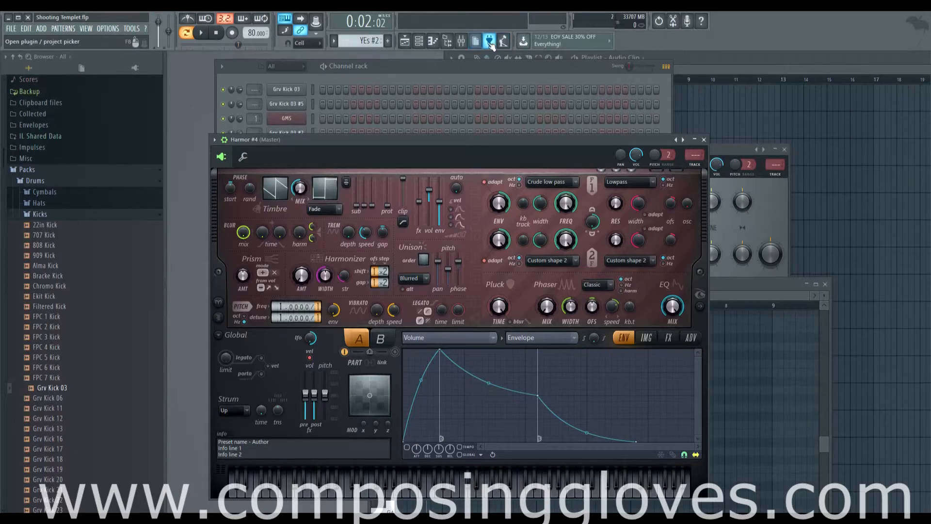
click(451, 70)
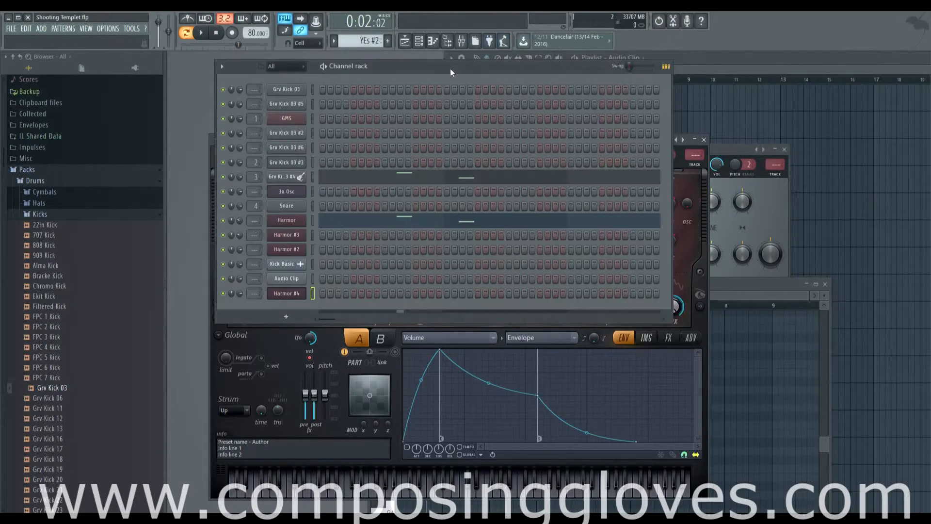
click(490, 43)
click(488, 33)
- Shift the Channel rack slightly, and open the new Harmor channel's window clear of the channel buttons
drag(399, 69, 400, 66)
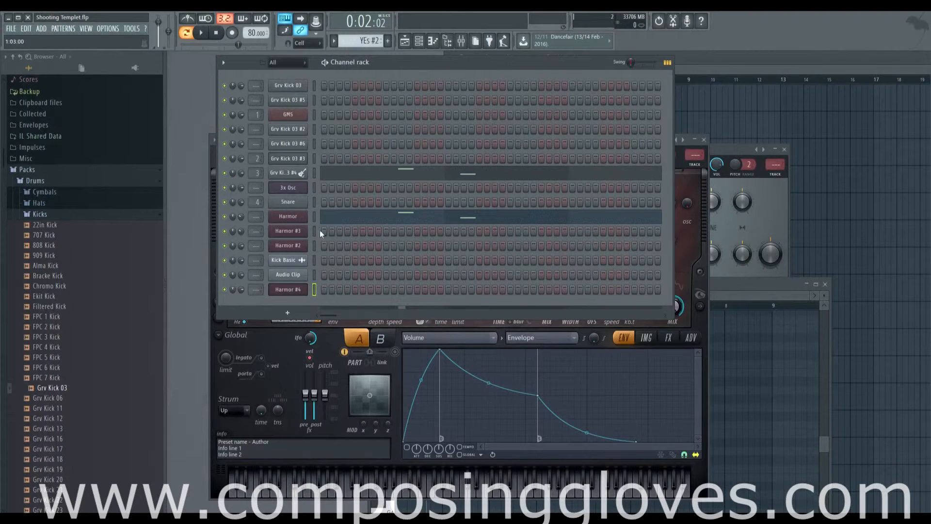
click(294, 291)
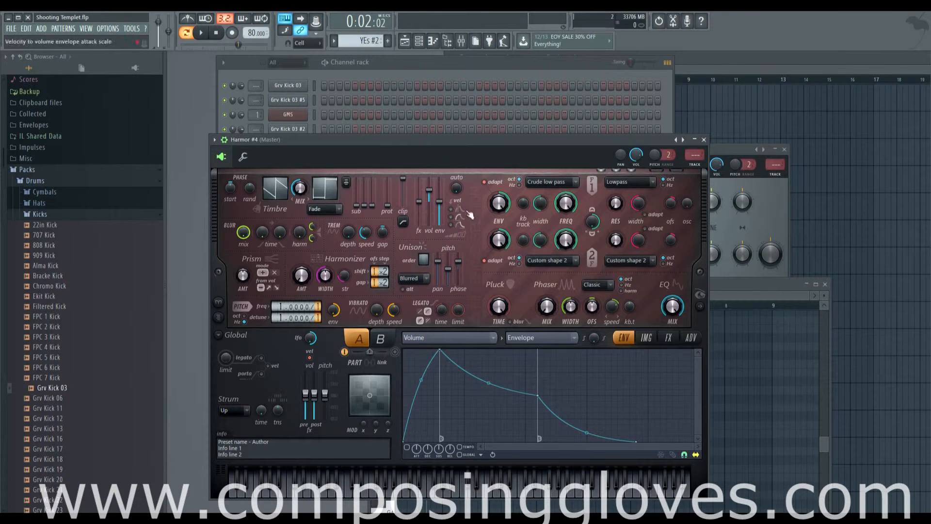
drag(489, 138, 698, 147)
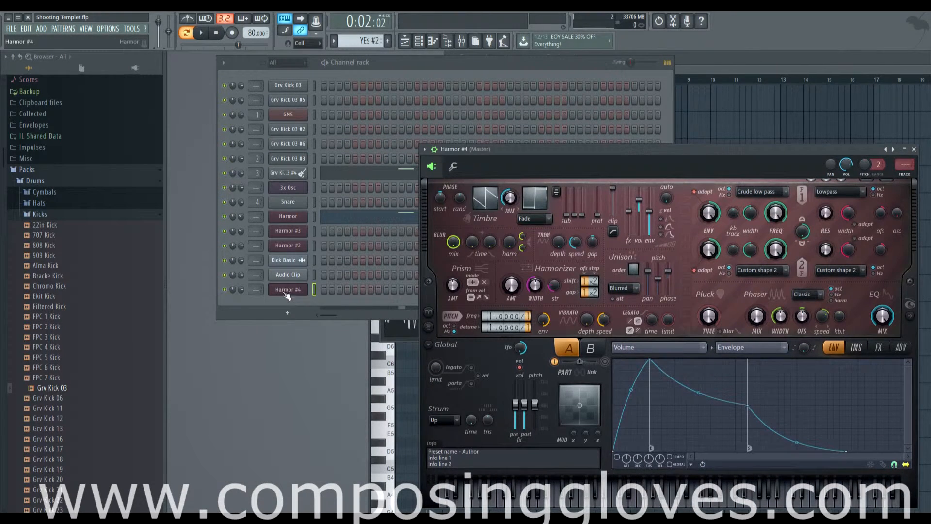
- Create a volume automation clip for the first Grv Kick 03 channel, shape it as a rising ramp, and return the playhead to the start
right_click(241, 85)
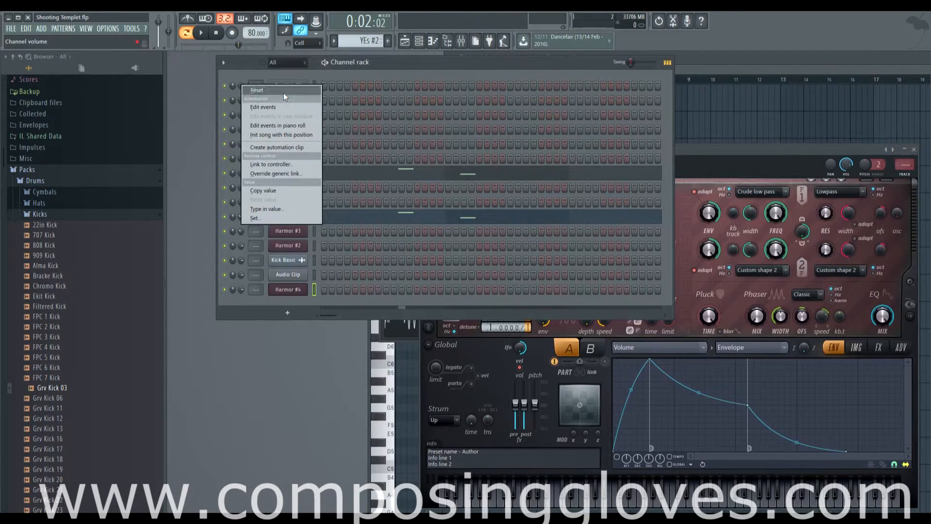
click(283, 147)
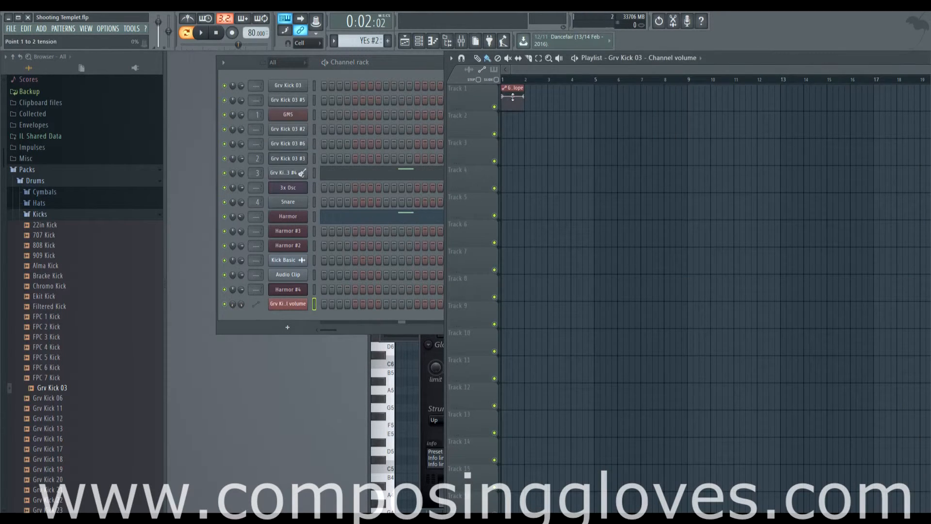
drag(503, 96, 503, 111)
drag(522, 79, 458, 78)
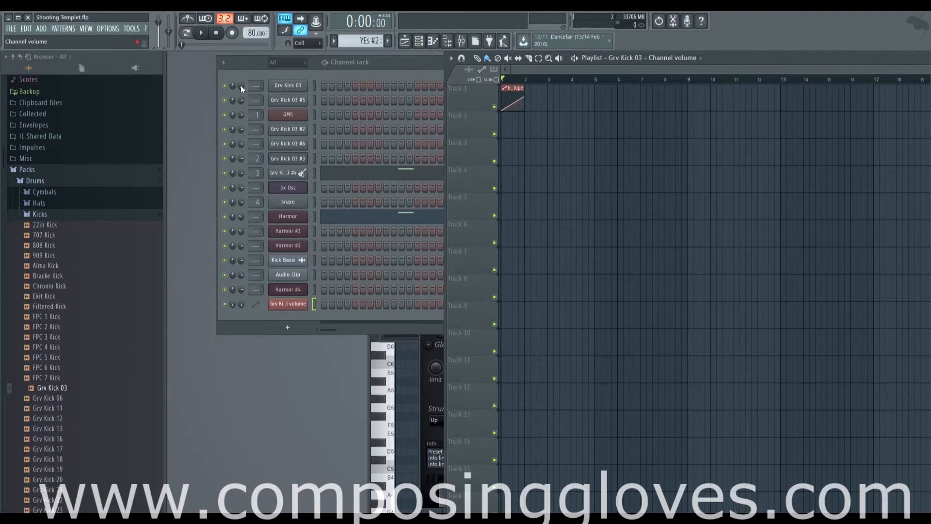
- Play the song from the start twice to watch the first Grv Kick 03 channel's volume knob follow its automation clip
key(space)
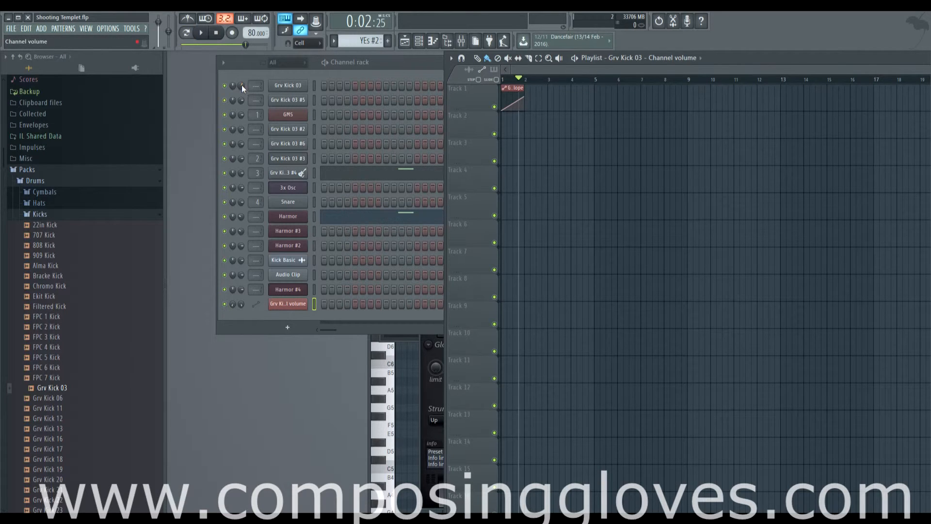
key(space)
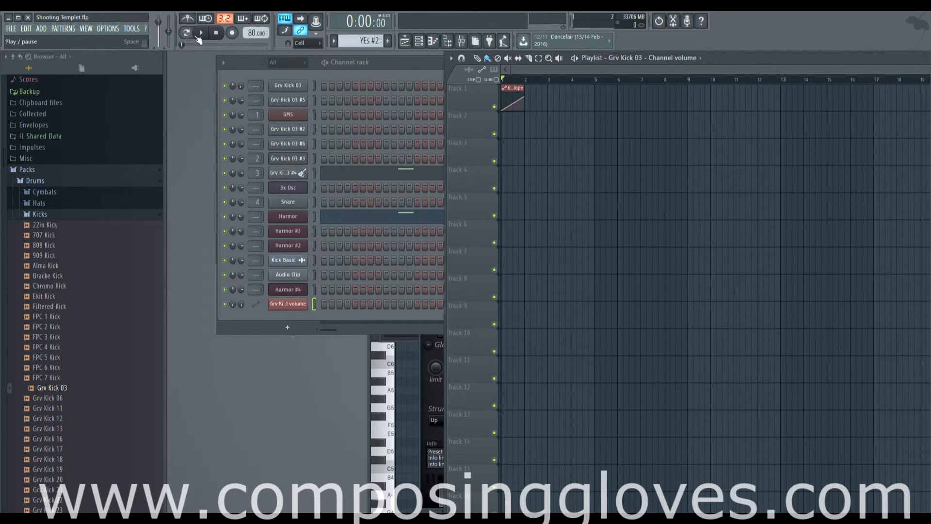
click(199, 35)
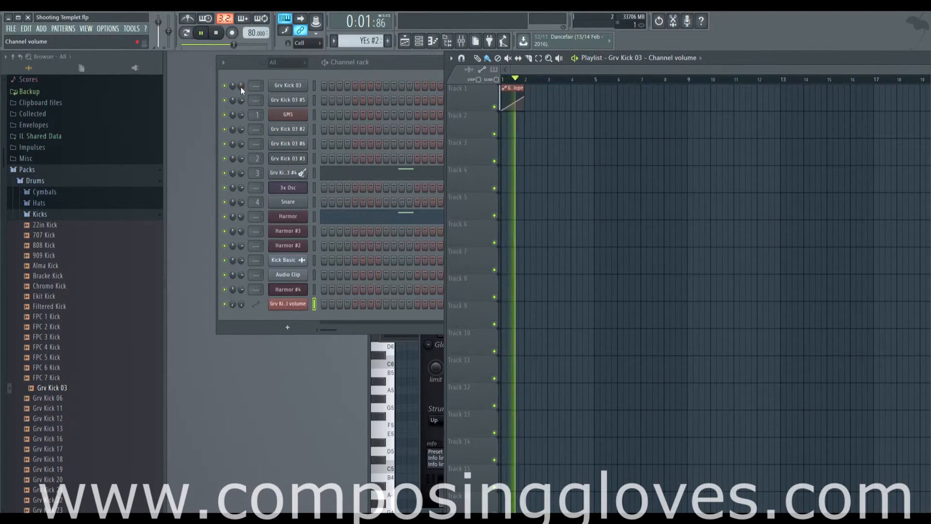
key(space)
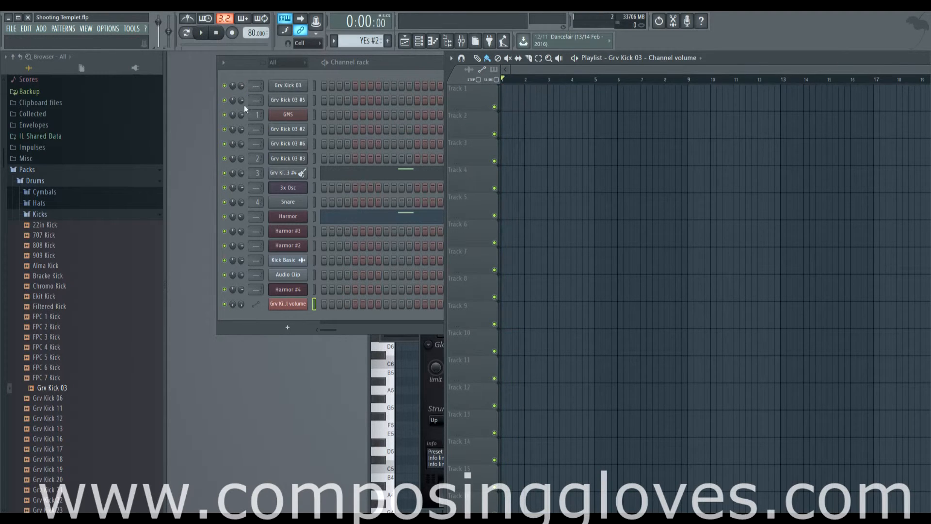
- Open the Grv Kick 03 volume automation channel's settings window and move it clear of the channel buttons
right_click(243, 88)
click(243, 72)
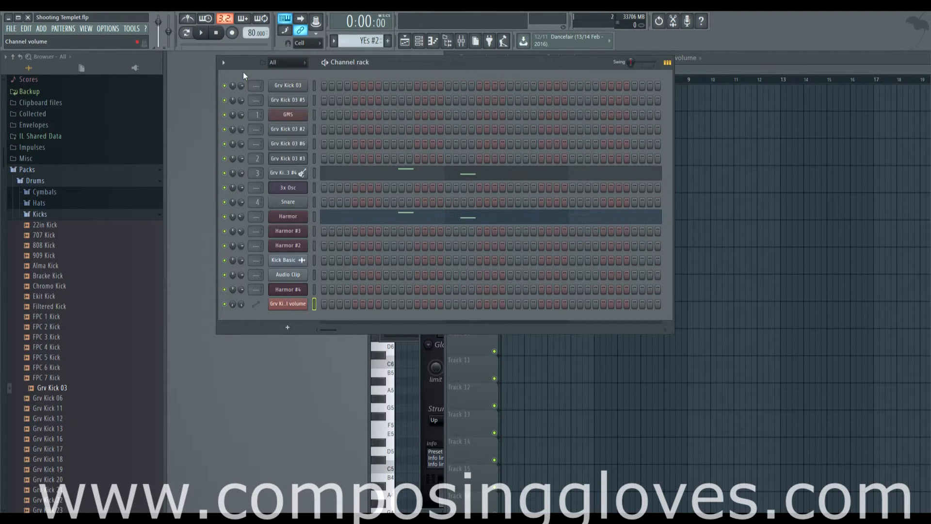
click(296, 304)
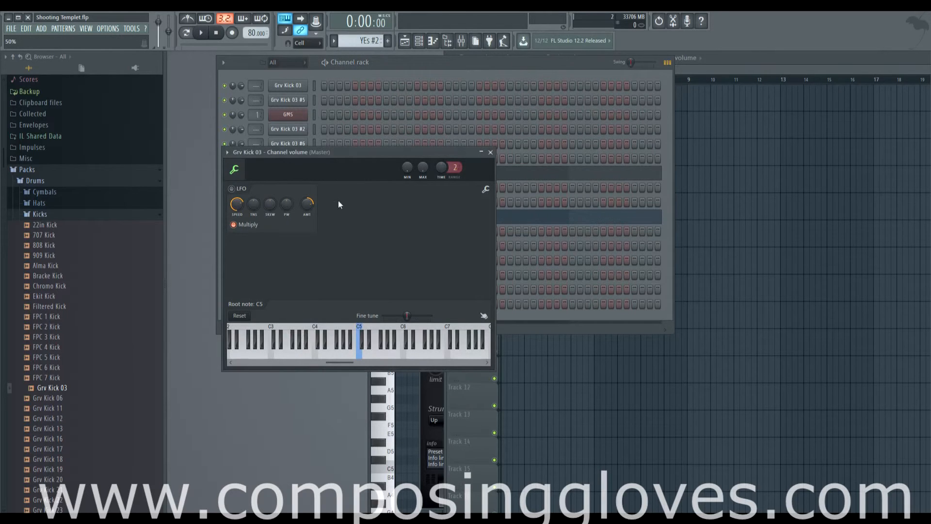
drag(329, 153, 509, 172)
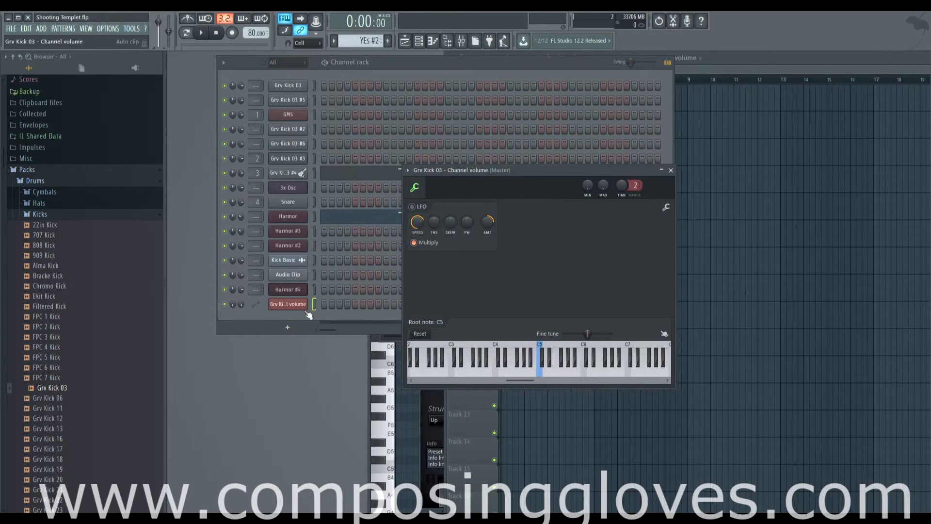
- Filter the Channel rack to Automation and to Unsorted channels, enlarging the rack to view the whole unsorted group
click(284, 63)
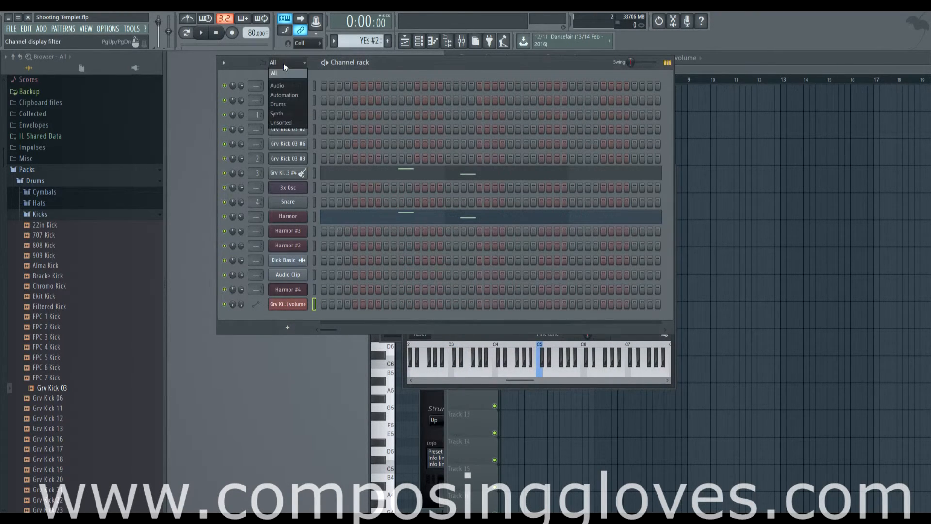
click(293, 93)
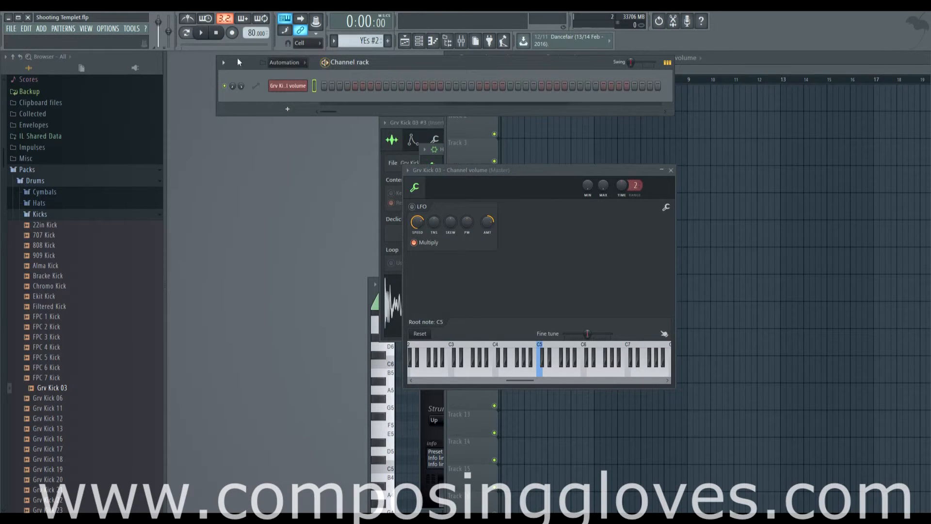
click(284, 62)
click(291, 122)
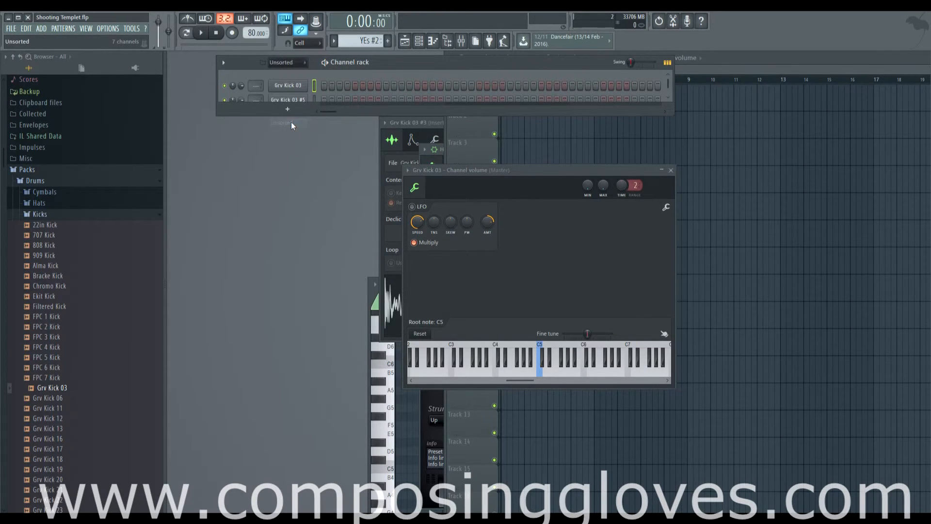
drag(307, 115, 308, 205)
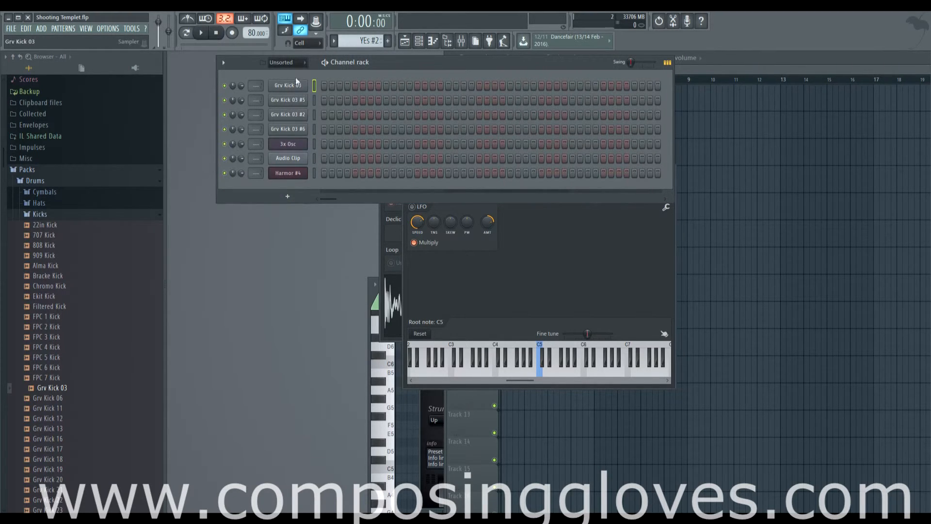
click(695, 73)
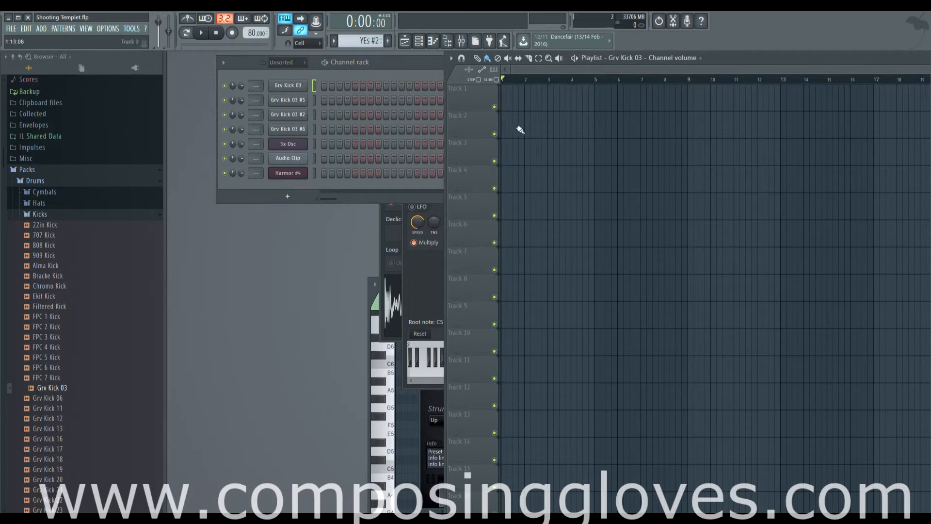
- Show the Synth and Audio channel groups in turn, and return the Channel rack filter to All with the rack extended to full height
click(287, 62)
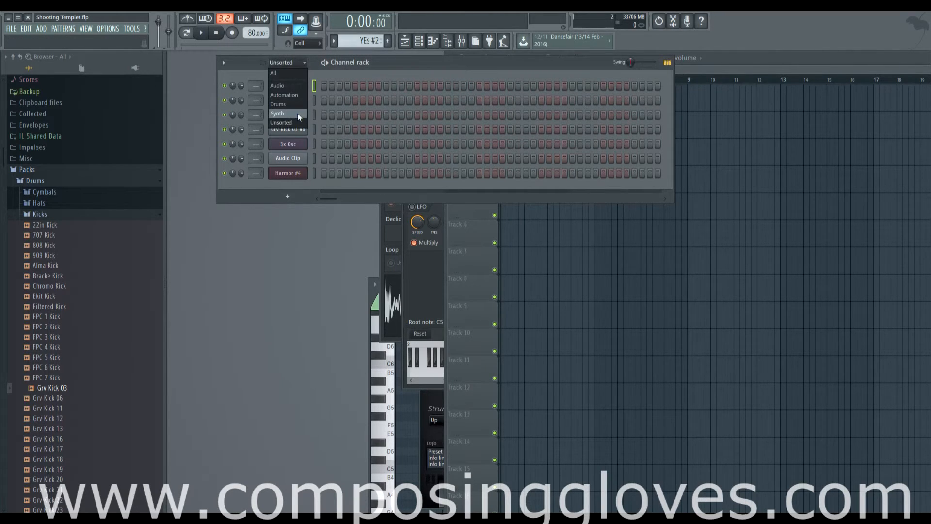
click(298, 113)
click(286, 62)
click(290, 87)
click(296, 70)
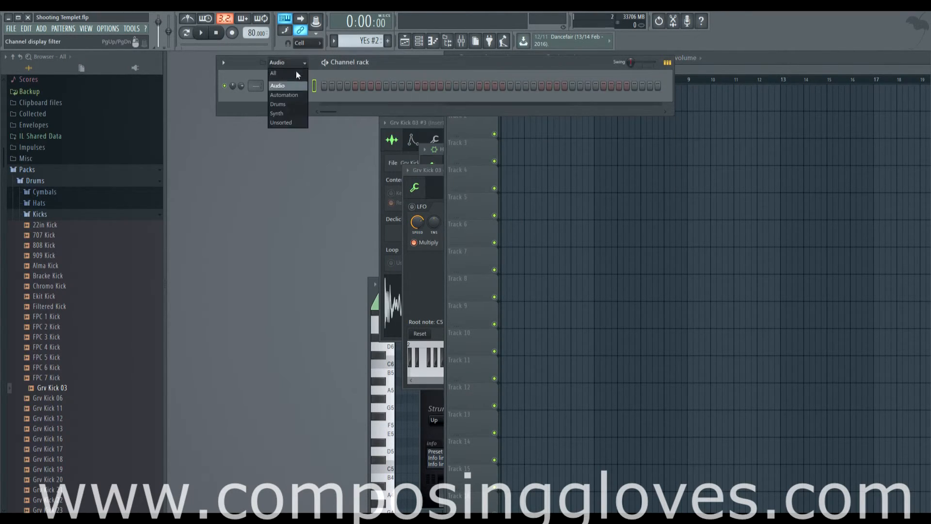
click(298, 71)
drag(299, 113, 308, 376)
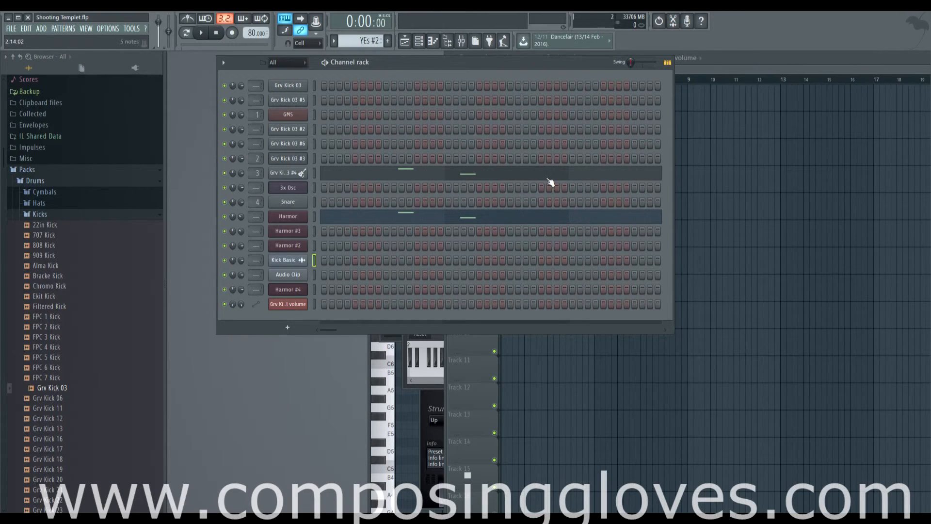
- Move the Channel rack up against the browser and collapse the Kicks folder in the Drums pack
drag(451, 66, 404, 61)
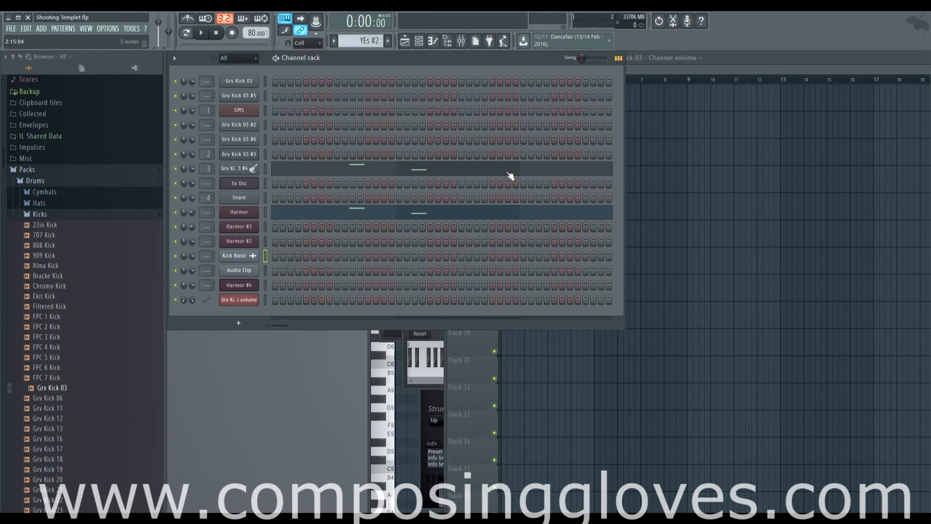
click(116, 217)
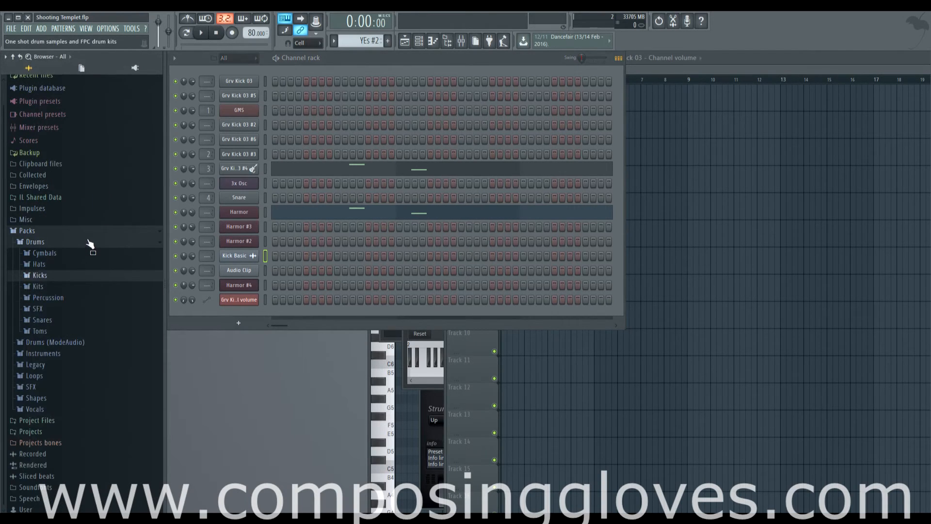
click(88, 244)
click(91, 251)
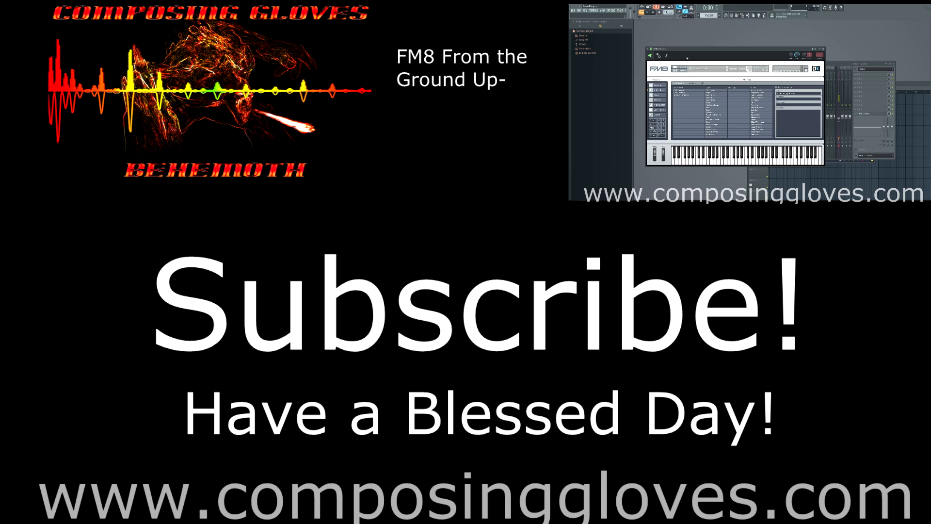
click(661, 99)
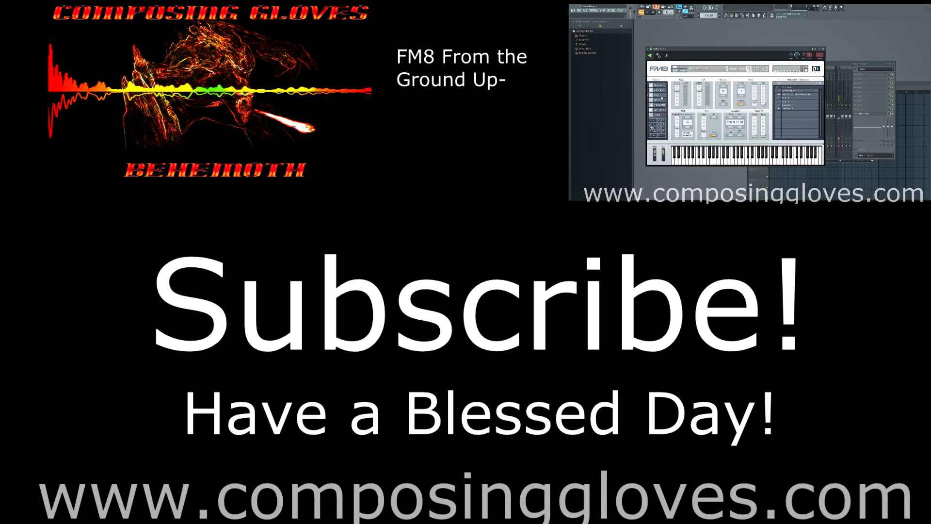